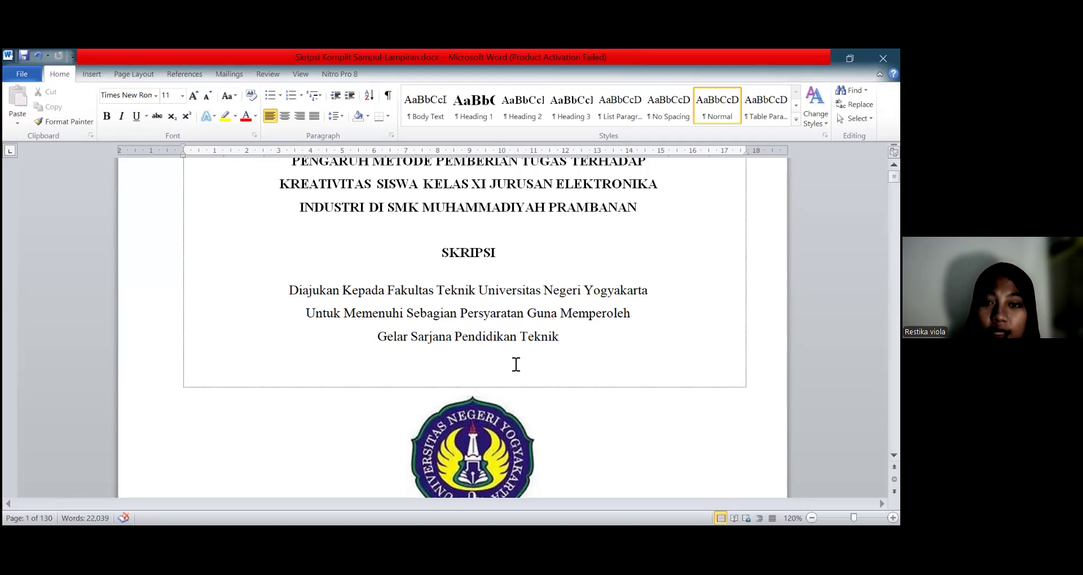
Step: Review the thesis front matter from the title page through the approval pages and preface to the end of the table of contents
scroll(515, 364, up, 3)
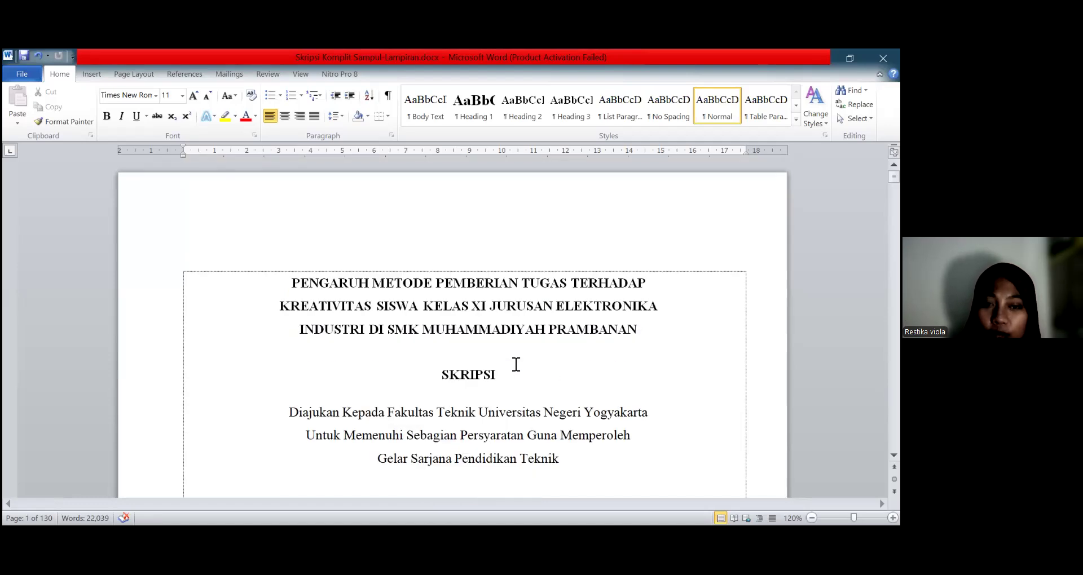
scroll(515, 365, down, 15)
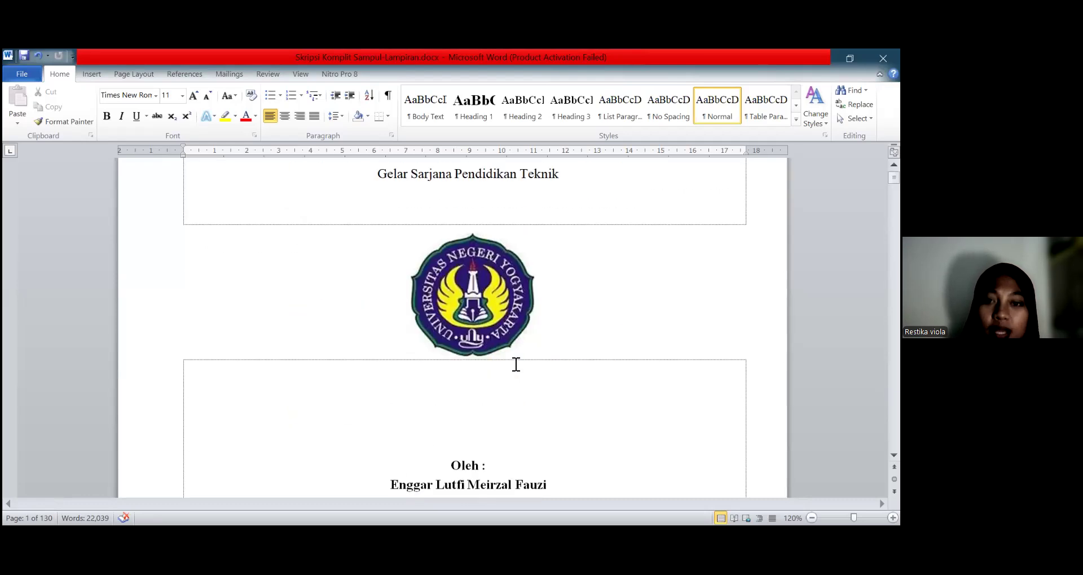
scroll(516, 364, down, 3)
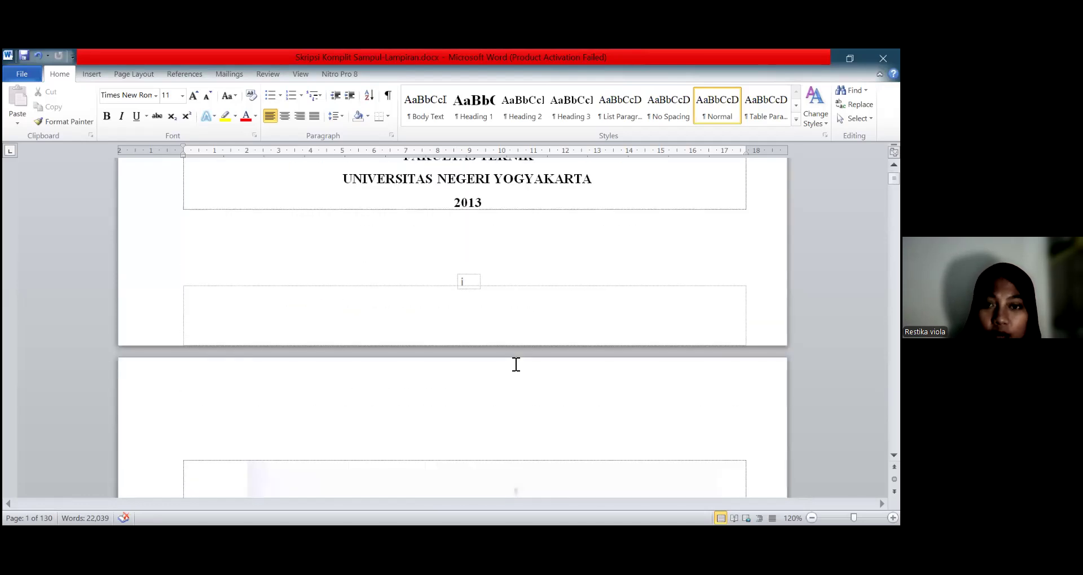
scroll(515, 365, down, 15)
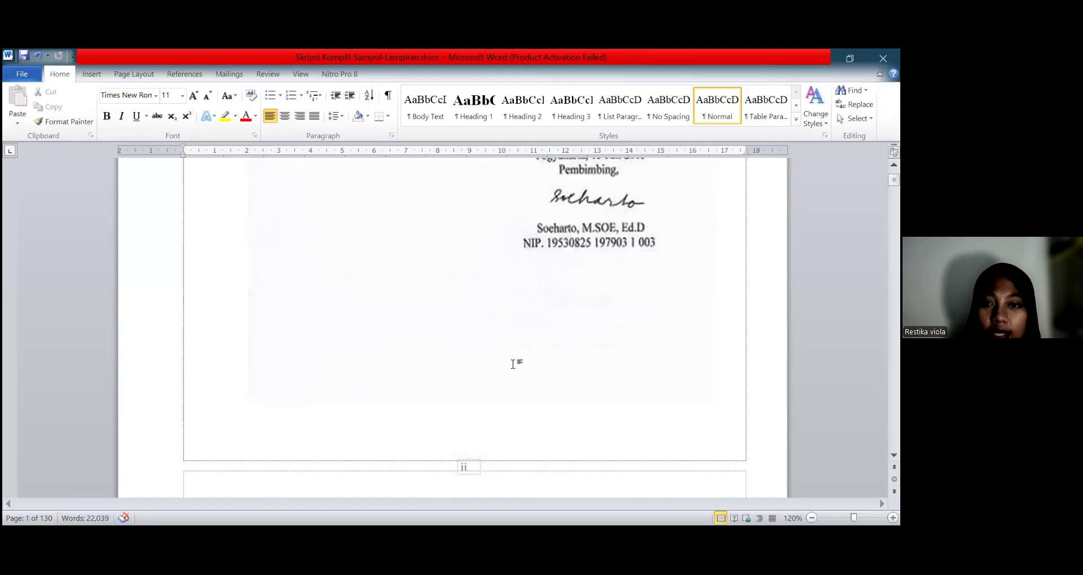
scroll(513, 364, down, 14)
scroll(514, 364, down, 15)
scroll(515, 365, down, 15)
scroll(513, 364, down, 15)
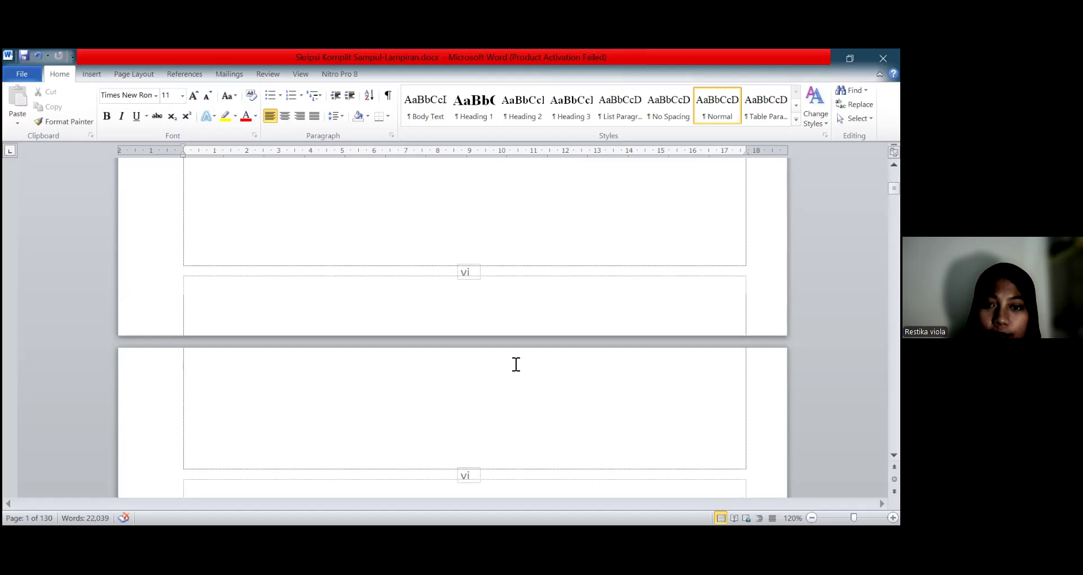
scroll(516, 364, down, 10)
scroll(515, 371, down, 15)
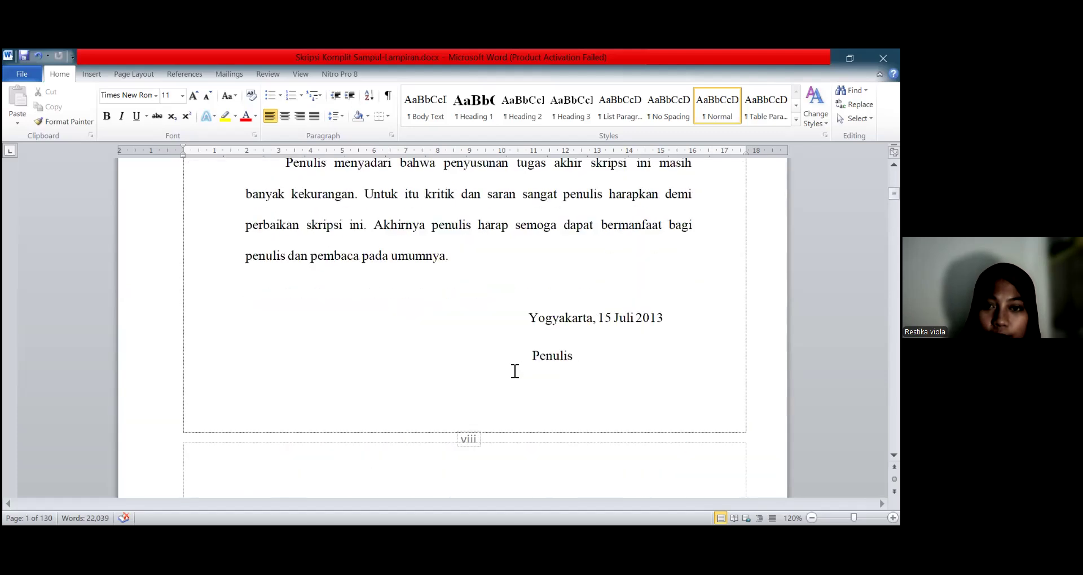
scroll(515, 371, down, 20)
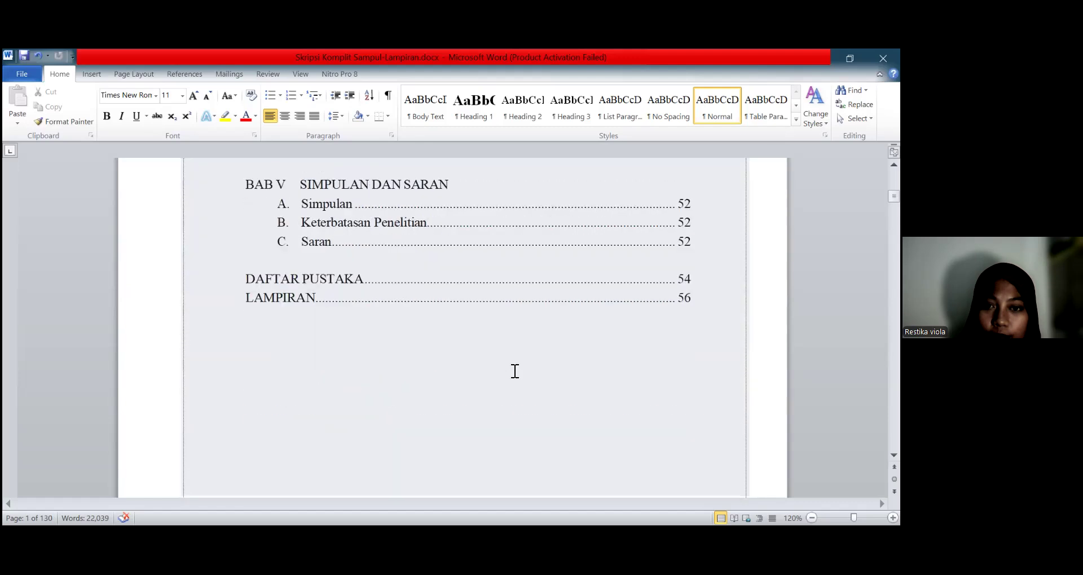
Step: Examine the DAFTAR LAMPIRAN, DAFTAR TABEL and DAFTAR GAMBAR pages for their headings and content
scroll(515, 369, down, 8)
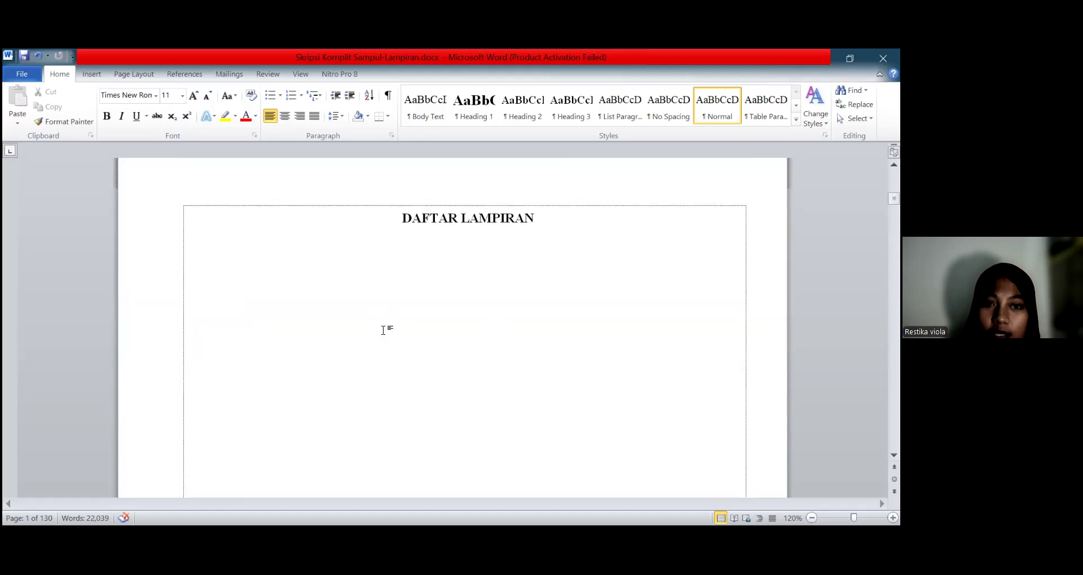
scroll(425, 293, down, 2)
scroll(423, 346, down, 8)
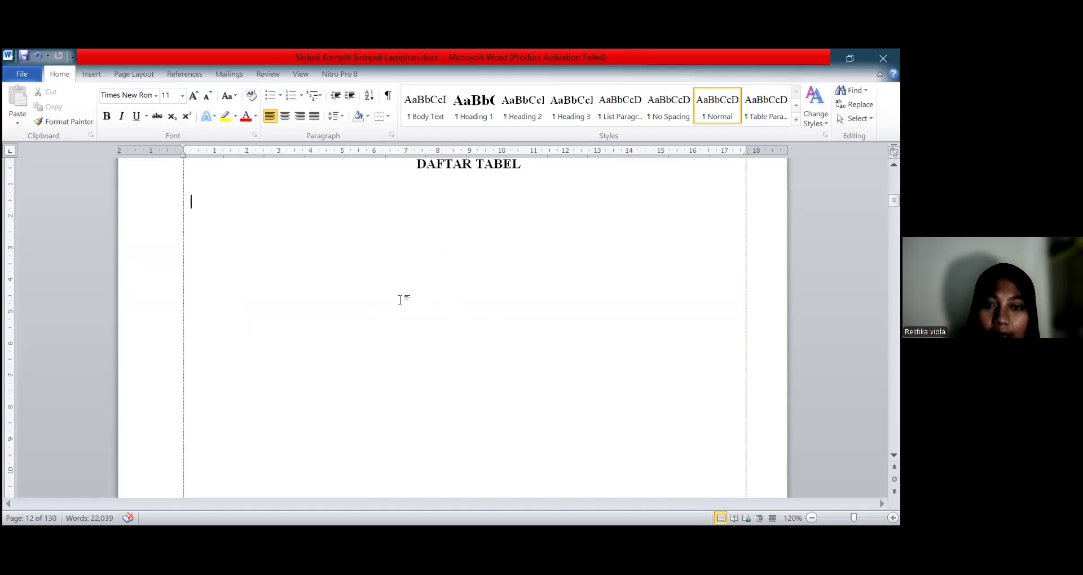
scroll(375, 324, up, 2)
scroll(372, 326, down, 2)
scroll(372, 326, down, 10)
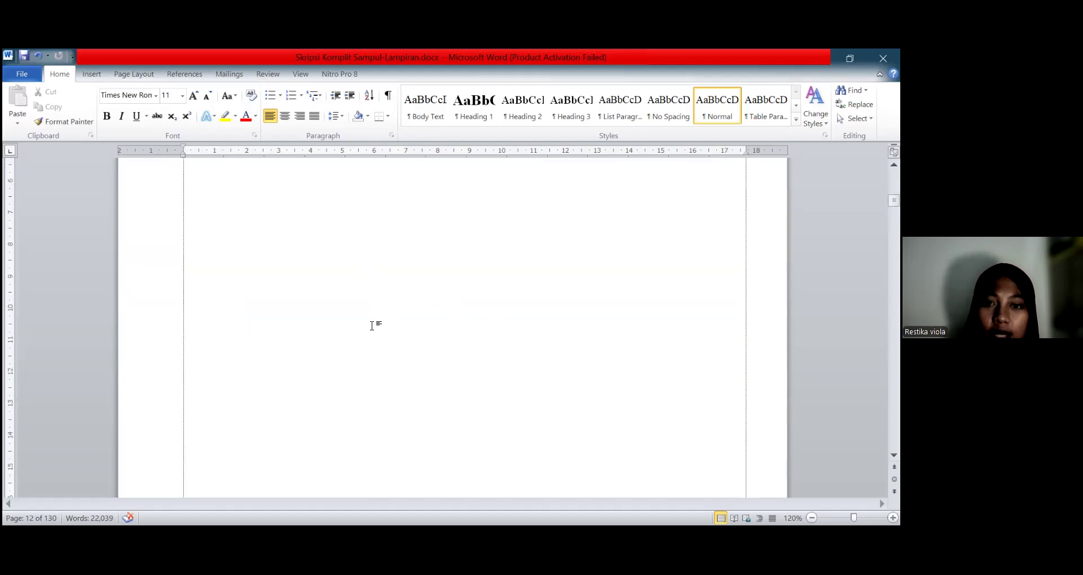
scroll(372, 326, down, 10)
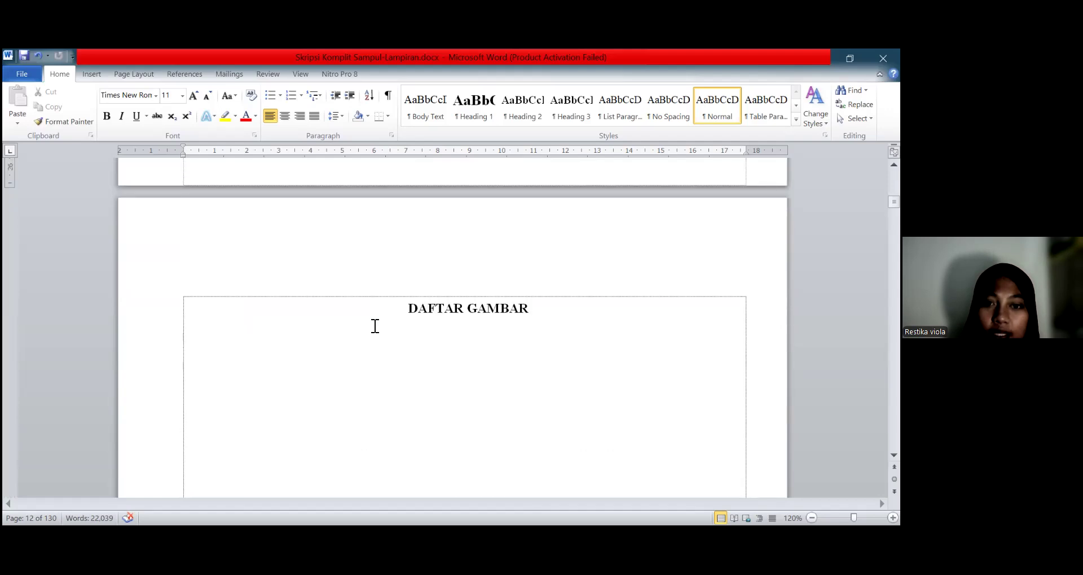
scroll(372, 326, up, 20)
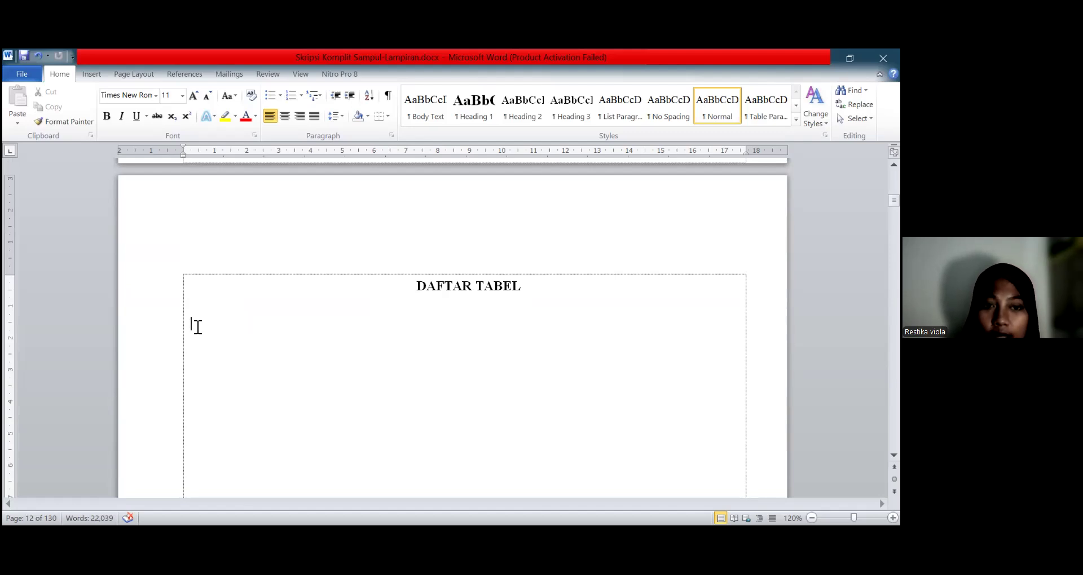
scroll(218, 339, down, 5)
scroll(217, 339, down, 5)
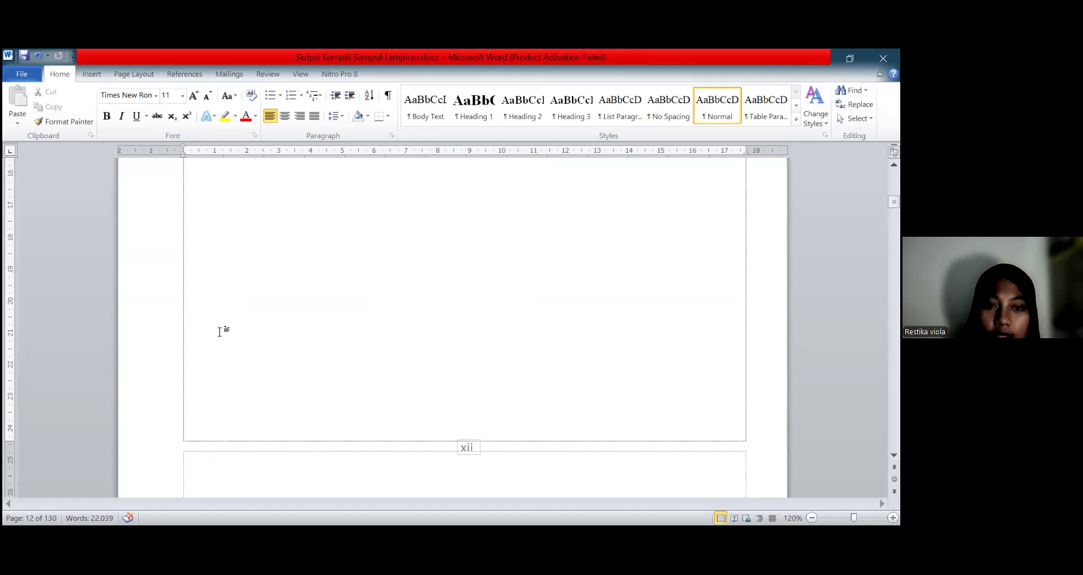
scroll(220, 332, down, 1)
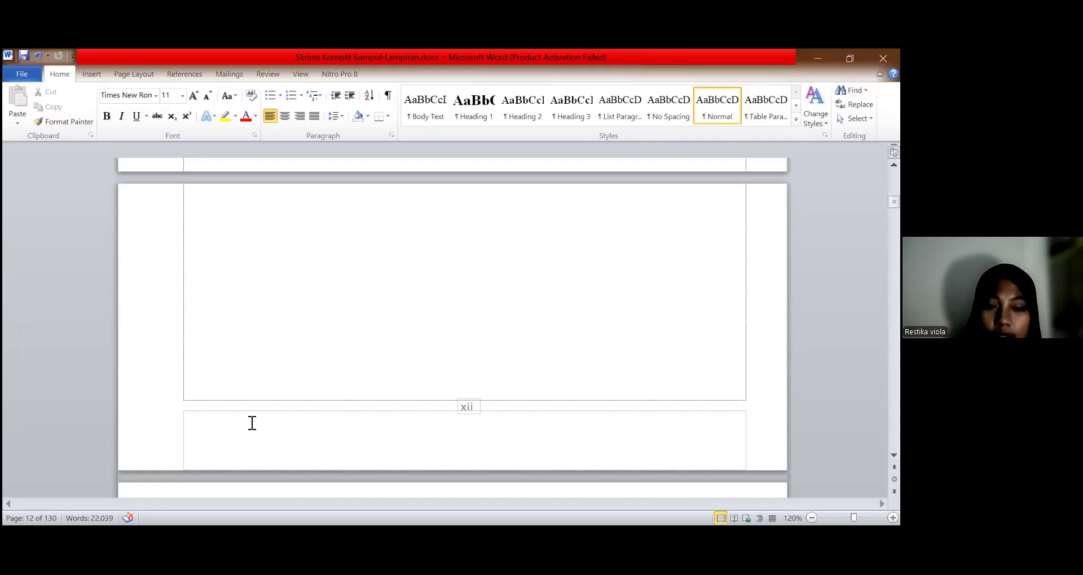
Step: Look through BAB I PENDAHULUAN, checking its section headings from Latar Belakang Masalah to Manfaat Penelitian
scroll(252, 423, up, 2)
scroll(252, 423, up, 10)
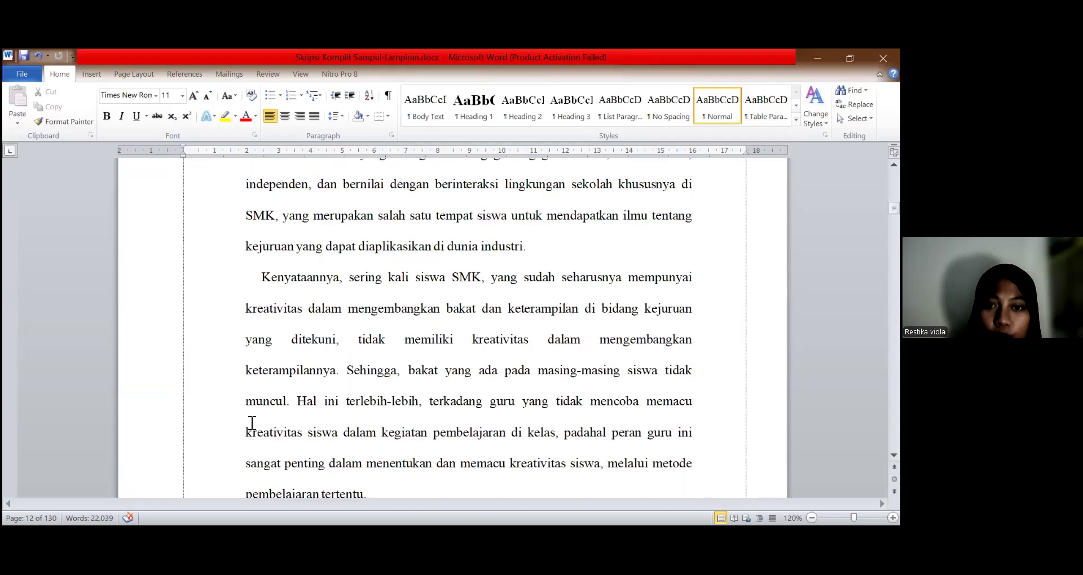
scroll(252, 423, up, 8)
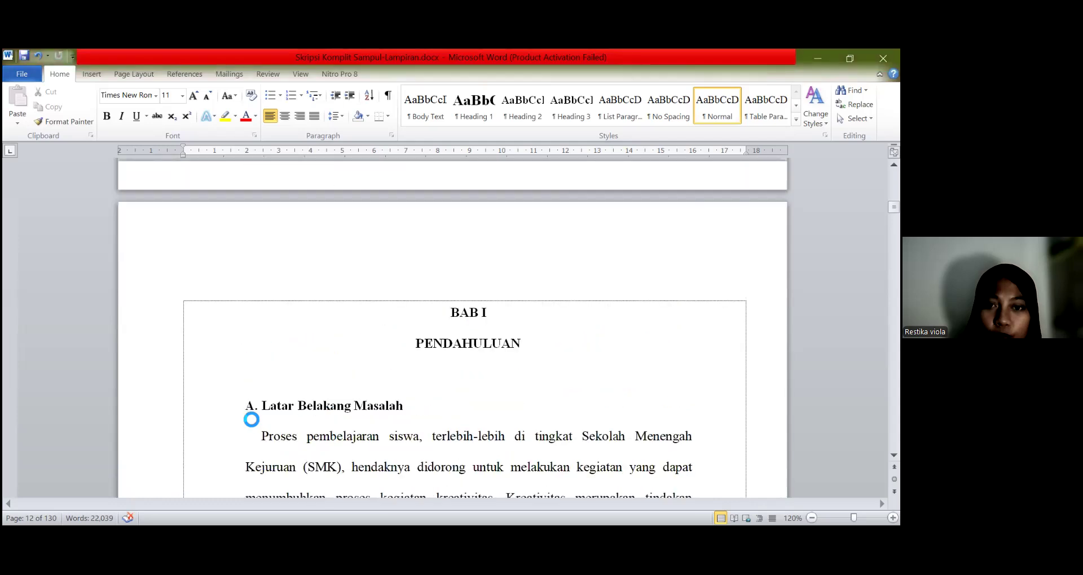
scroll(257, 430, down, 10)
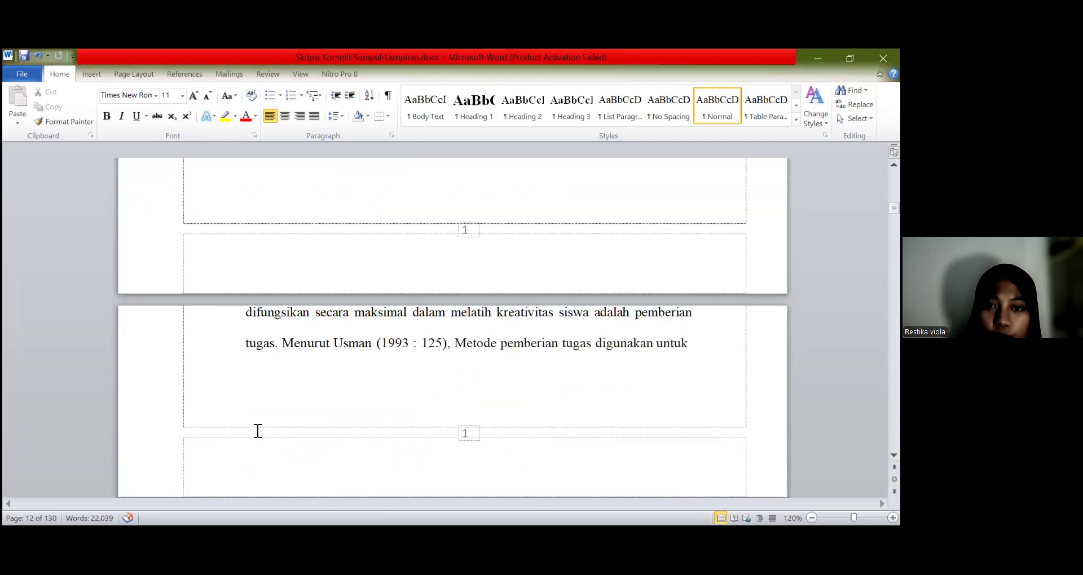
scroll(258, 430, down, 10)
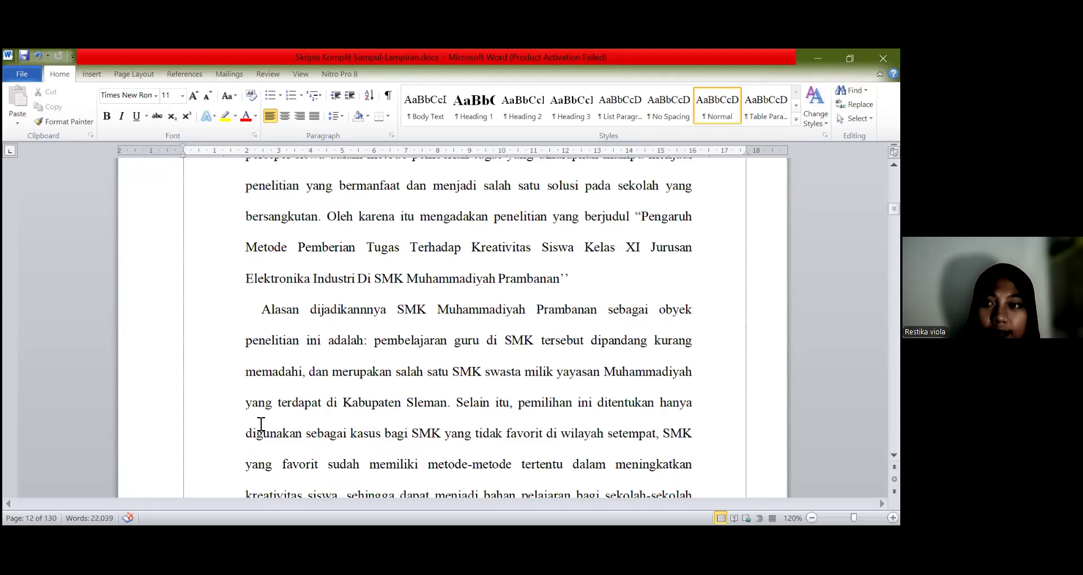
scroll(261, 424, down, 15)
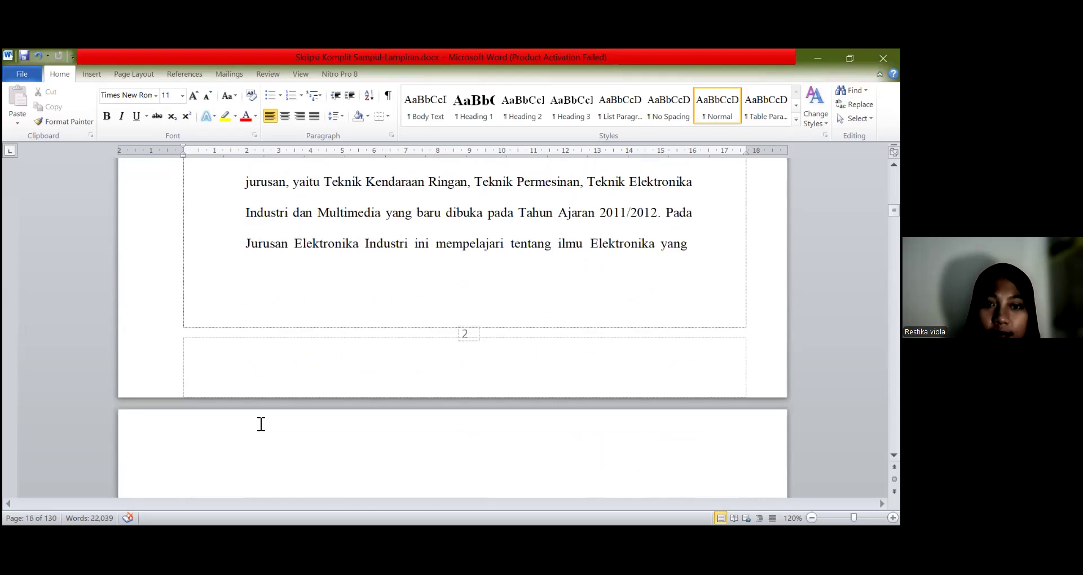
scroll(262, 424, down, 15)
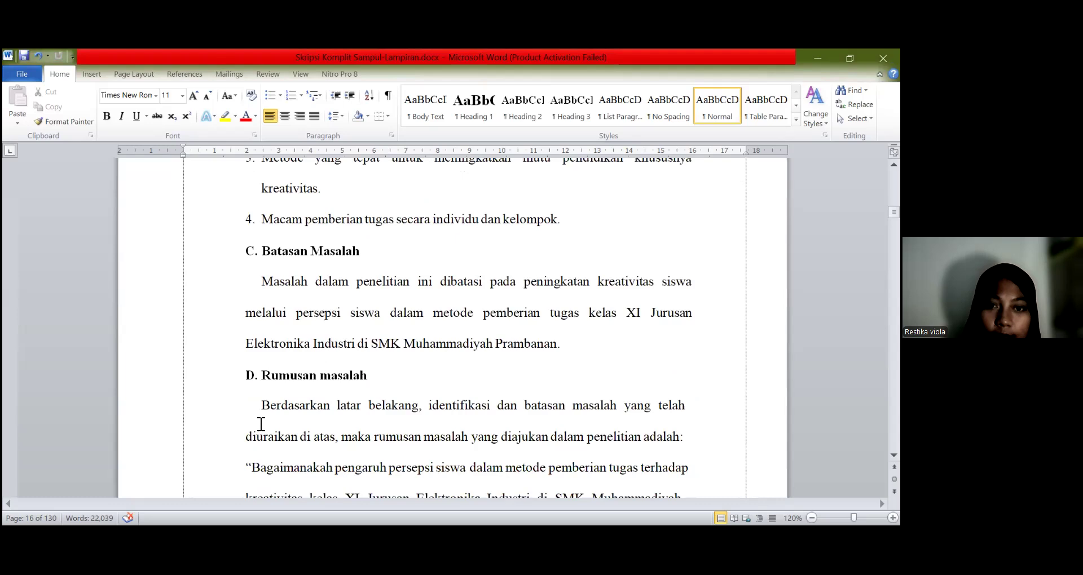
scroll(261, 424, down, 15)
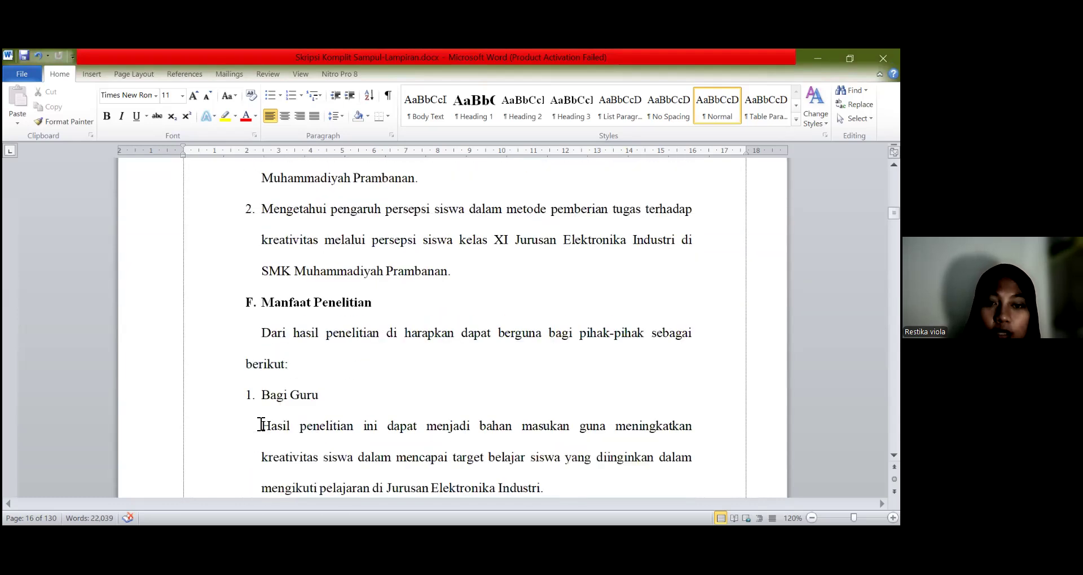
scroll(261, 424, down, 8)
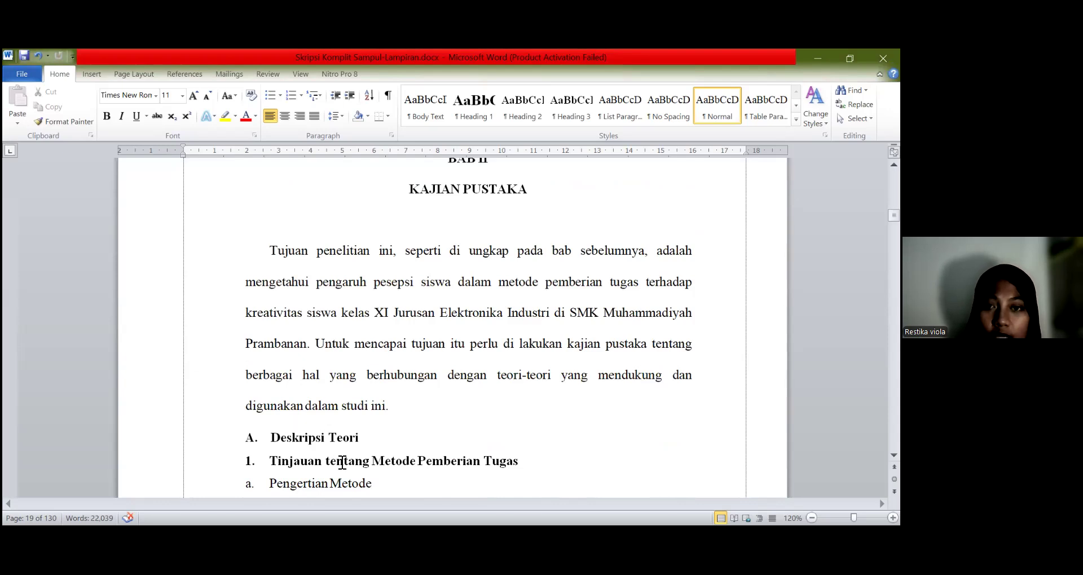
Step: Look through BAB II KAJIAN PUSTAKA from its opening paragraph through the Deskripsi Teori subsections on Metode Pemberian Tugas
scroll(342, 461, up, 2)
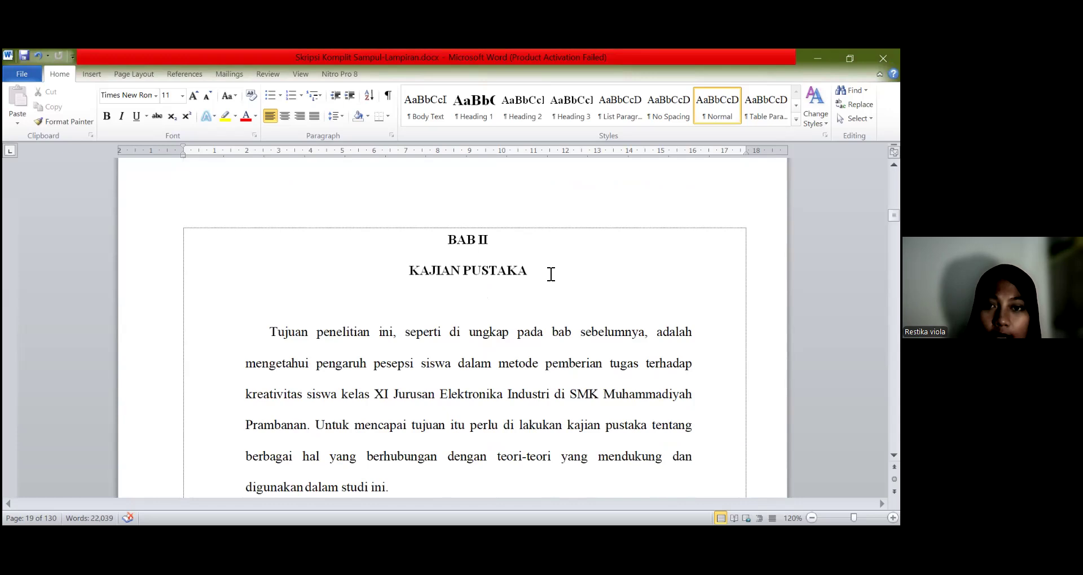
scroll(474, 289, down, 6)
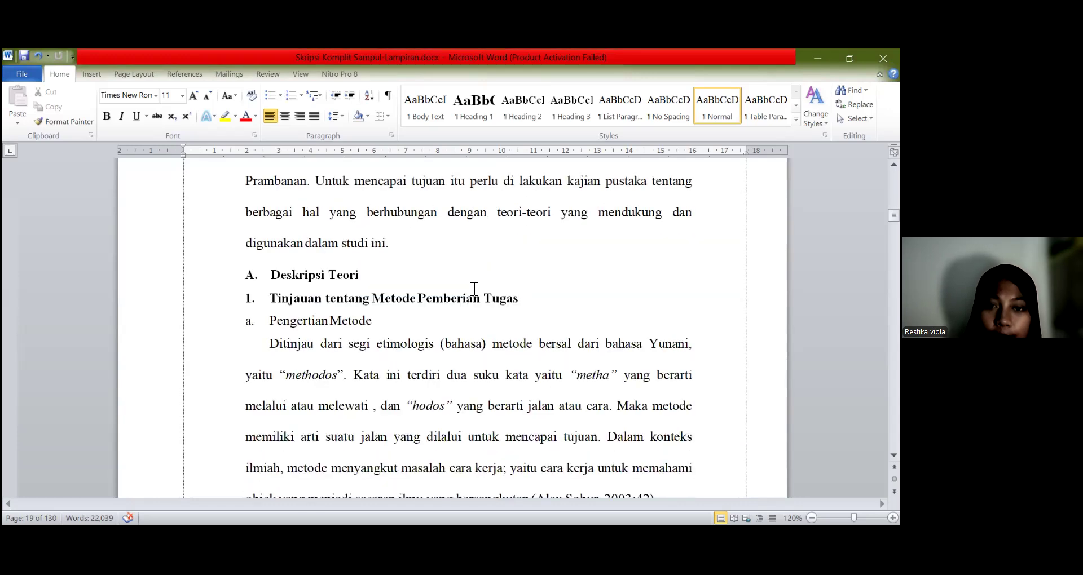
scroll(474, 289, down, 6)
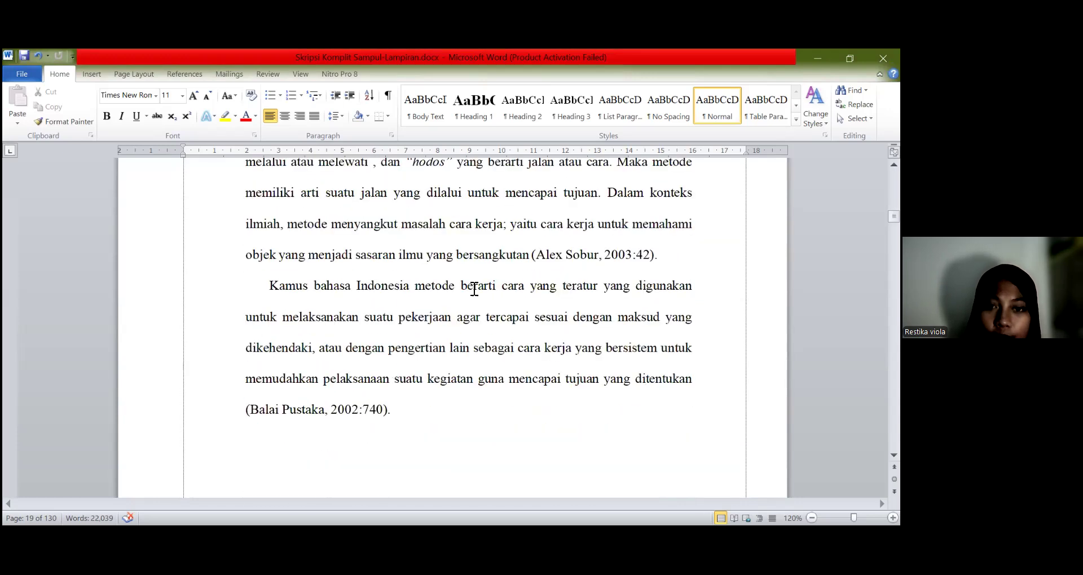
scroll(474, 289, down, 12)
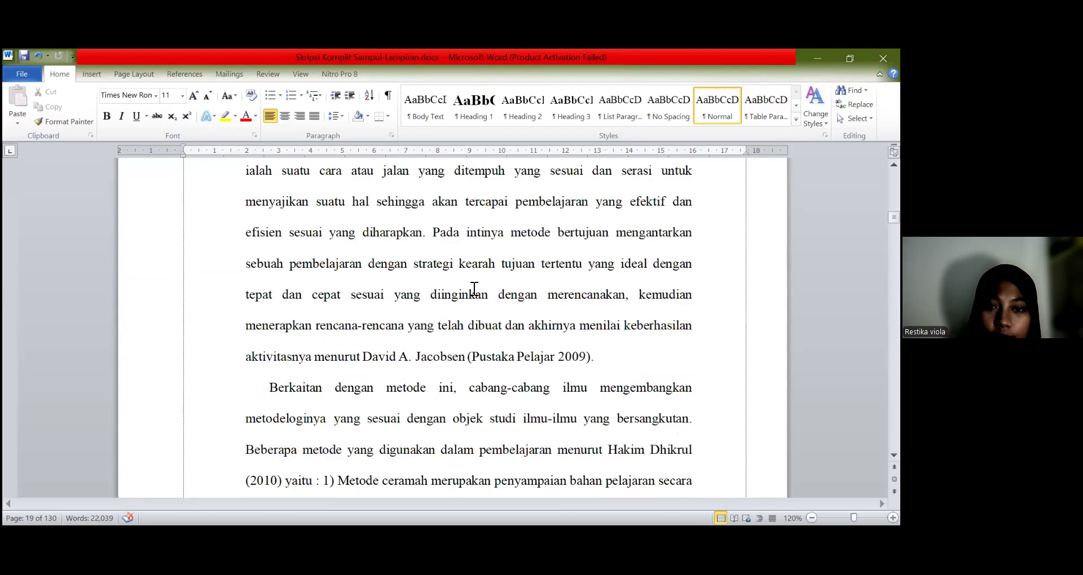
scroll(474, 288, down, 12)
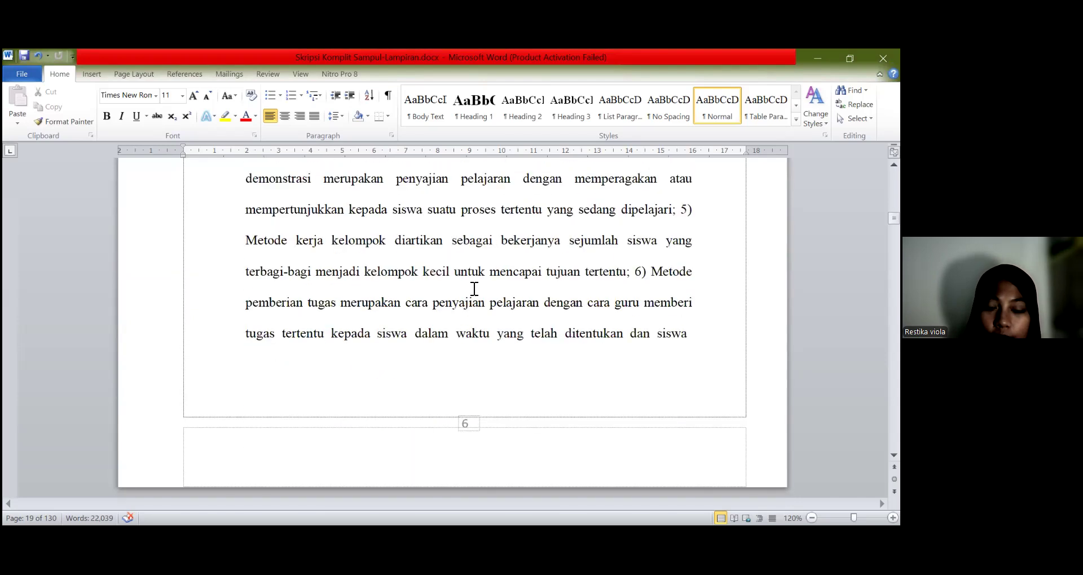
scroll(474, 289, down, 20)
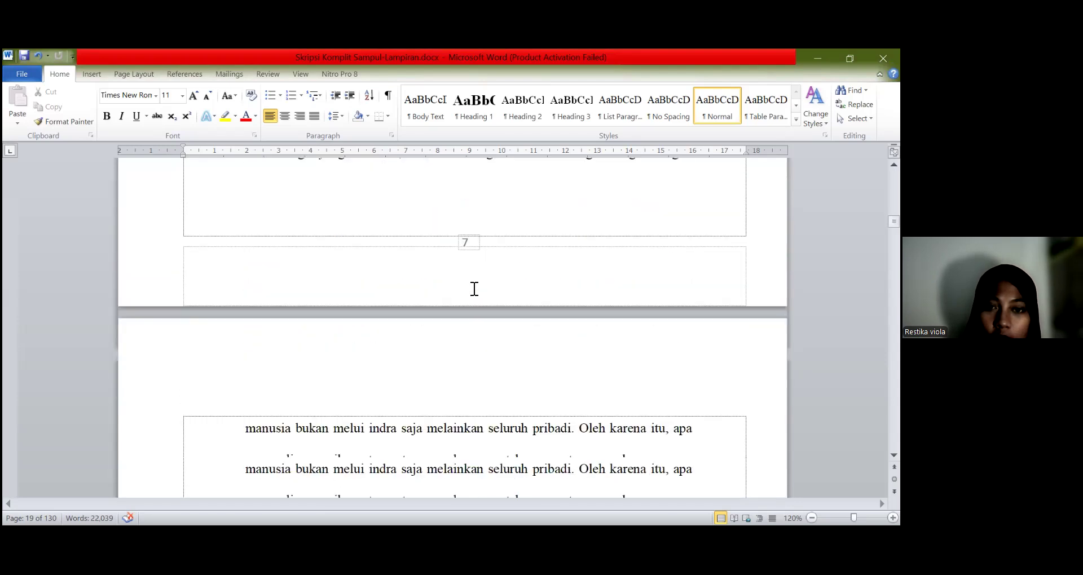
scroll(473, 287, down, 20)
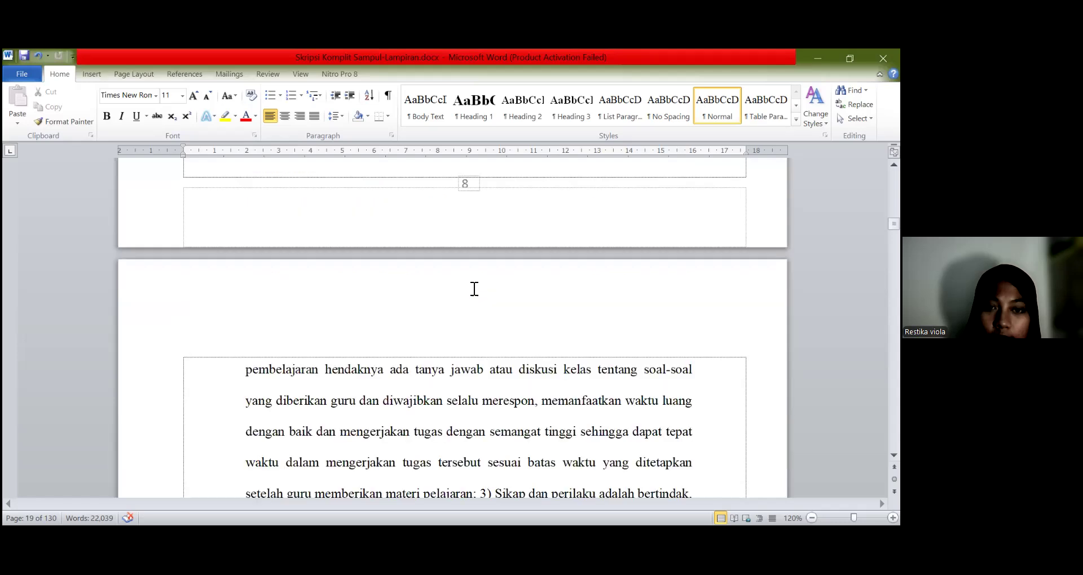
scroll(474, 288, down, 20)
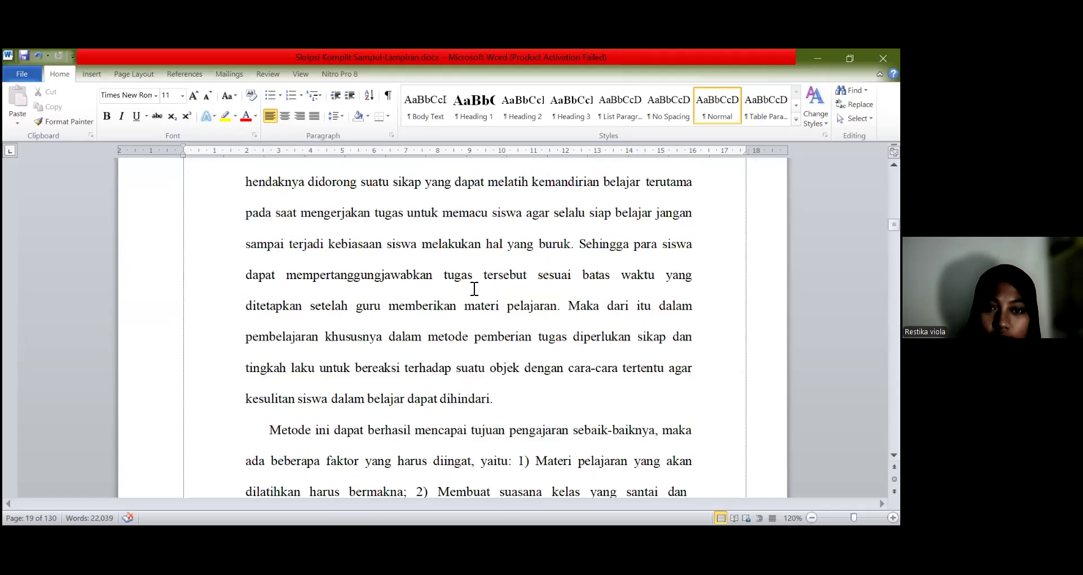
scroll(474, 289, down, 20)
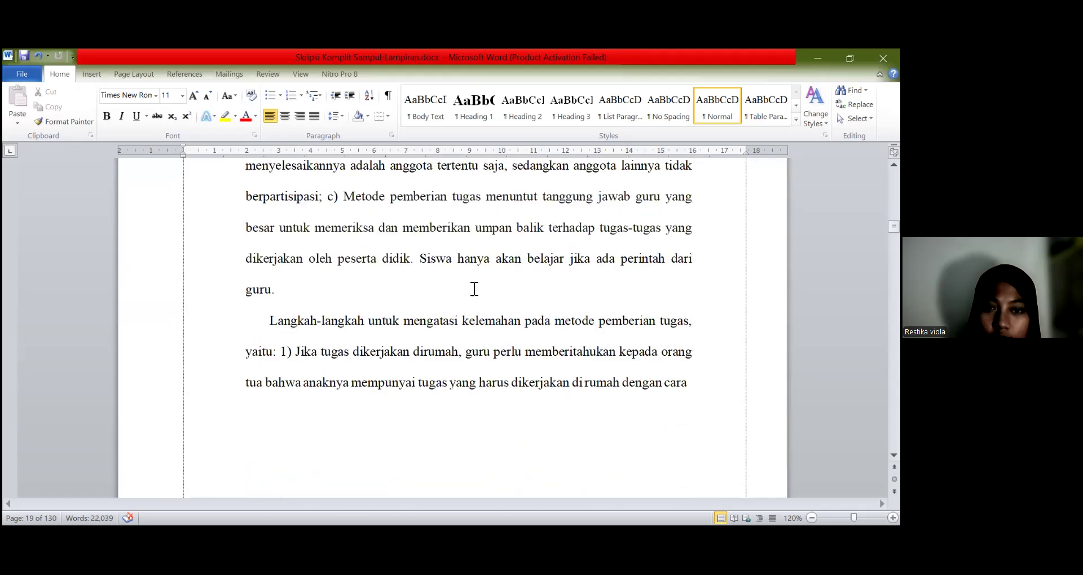
scroll(474, 288, down, 20)
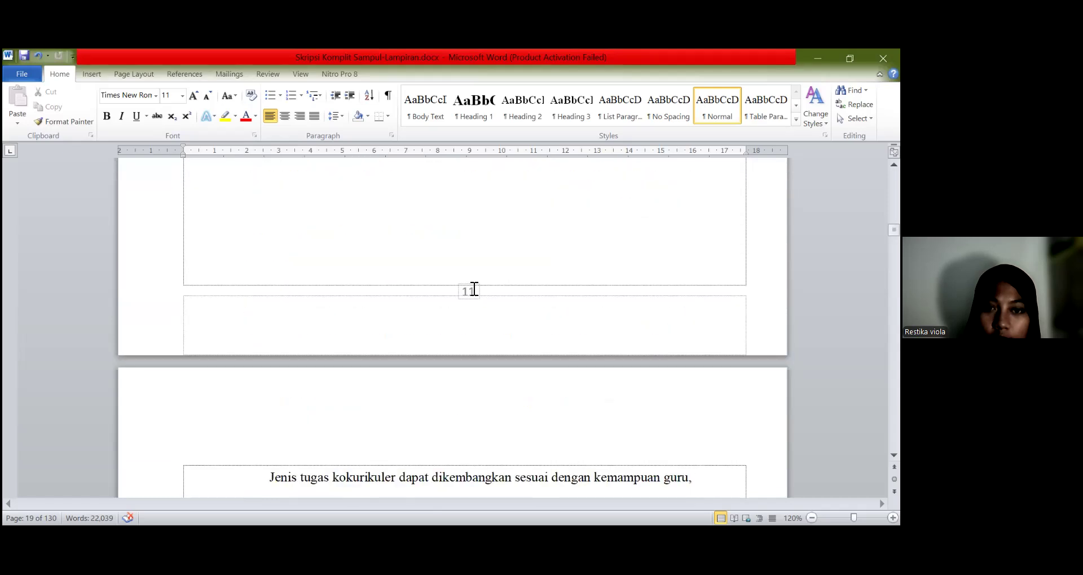
scroll(474, 289, down, 15)
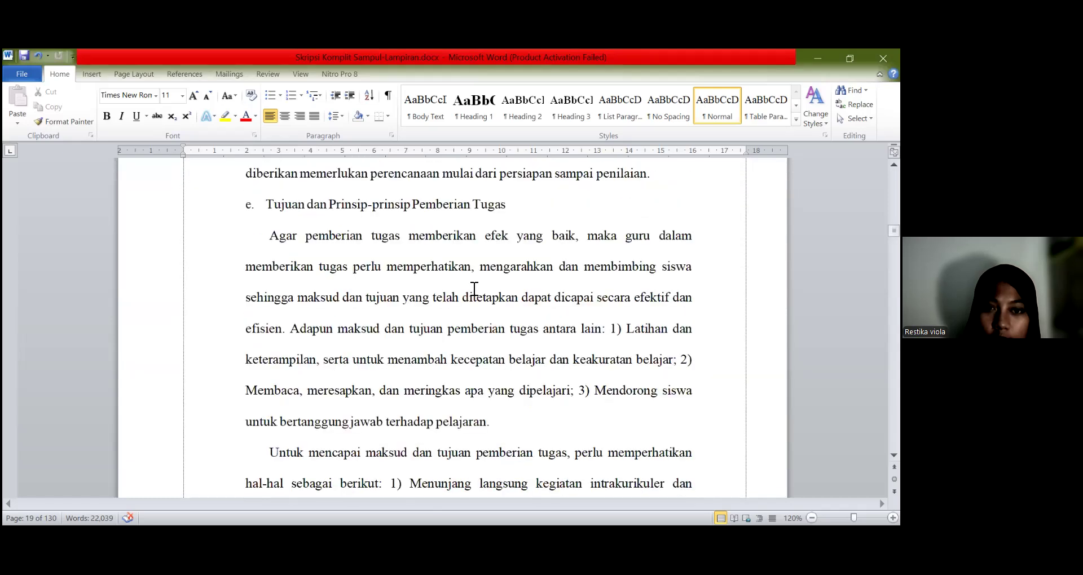
Step: Review the rest of BAB II, from the theory on creativity to the Penelitian yang Relevan section and the framework discussion
scroll(474, 288, down, 10)
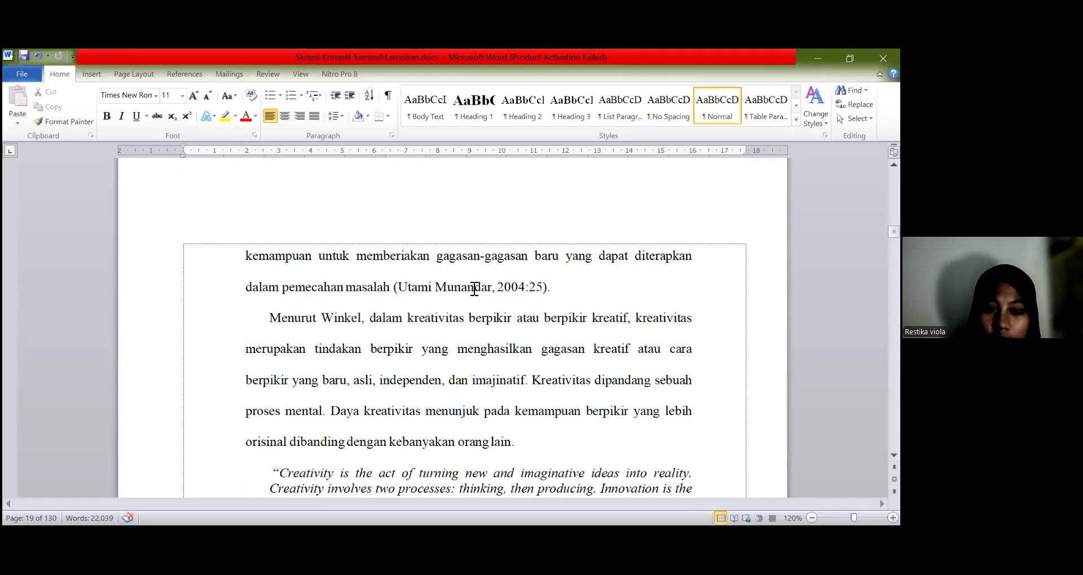
scroll(475, 289, down, 15)
scroll(474, 289, down, 8)
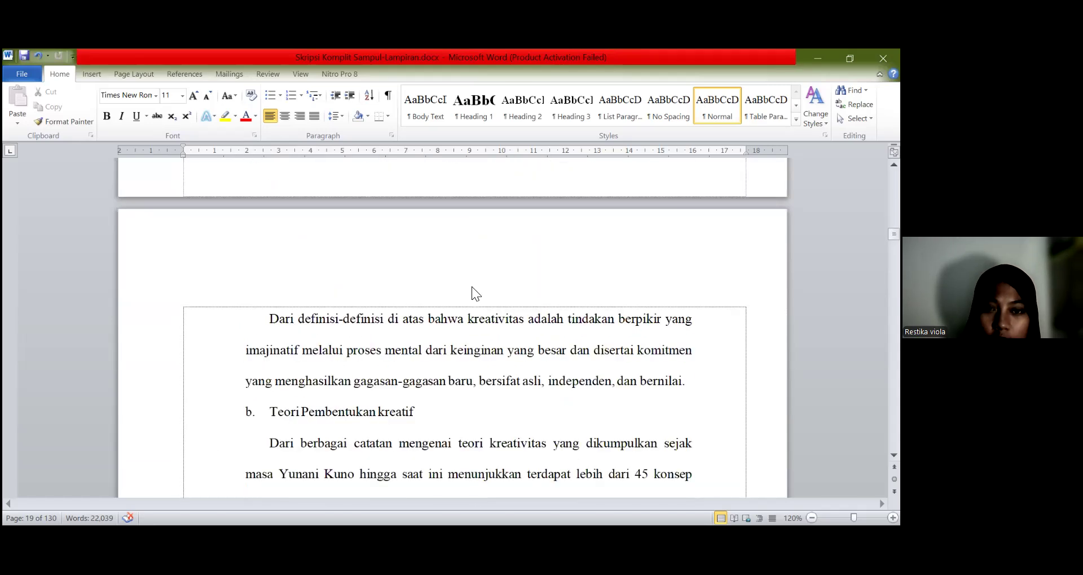
scroll(472, 286, down, 10)
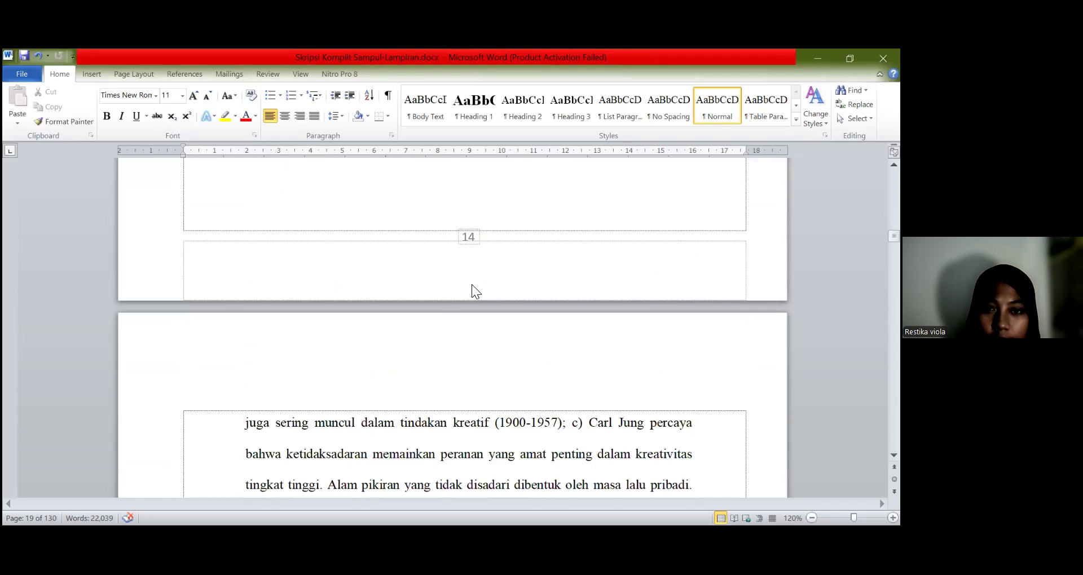
scroll(472, 284, down, 15)
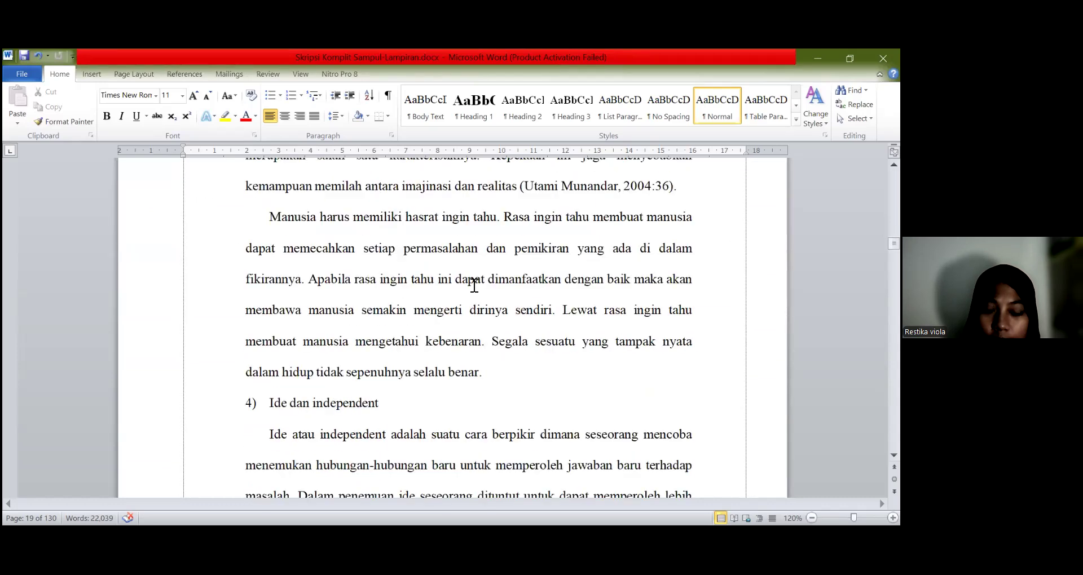
scroll(475, 286, down, 20)
scroll(471, 285, down, 20)
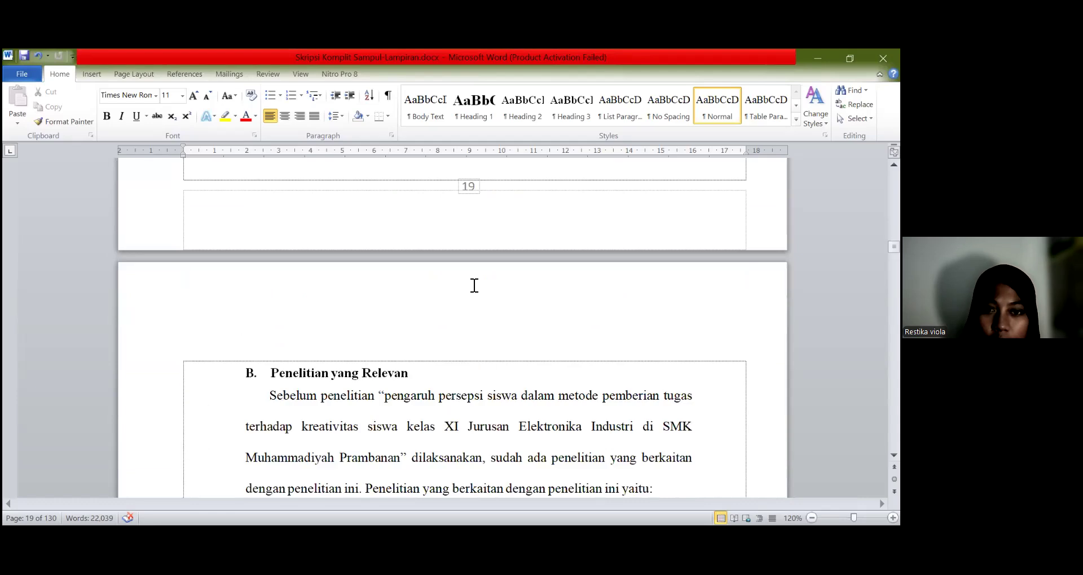
scroll(474, 286, down, 20)
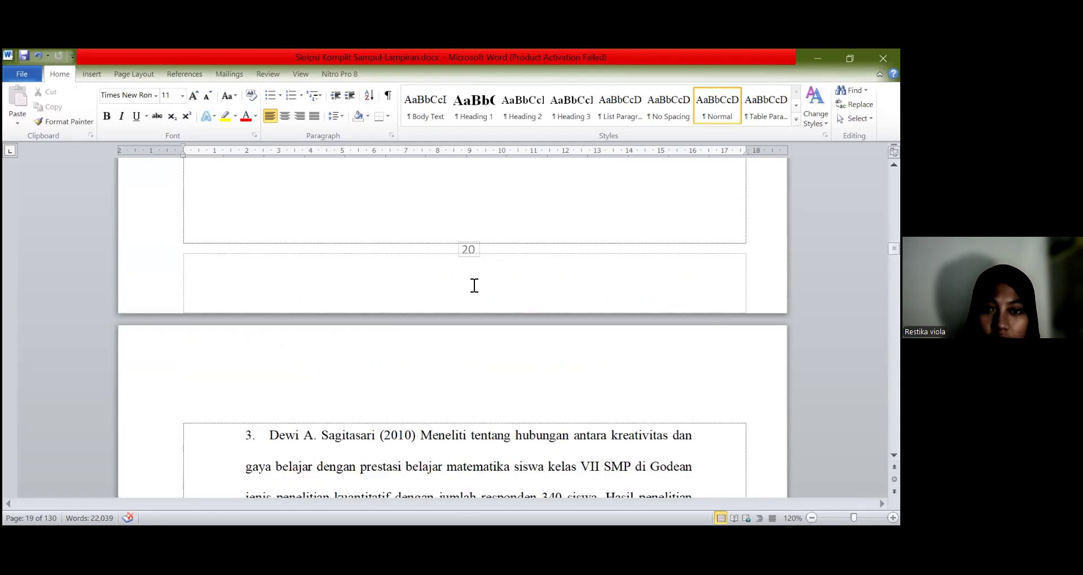
scroll(475, 286, up, 15)
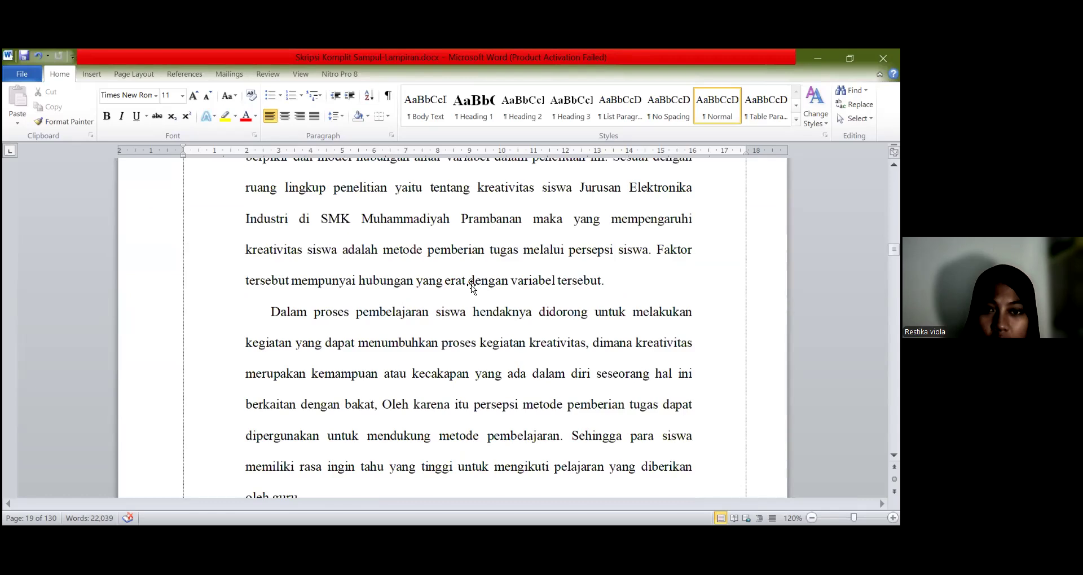
Step: Examine the section headings of BAB III METODE PENELITIAN from Jenis Penelitian to Instrumen Penelitian and its first table
scroll(472, 287, down, 10)
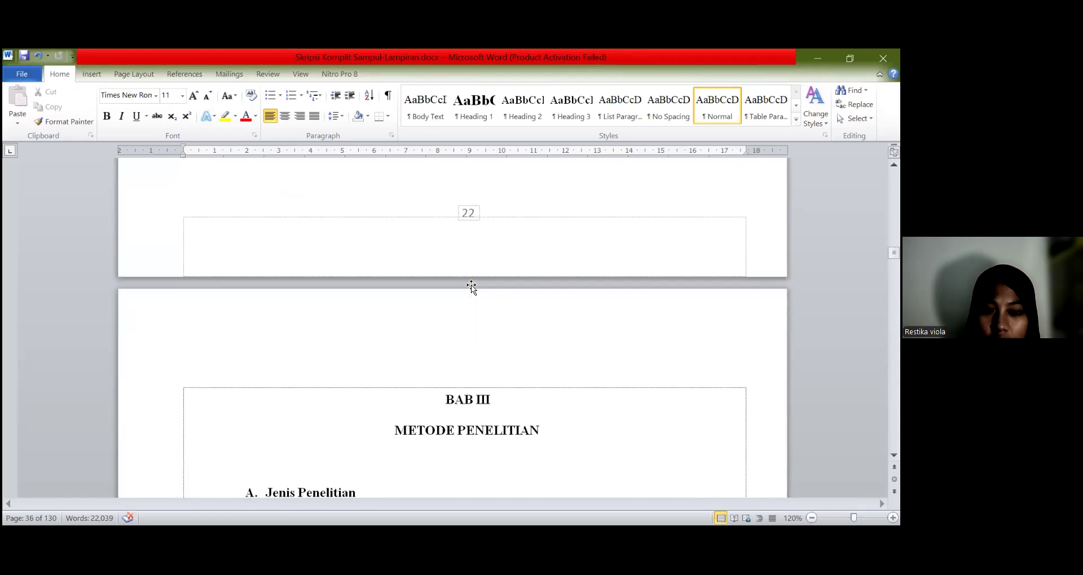
scroll(473, 286, down, 5)
scroll(474, 286, down, 10)
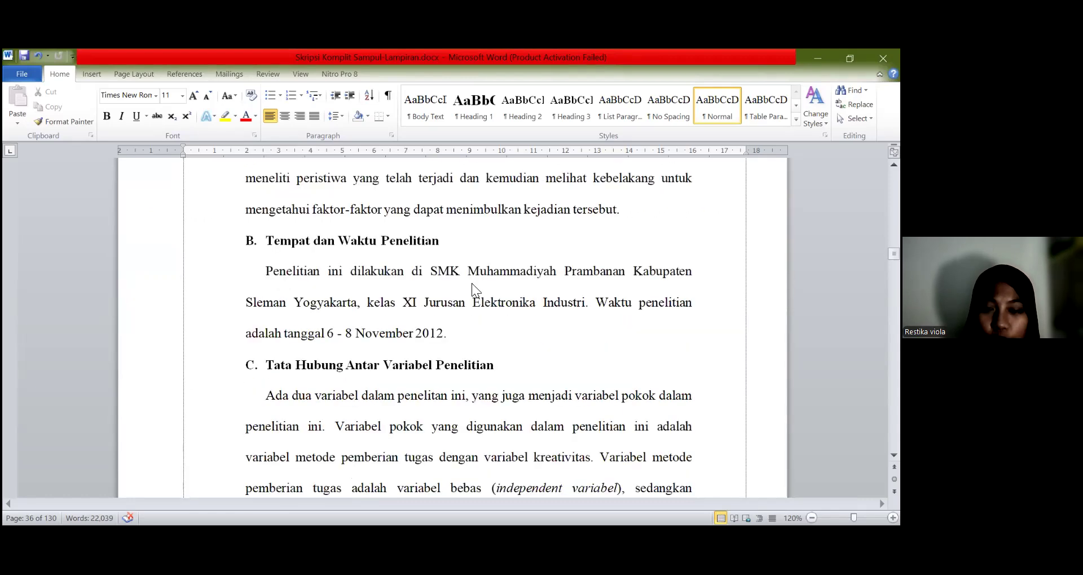
scroll(472, 285, down, 6)
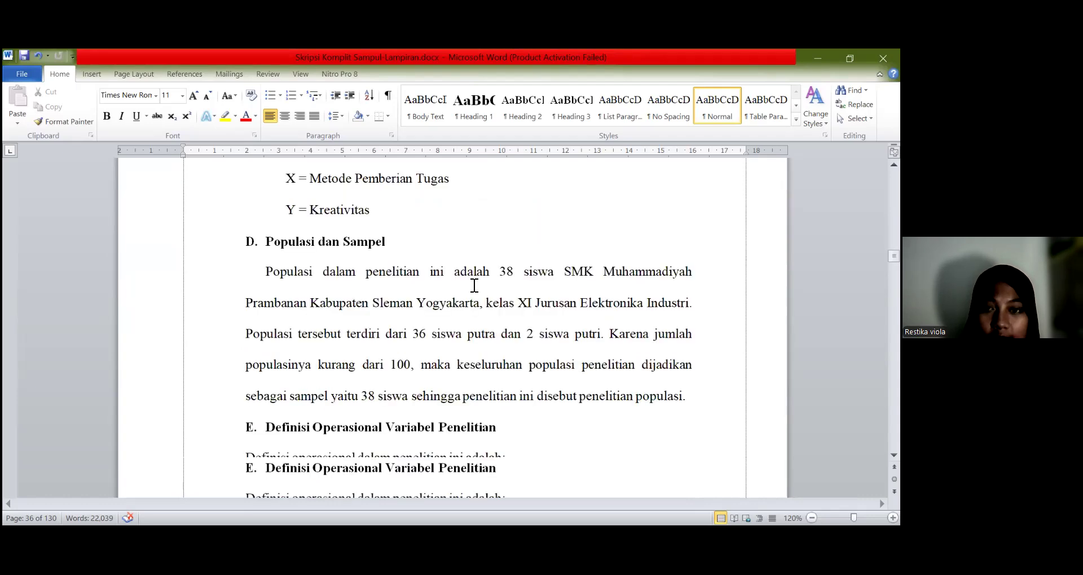
scroll(473, 286, down, 12)
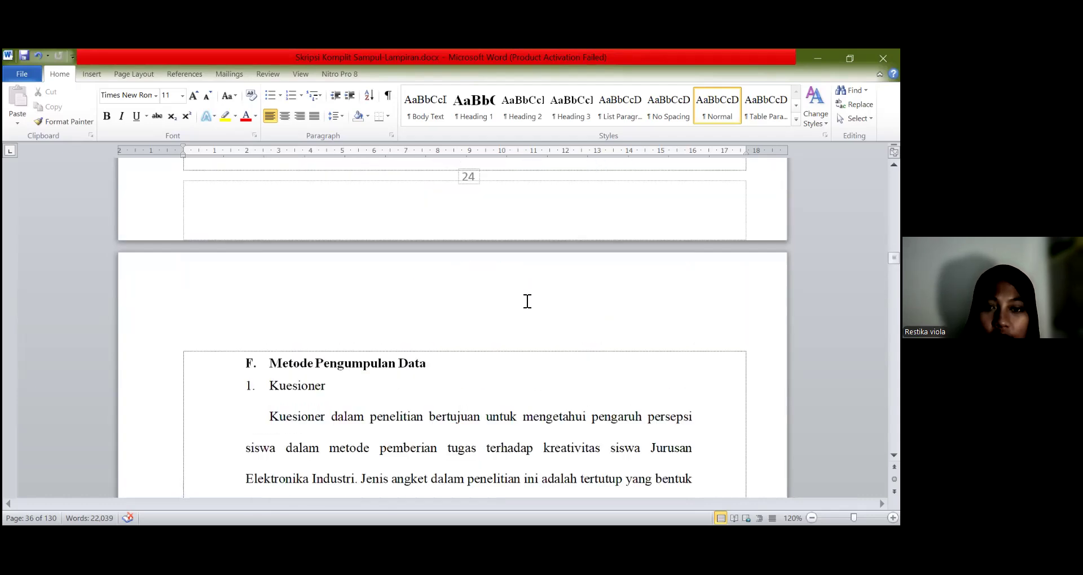
scroll(528, 301, down, 3)
scroll(310, 411, down, 3)
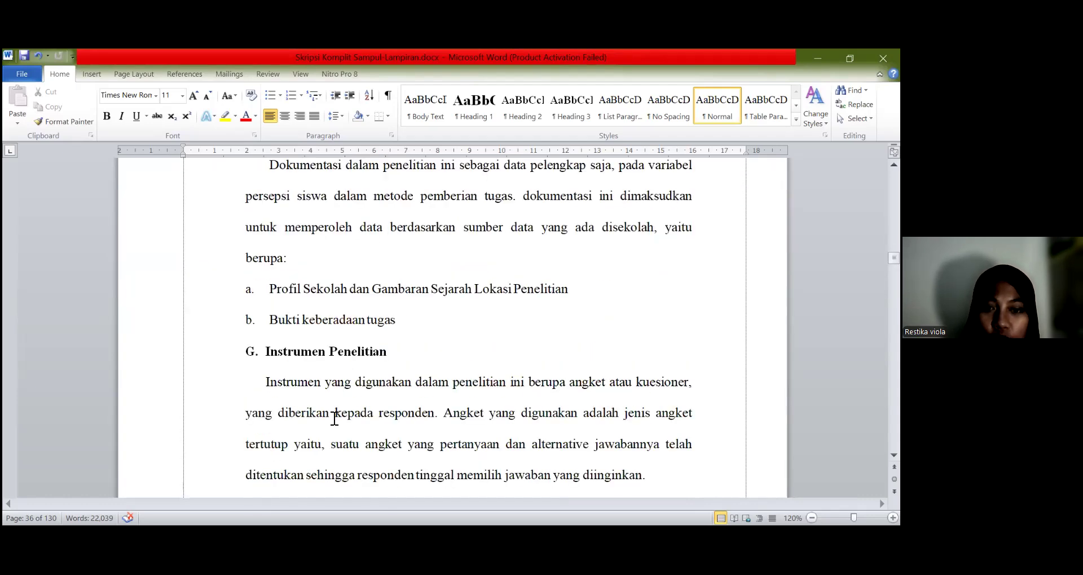
scroll(498, 413, down, 8)
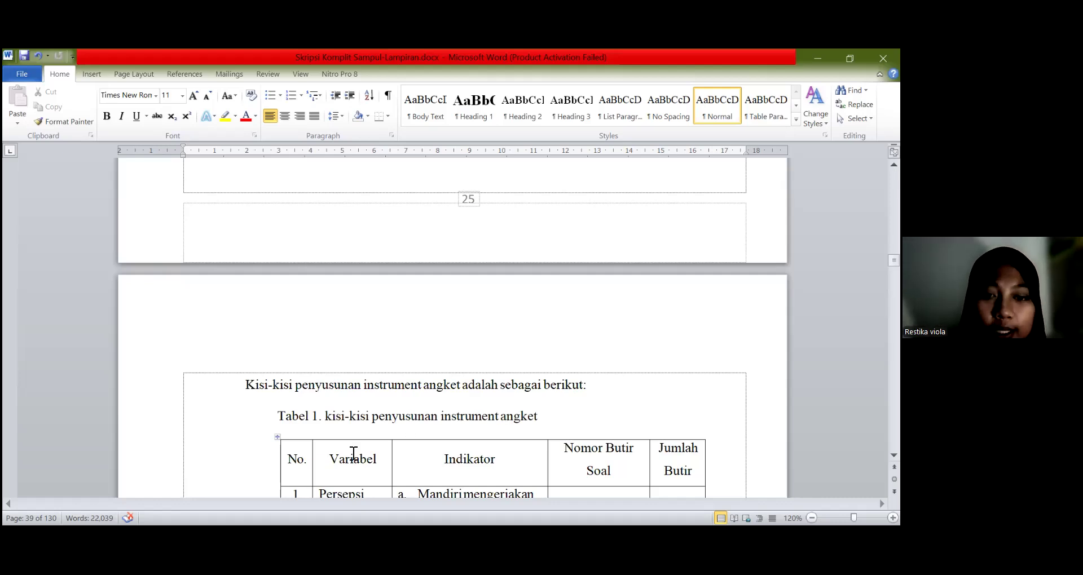
Step: Delete the manually typed "Tabel 1." from the first table's title, keeping the title on its own line below the introductory sentence
drag(326, 424, 272, 422)
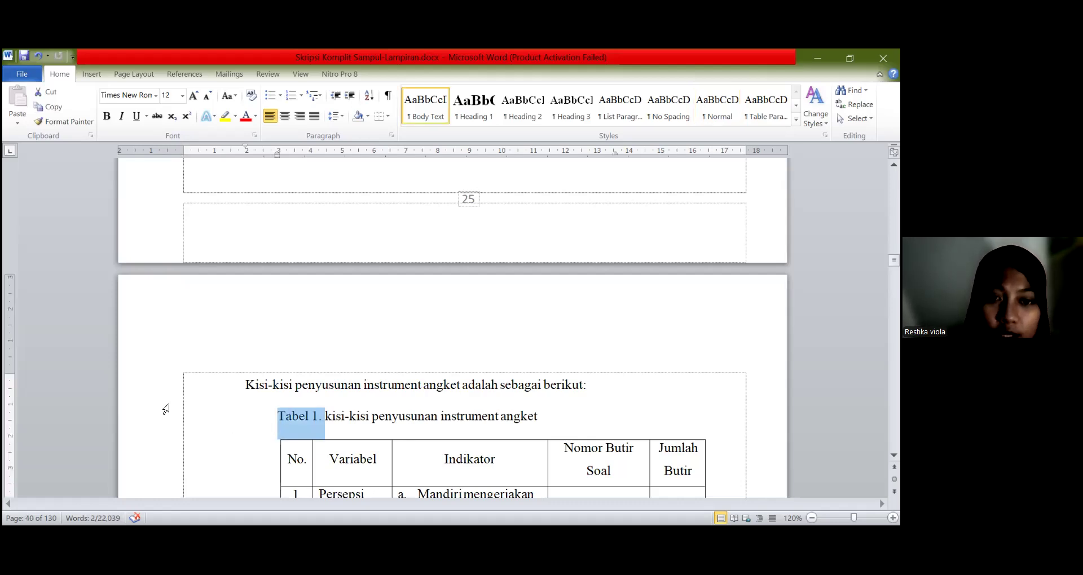
key(BackSpace)
key(BackSpace)
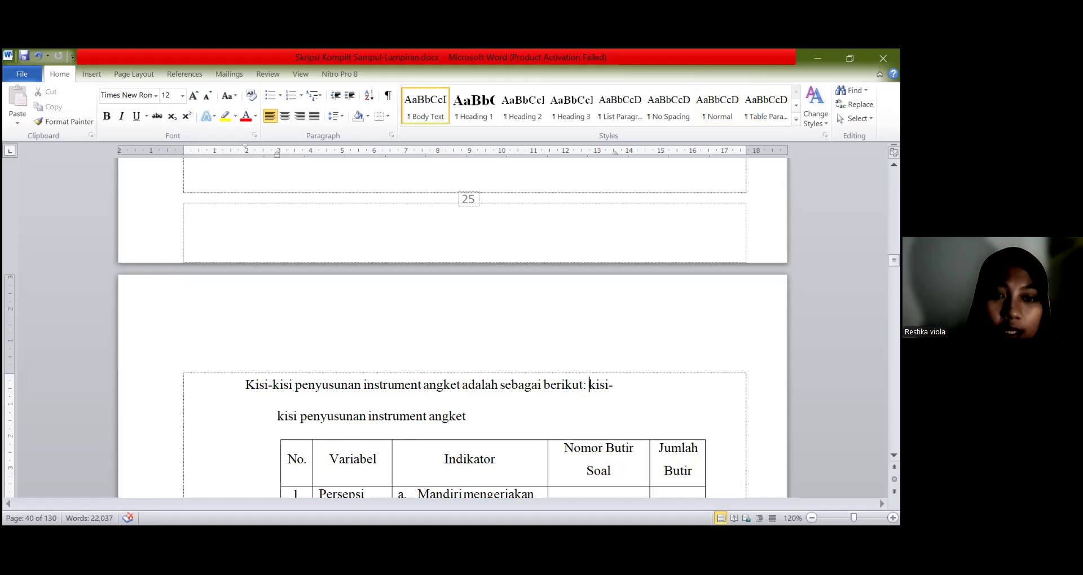
key(Return)
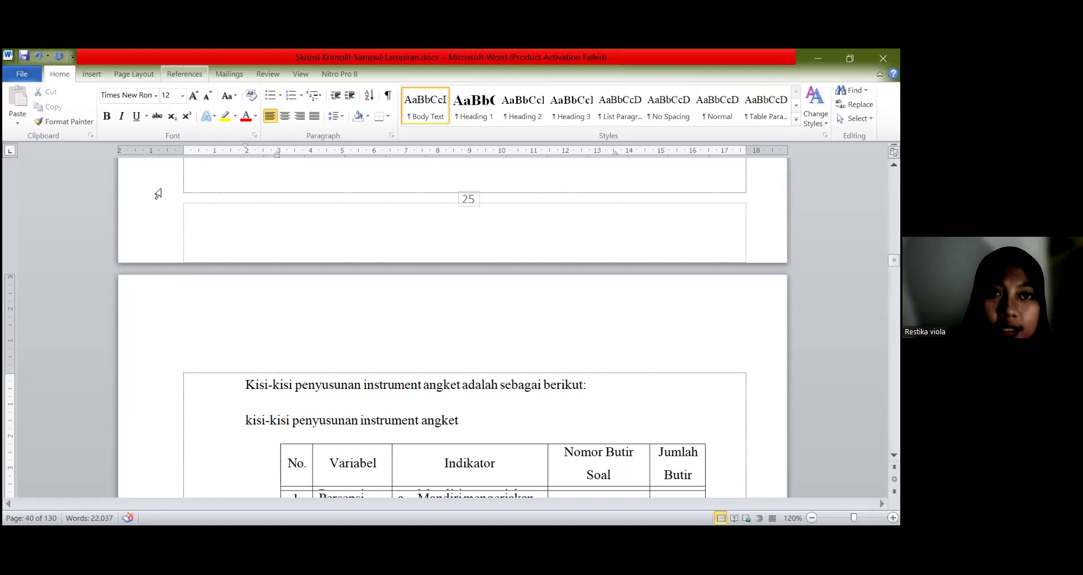
Step: Insert an automatically numbered caption in front of the table title "kisi-kisi penyusunan instrument angket", using a new label named "Tabel 1."
click(184, 74)
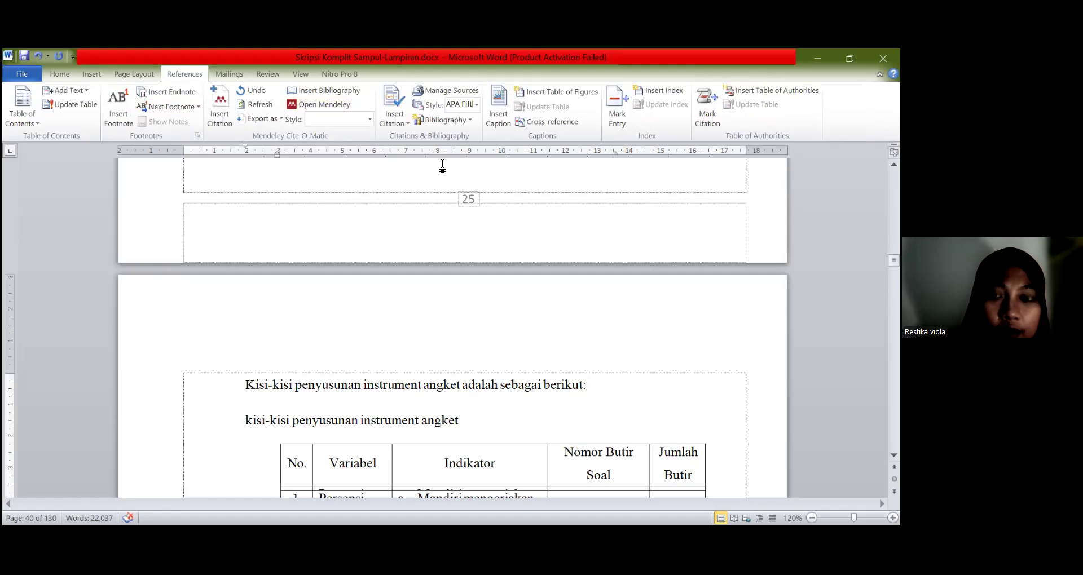
click(503, 127)
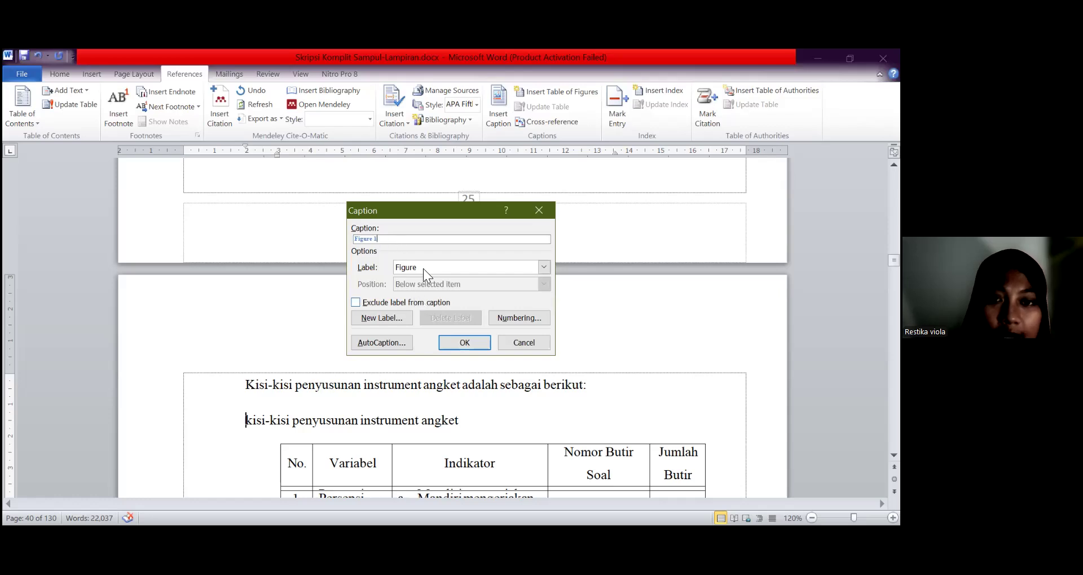
click(392, 319)
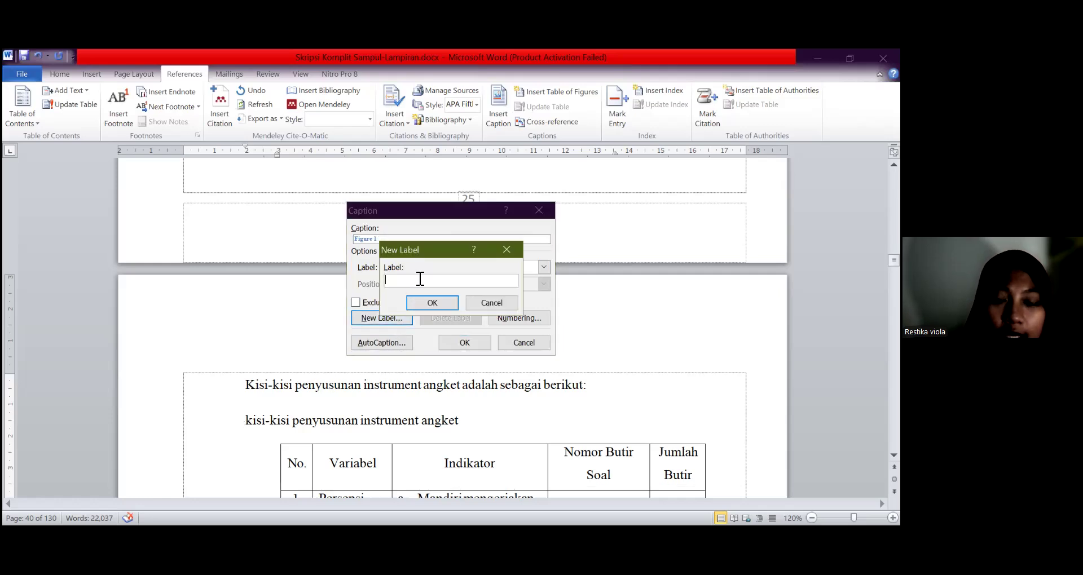
text(Ta)
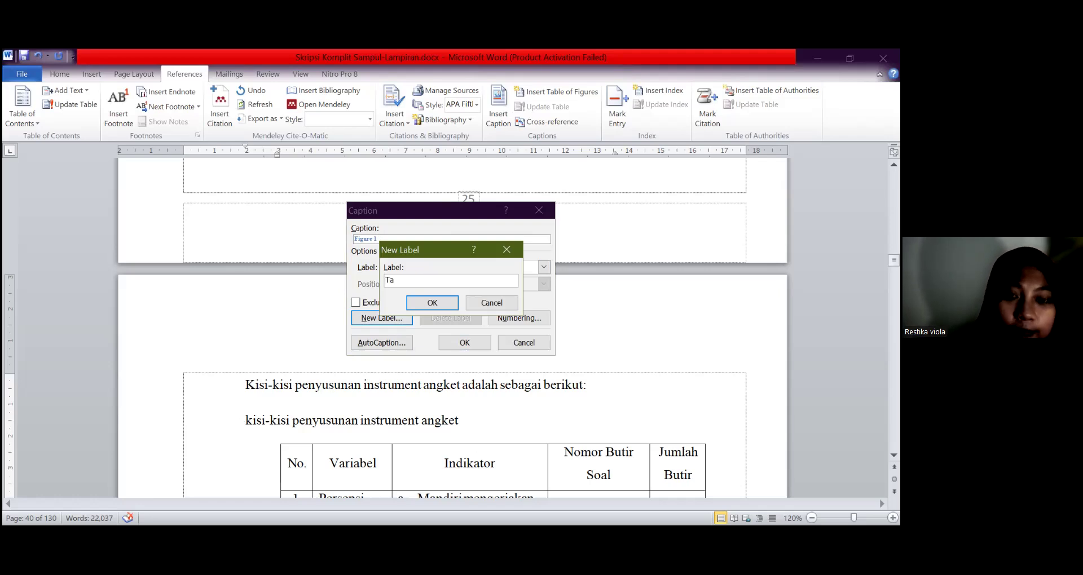
text(bel)
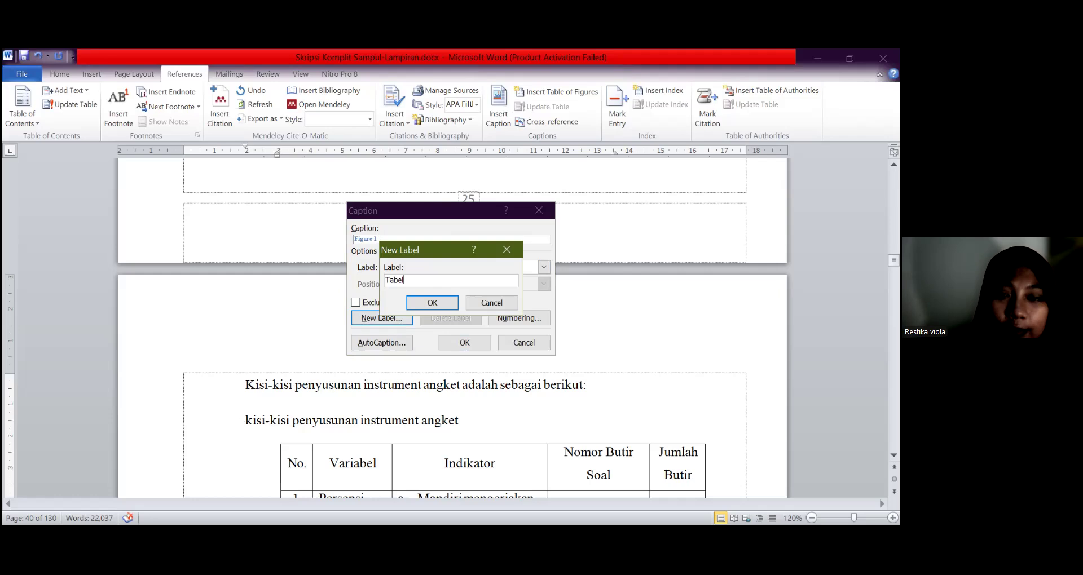
text( 1.)
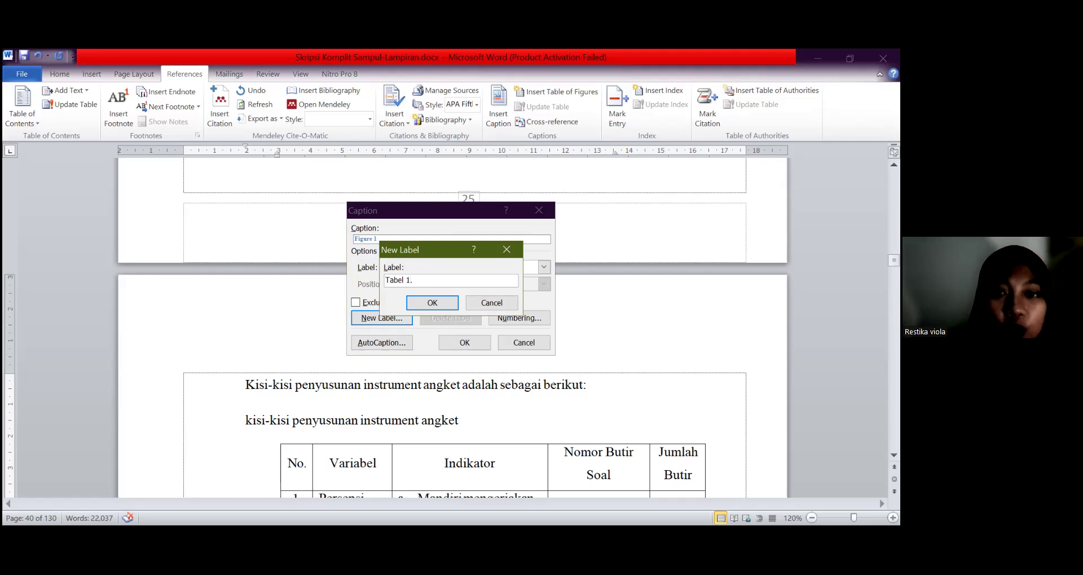
click(414, 302)
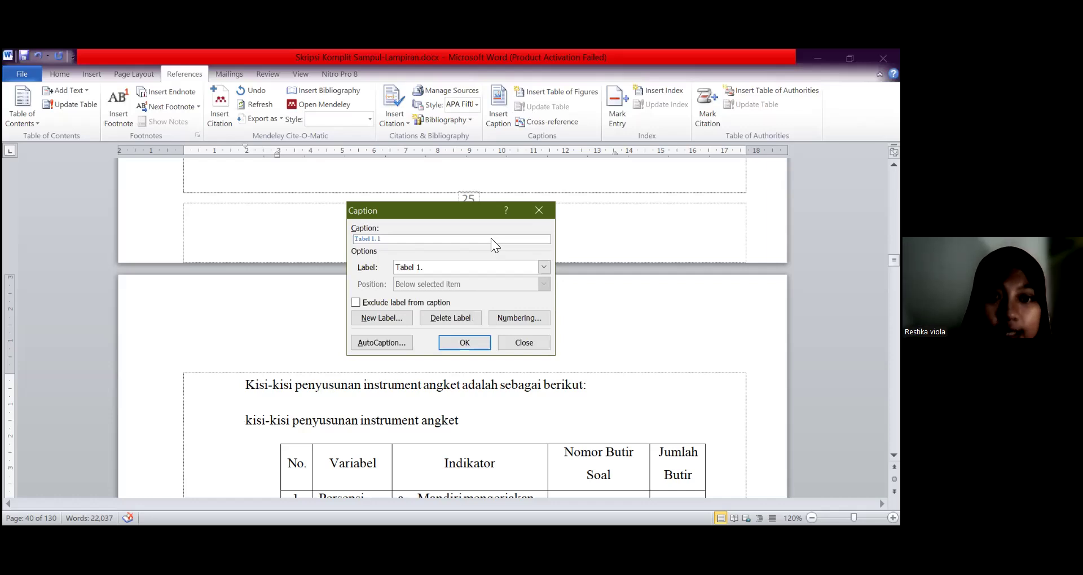
click(464, 343)
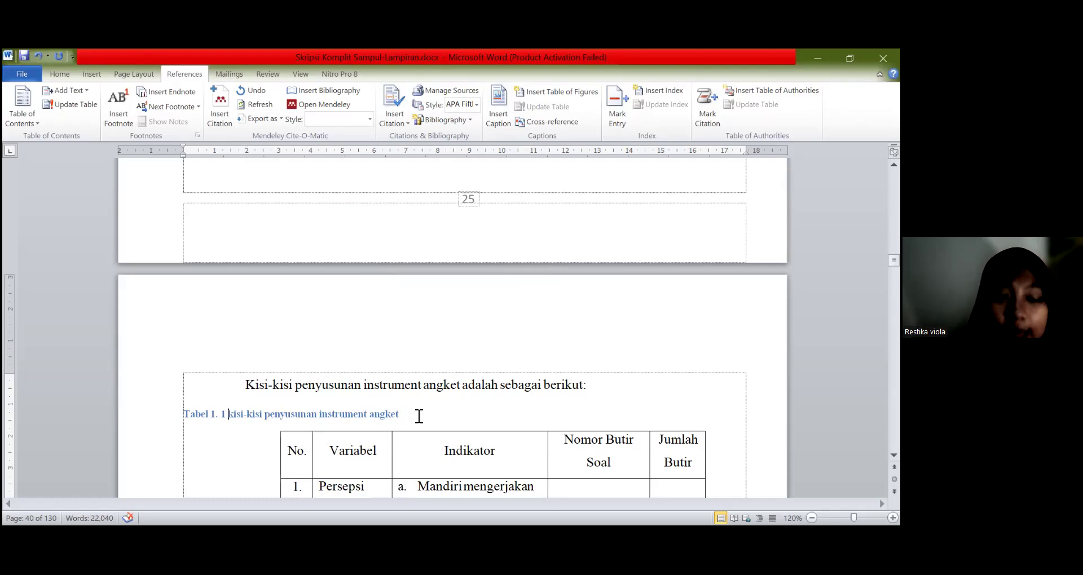
Step: Review the pages after the first captioned table, from the questionnaire scoring tables to the Uji Validitas section
scroll(419, 416, down, 3)
scroll(420, 416, down, 3)
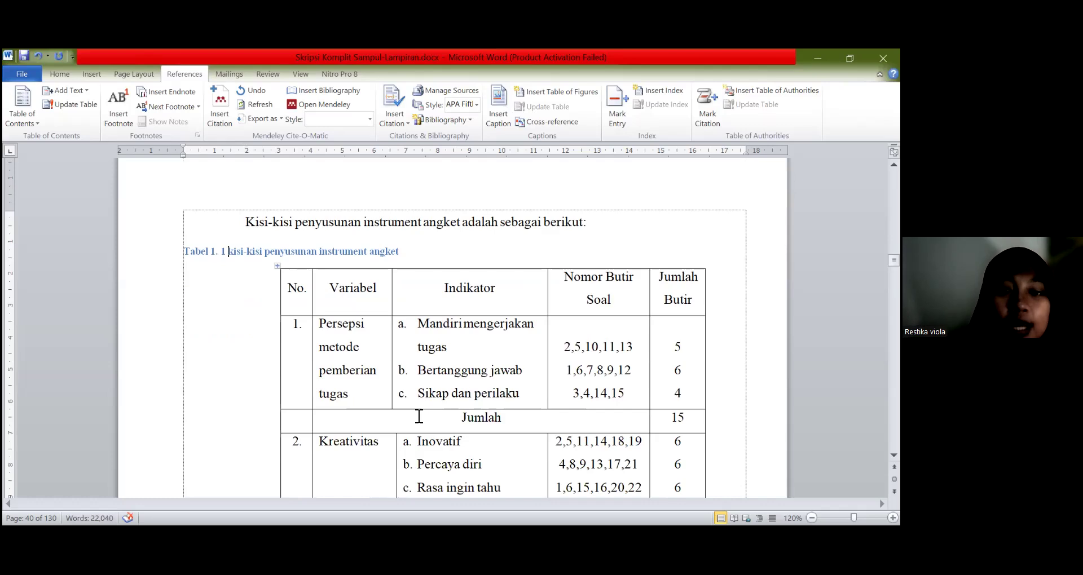
scroll(419, 416, down, 3)
scroll(419, 416, down, 3)
scroll(419, 416, down, 15)
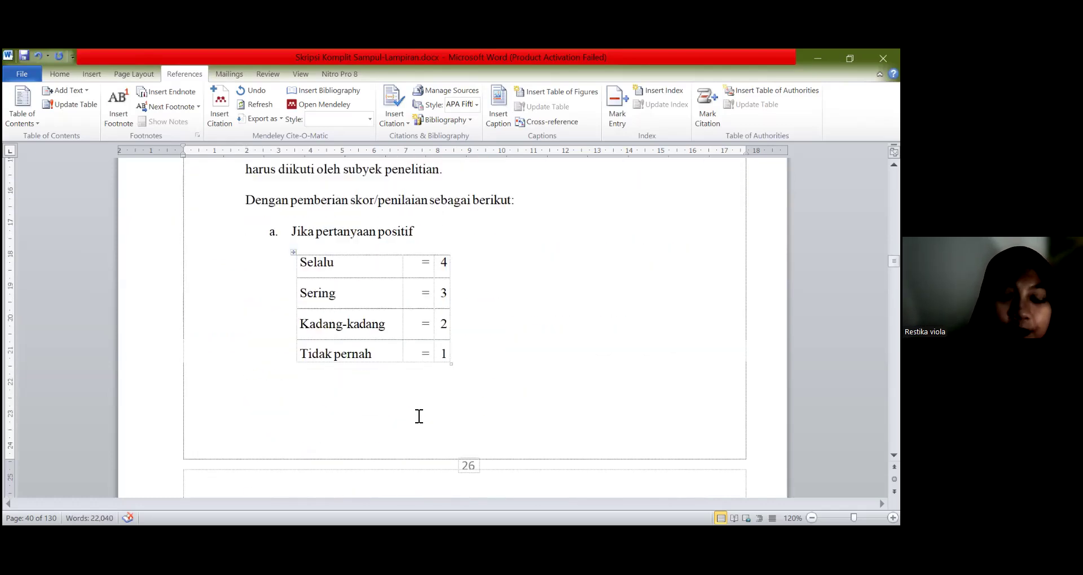
scroll(419, 416, down, 10)
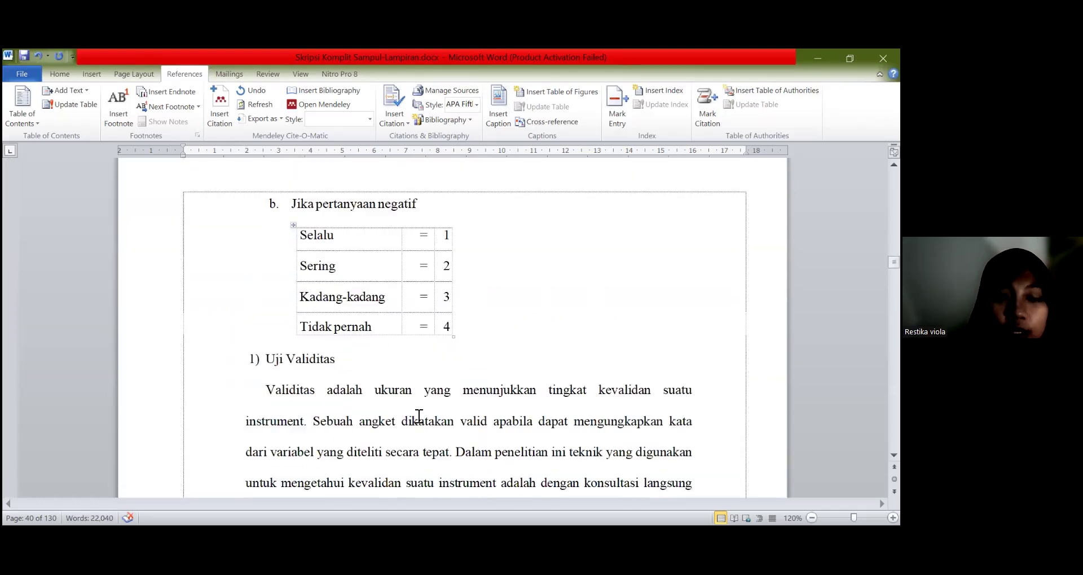
scroll(419, 416, down, 6)
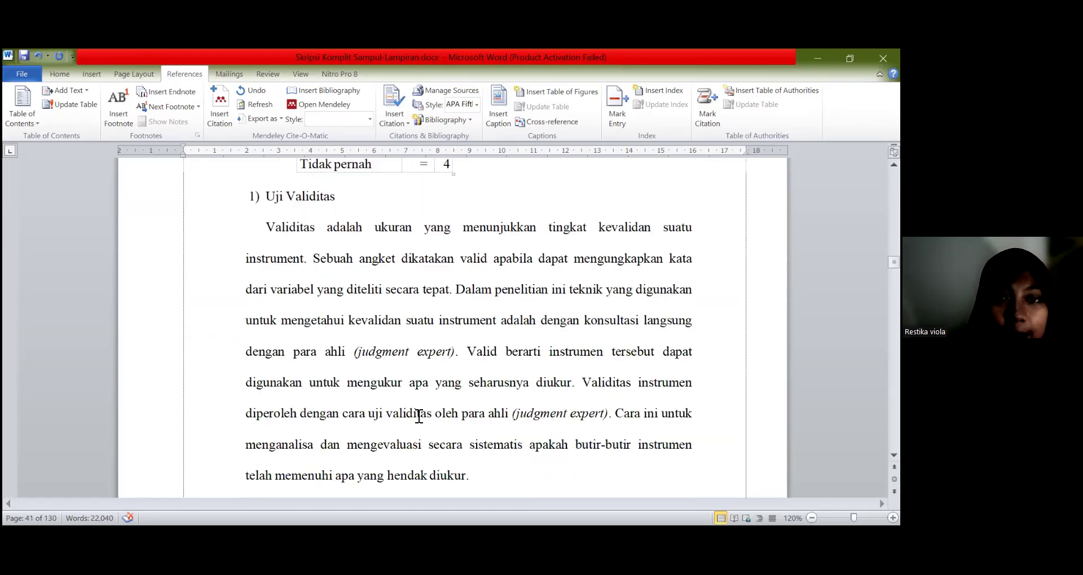
scroll(419, 416, down, 4)
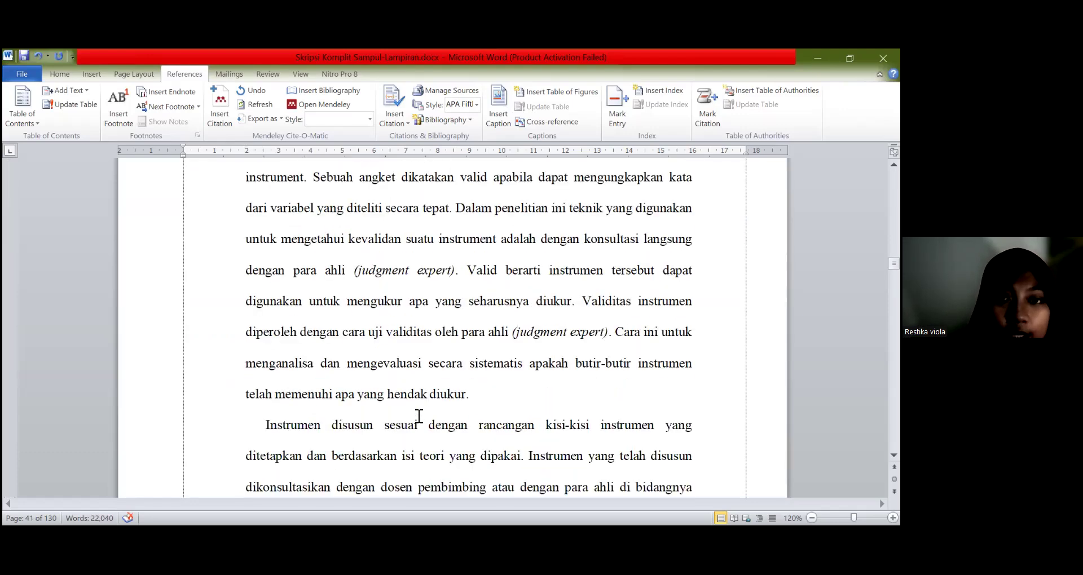
scroll(419, 417, up, 13)
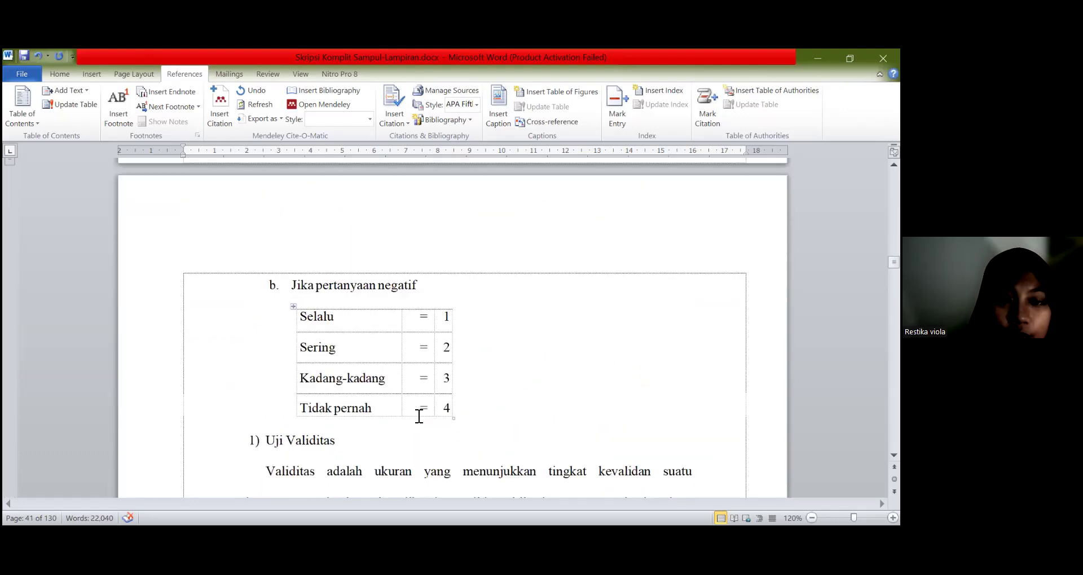
Step: Replace the manually typed "Tabel 2." before "Kriteria Presentase Pencapaian" with an automatically numbered caption using the label "Tabel 1."
scroll(419, 416, down, 20)
scroll(419, 416, down, 20)
scroll(419, 416, down, 20)
scroll(419, 416, down, 20)
middle_click(418, 417)
scroll(417, 416, down, 3)
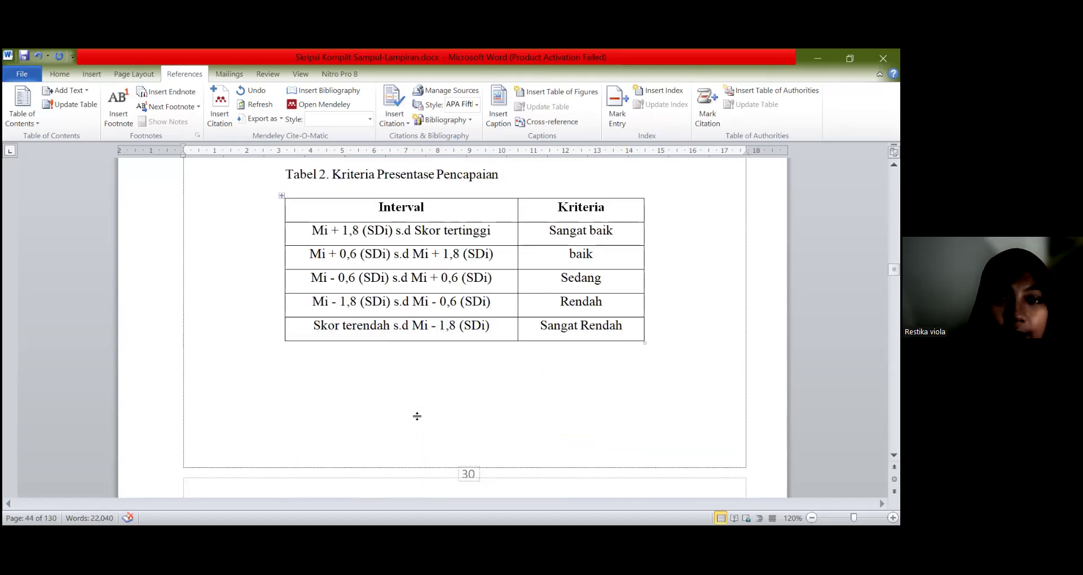
click(324, 319)
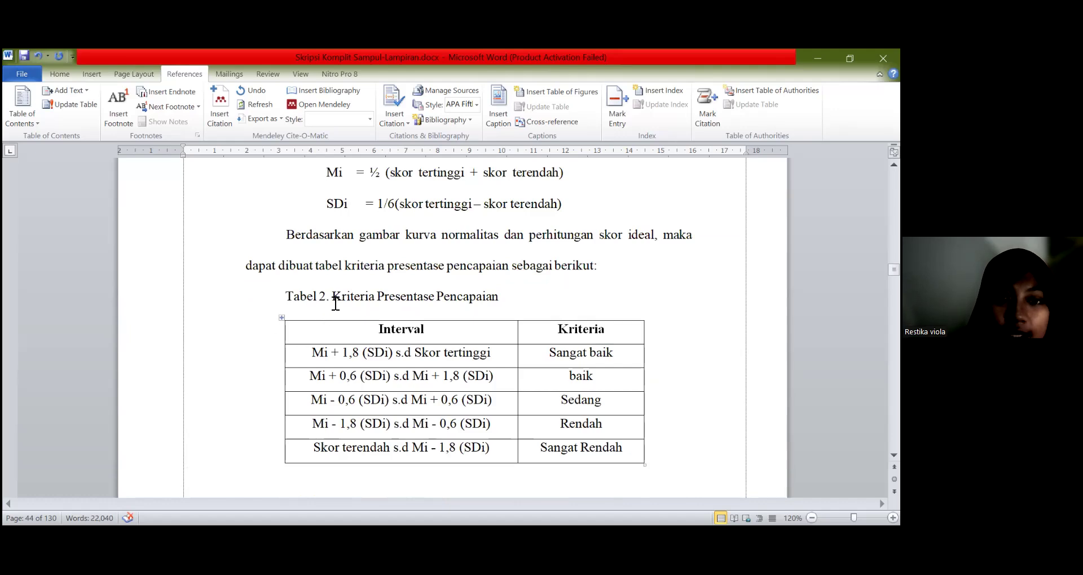
shift+click(290, 297)
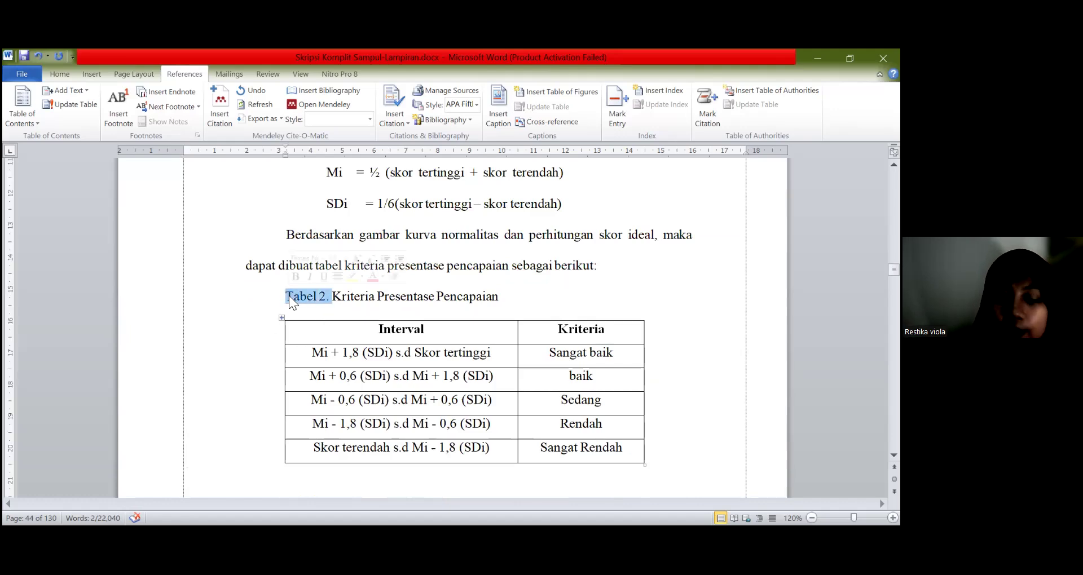
key(Delete)
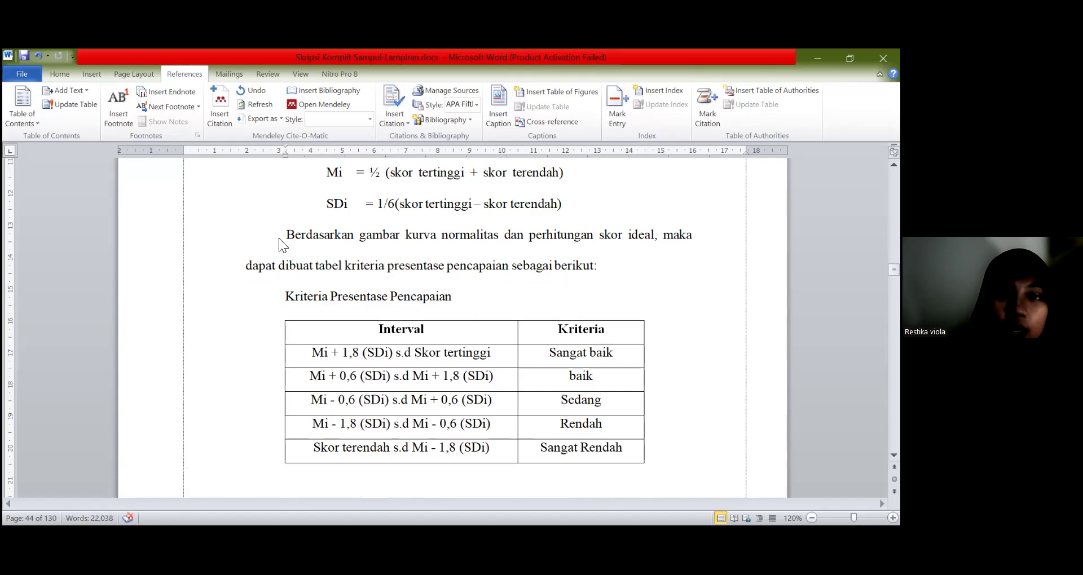
click(495, 129)
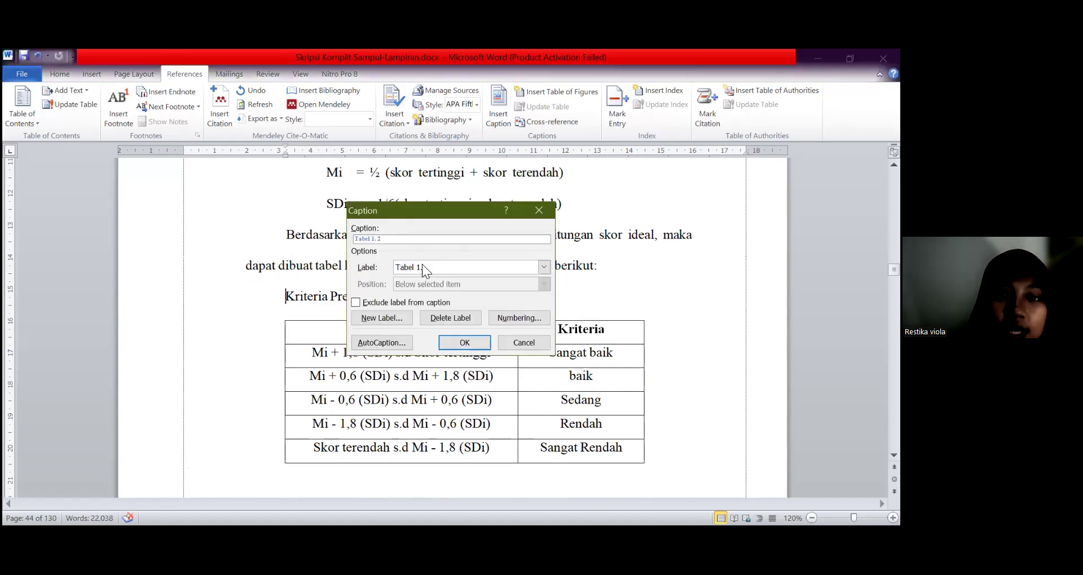
click(367, 241)
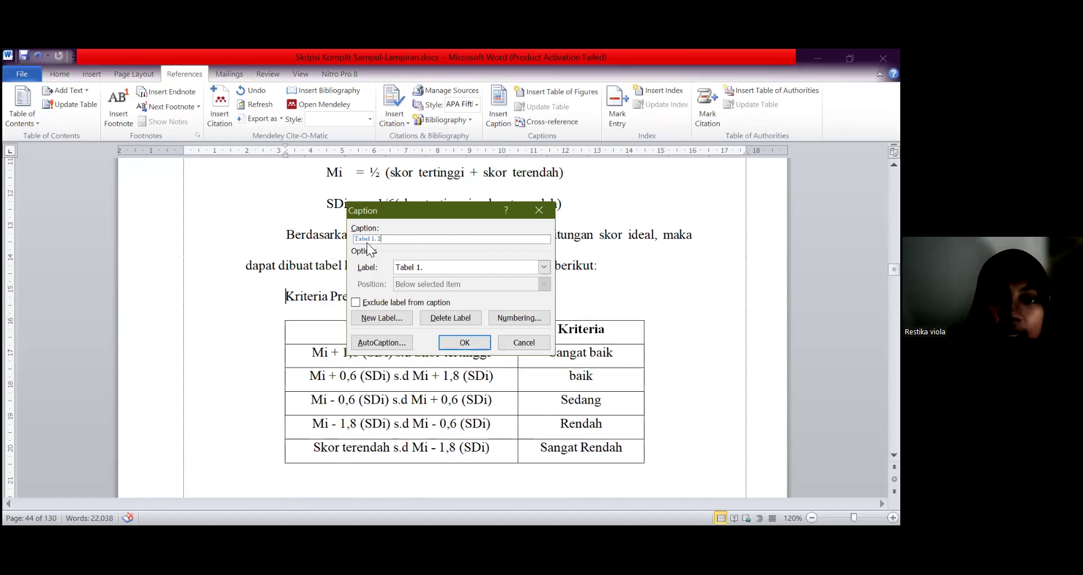
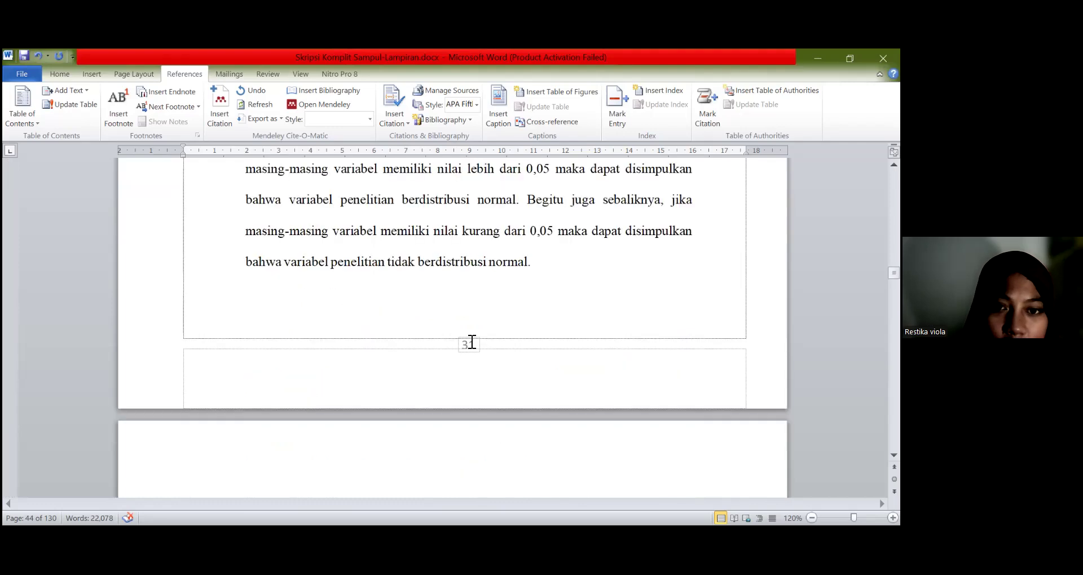
Step: Replace the manually typed "Gambar 4." before "Histogram bukti keberaadaan tugas" in BAB IV with an automatically numbered caption using the label "Gambar 1."
scroll(472, 342, down, 10)
scroll(472, 341, down, 8)
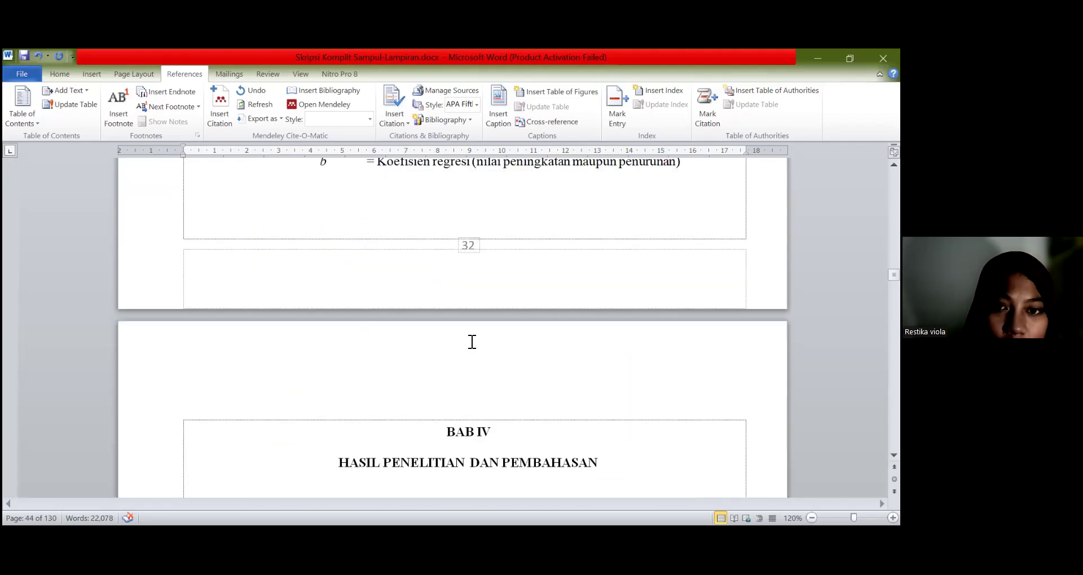
scroll(472, 342, down, 4)
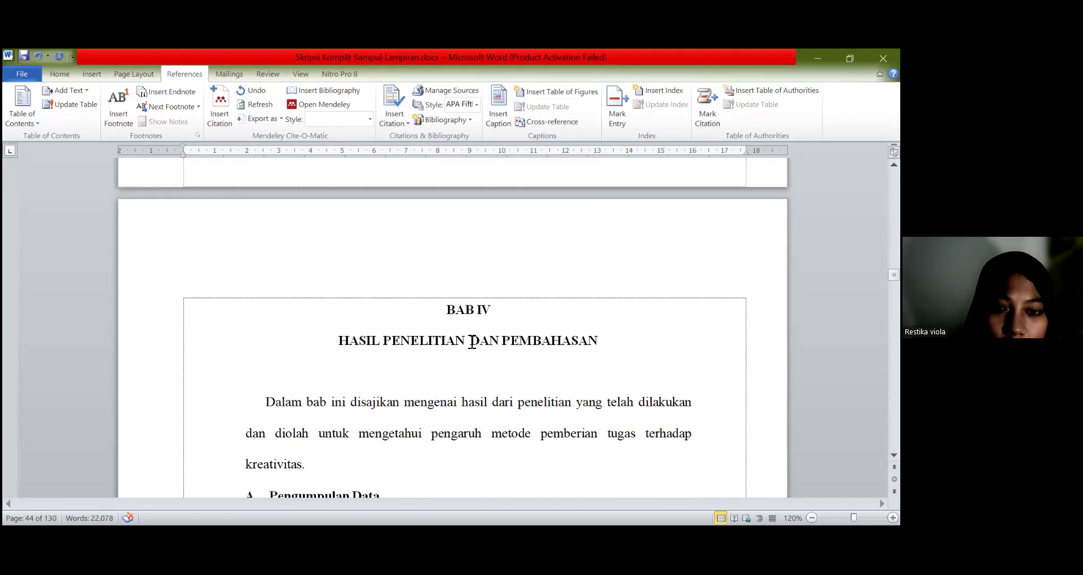
scroll(472, 341, down, 20)
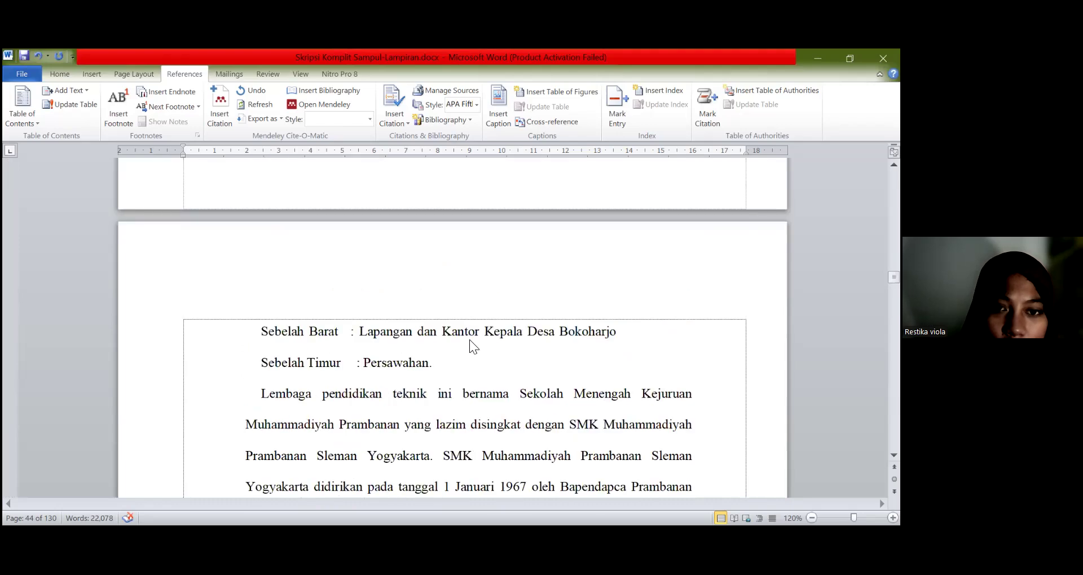
scroll(472, 342, down, 20)
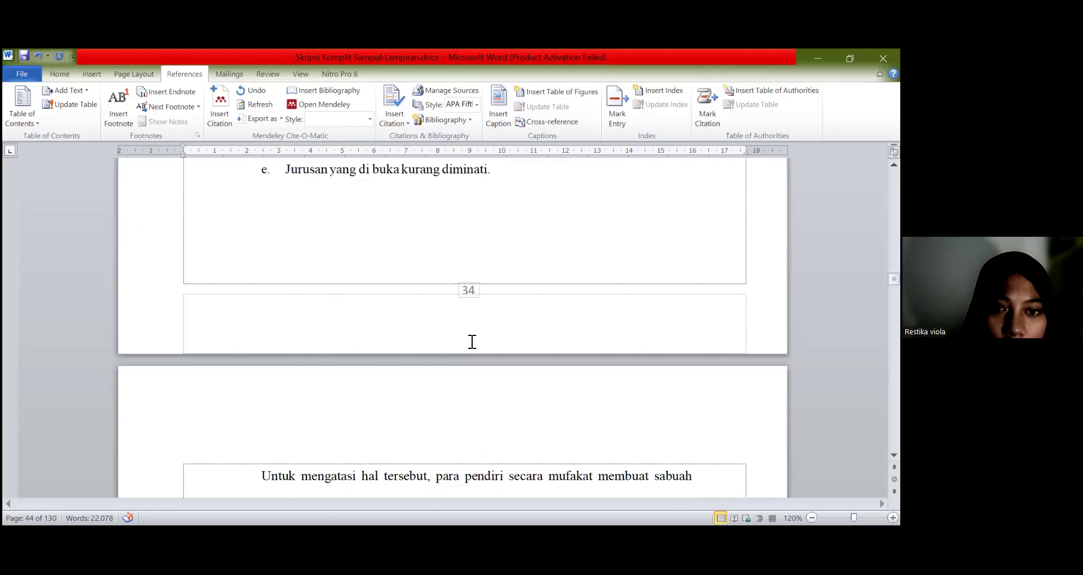
scroll(472, 342, down, 20)
scroll(473, 342, down, 20)
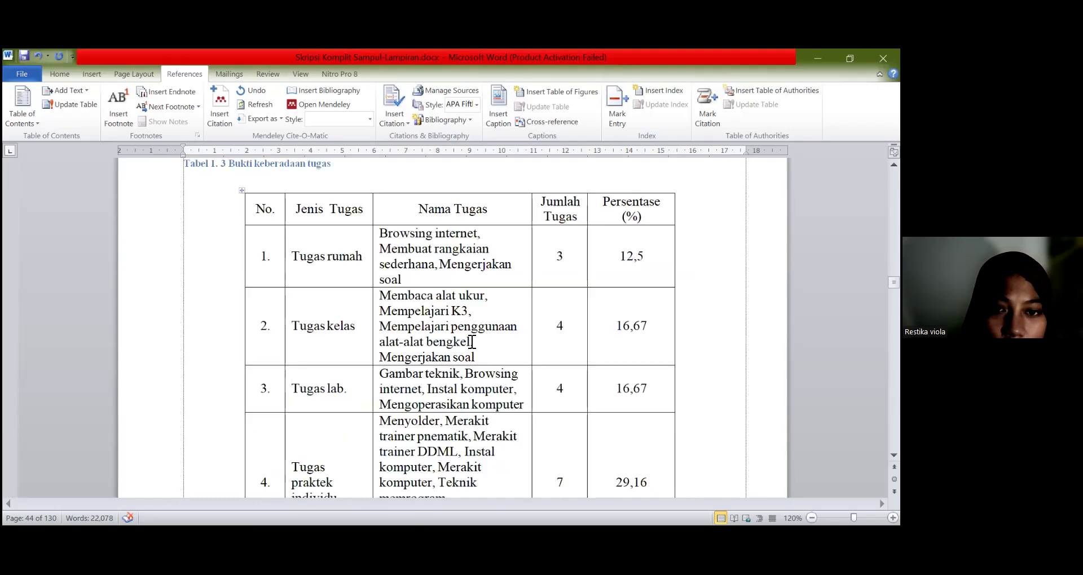
scroll(471, 342, down, 20)
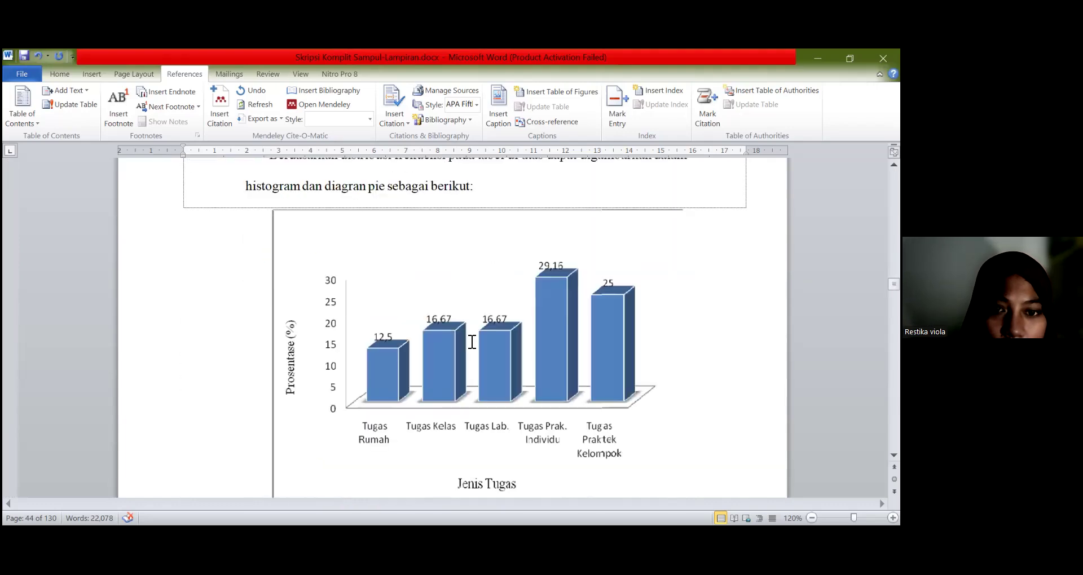
scroll(339, 339, down, 8)
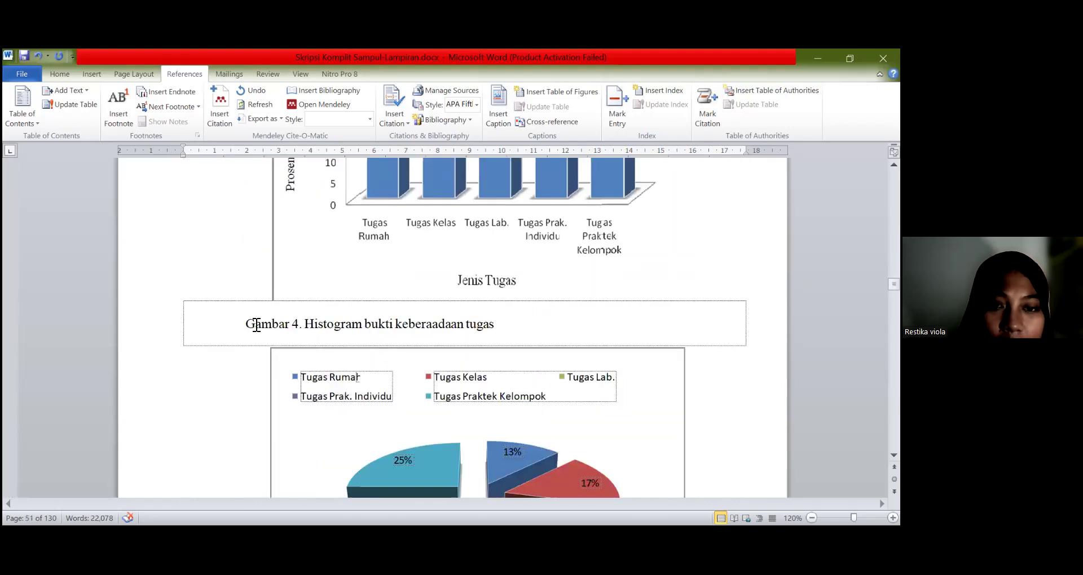
drag(305, 324, 248, 324)
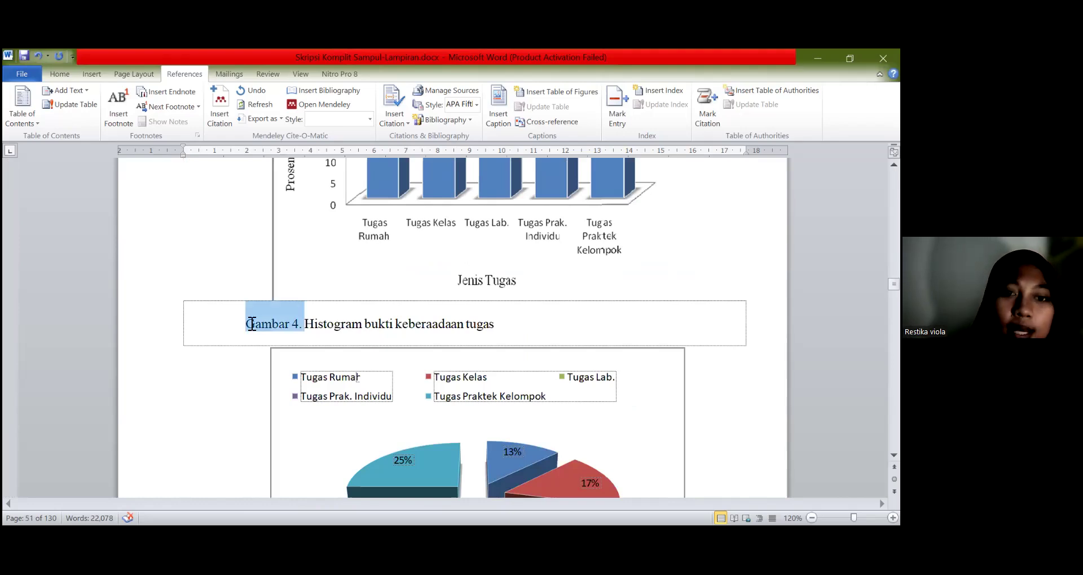
key(Delete)
click(508, 113)
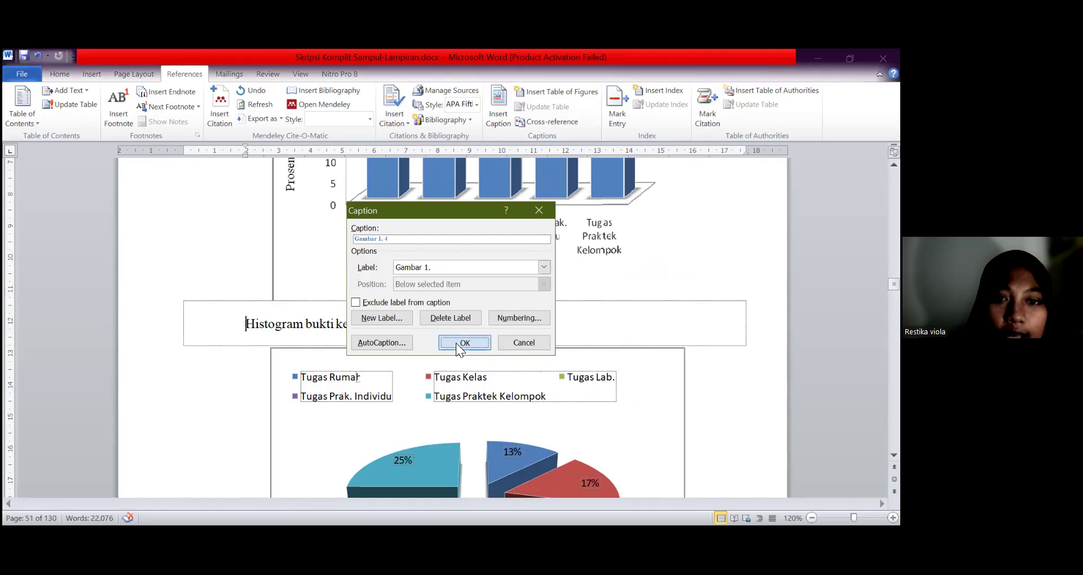
click(463, 343)
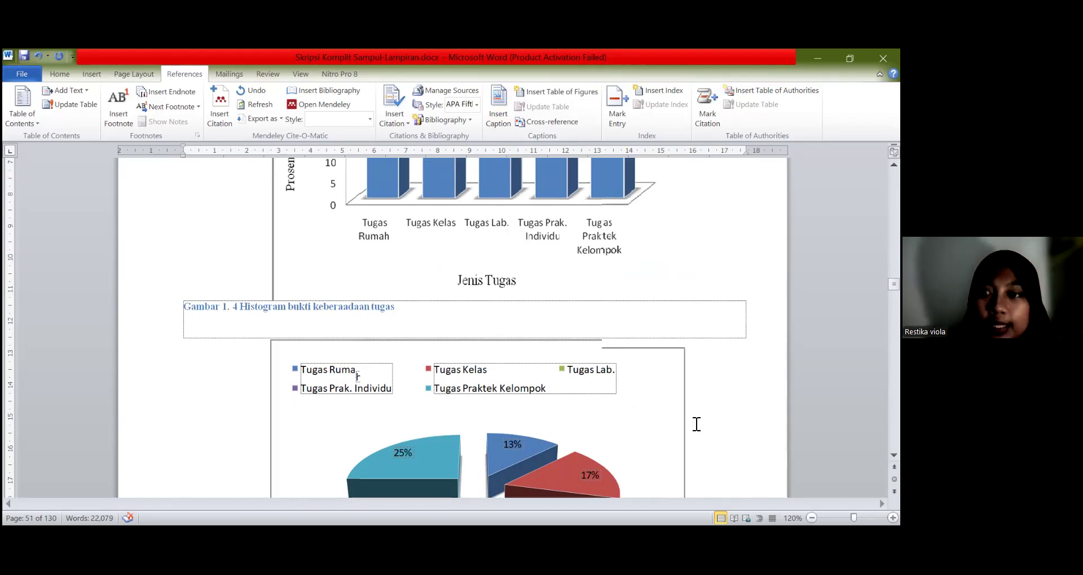
Step: Review the thesis front matter from the title page through the approval pages to the start of DAFTAR ISI
key(Up)
key(Up)
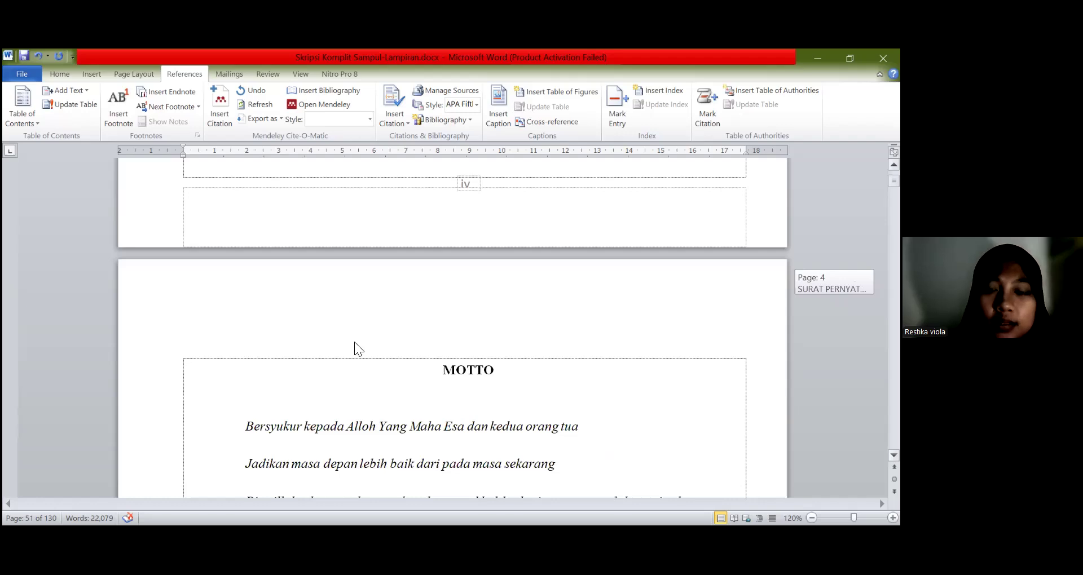
scroll(356, 344, up, 5)
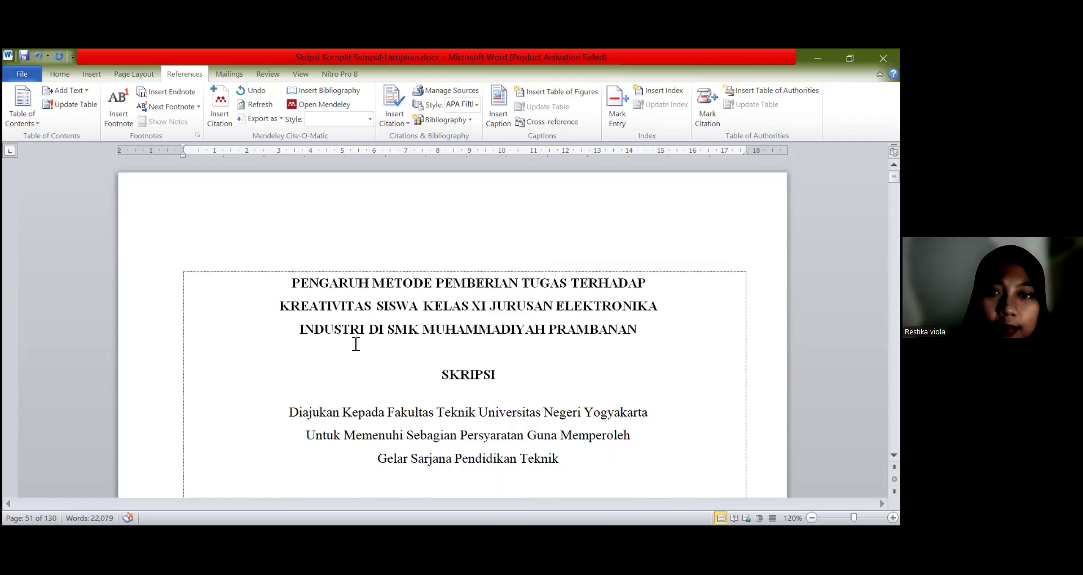
scroll(355, 346, down, 10)
scroll(355, 344, up, 10)
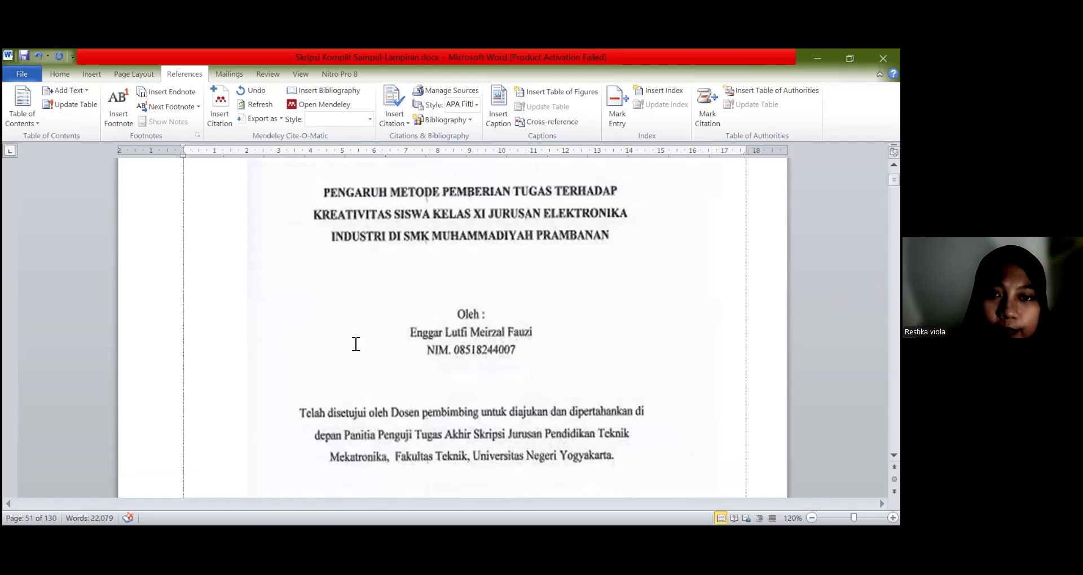
scroll(356, 344, down, 15)
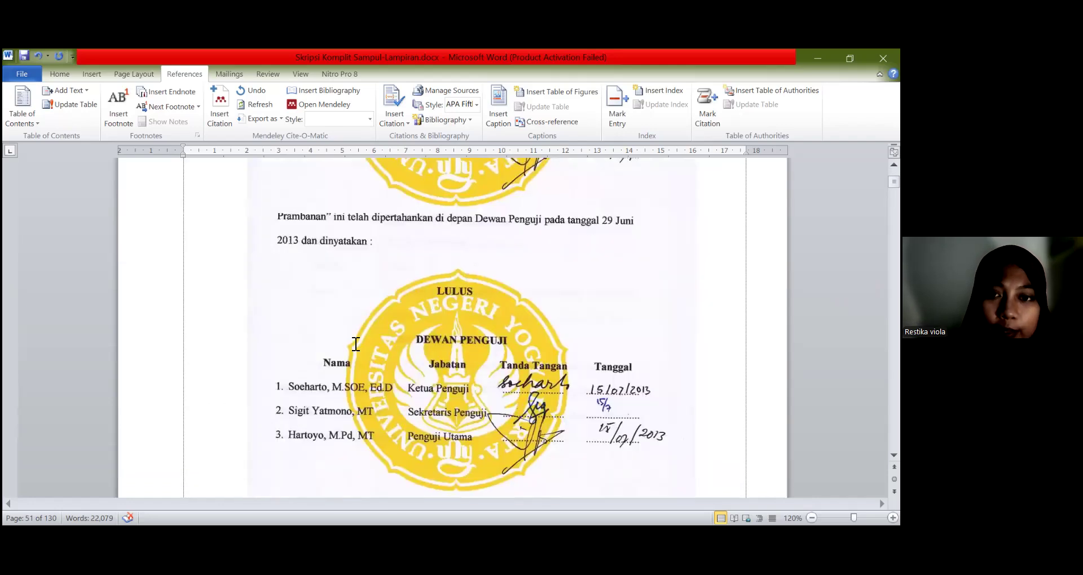
scroll(356, 344, down, 5)
scroll(354, 344, down, 3)
scroll(354, 343, down, 2)
scroll(355, 344, down, 10)
scroll(355, 344, down, 4)
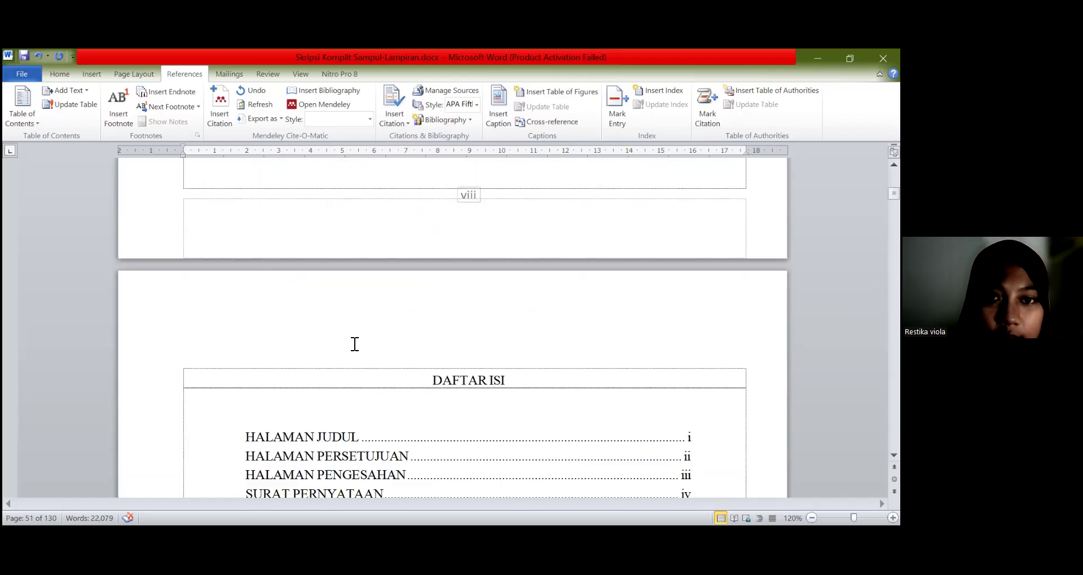
Step: Insert an automatic table of figures on the page under the DAFTAR GAMBAR heading, using the caption label "Gambar 1."
scroll(354, 344, down, 4)
scroll(355, 344, down, 20)
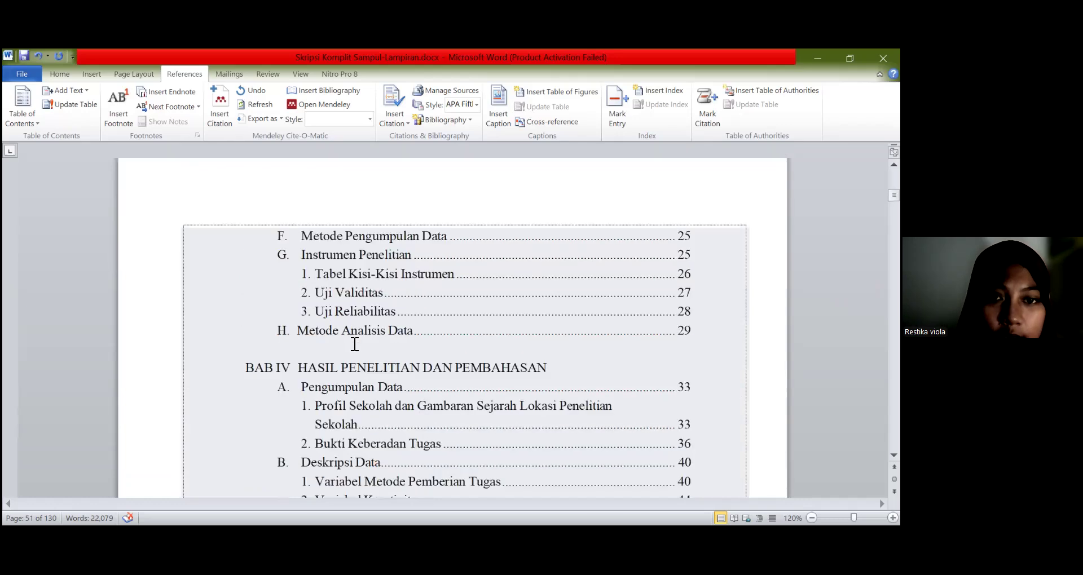
scroll(355, 344, down, 5)
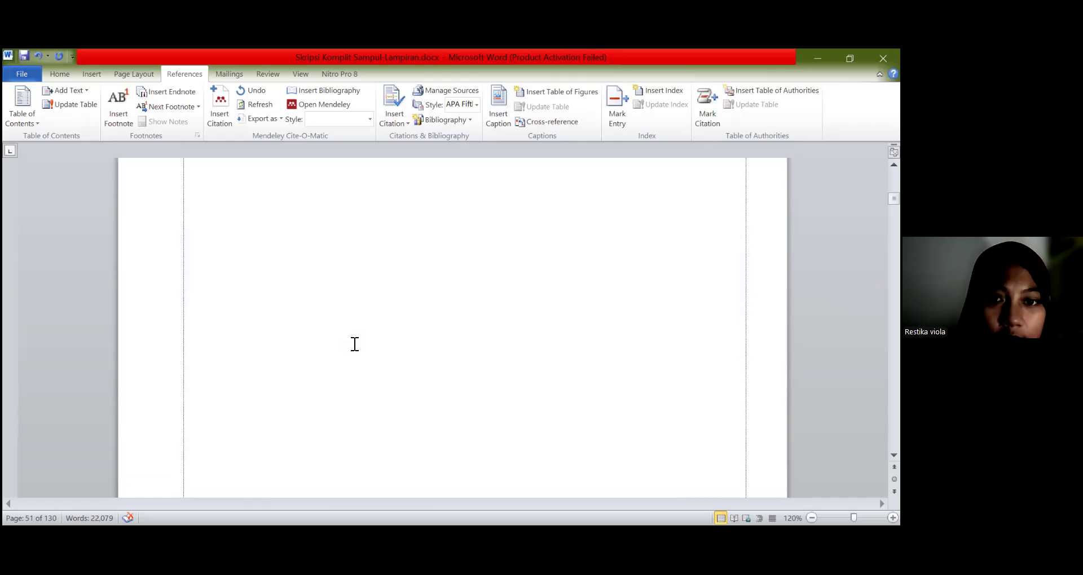
scroll(353, 343, down, 12)
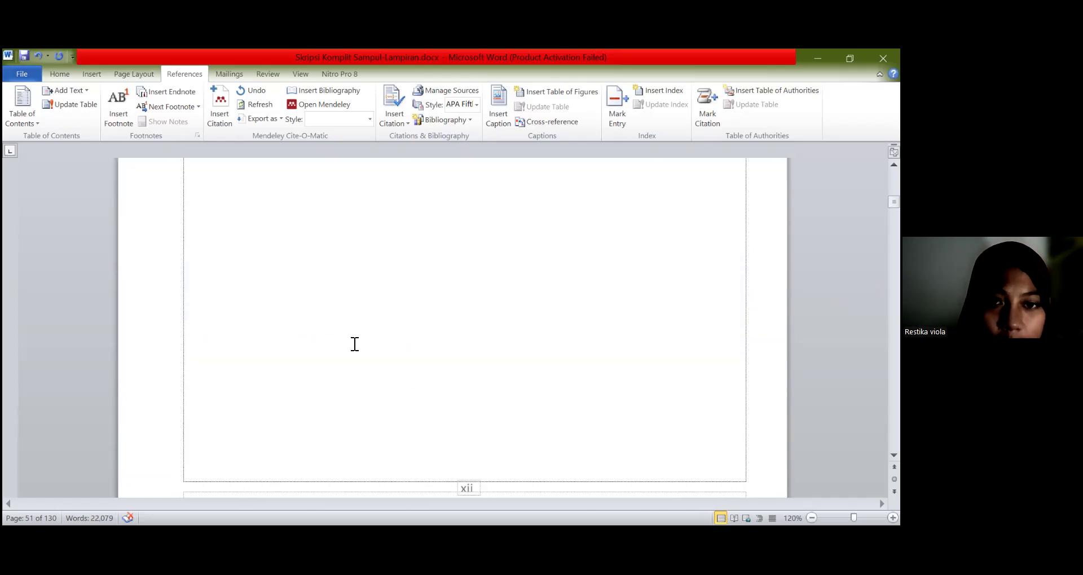
scroll(177, 364, down, 6)
click(203, 357)
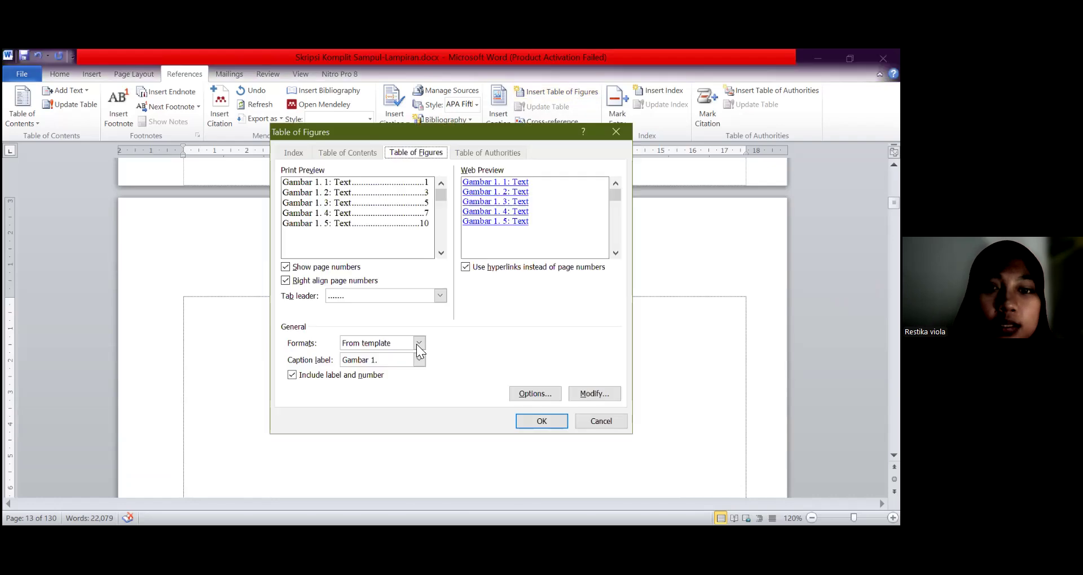
click(420, 364)
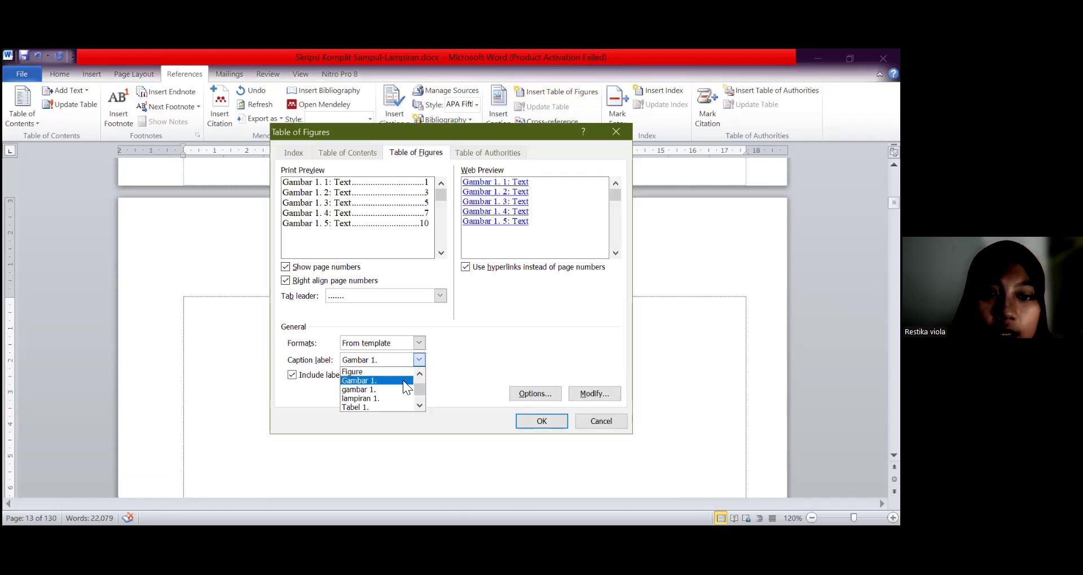
click(376, 381)
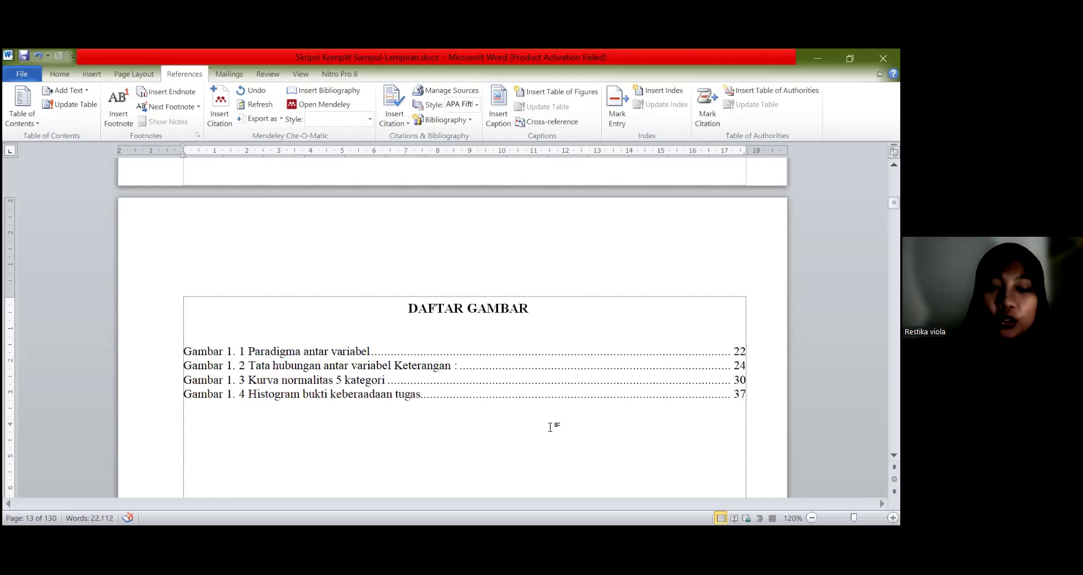
scroll(548, 431, up, 5)
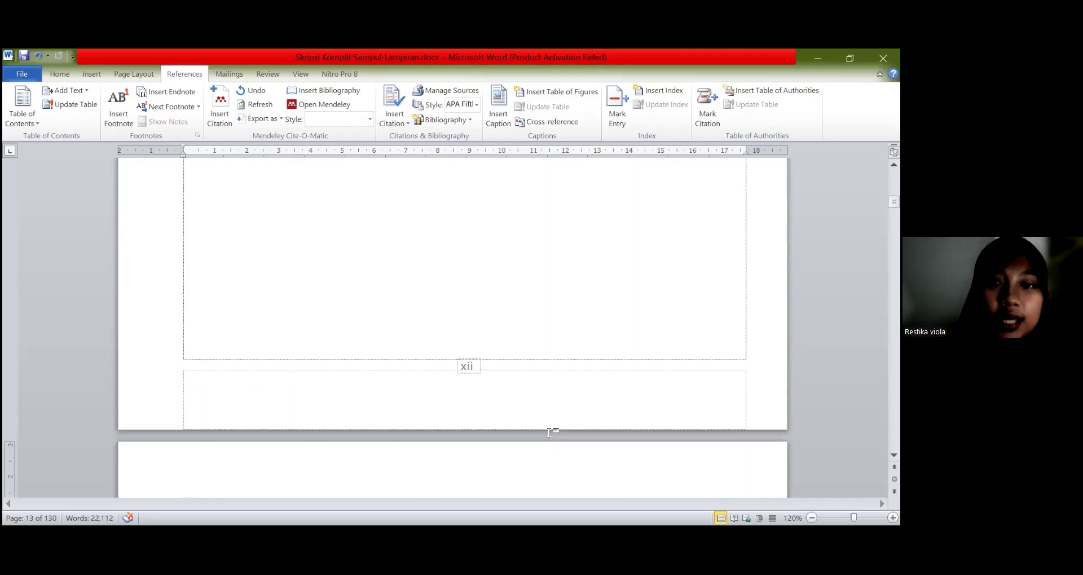
Step: Place the text cursor on the empty line under the DAFTAR LAMPIRAN heading
scroll(548, 433, up, 10)
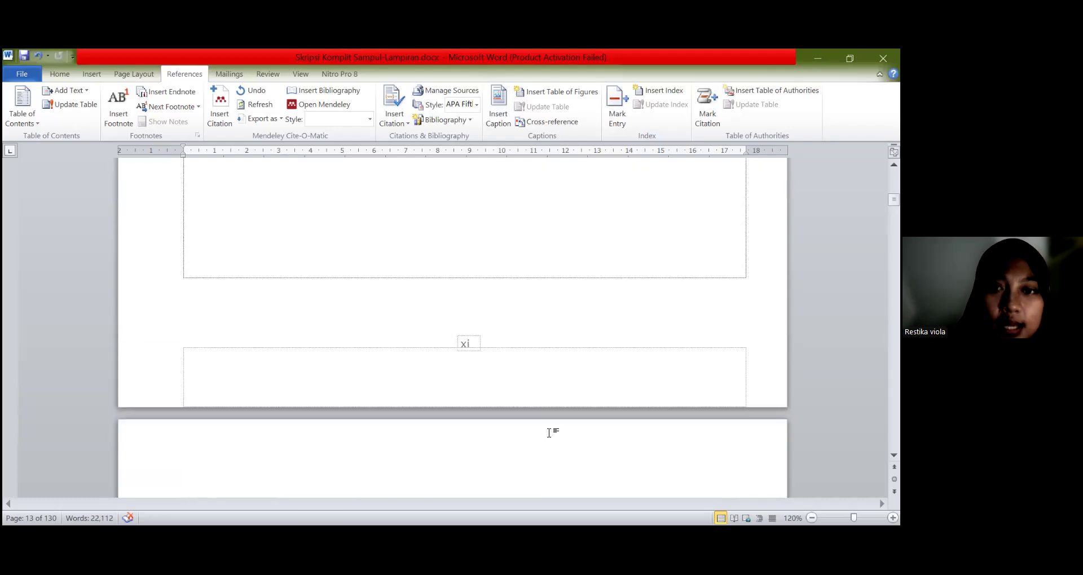
scroll(548, 433, up, 6)
click(201, 354)
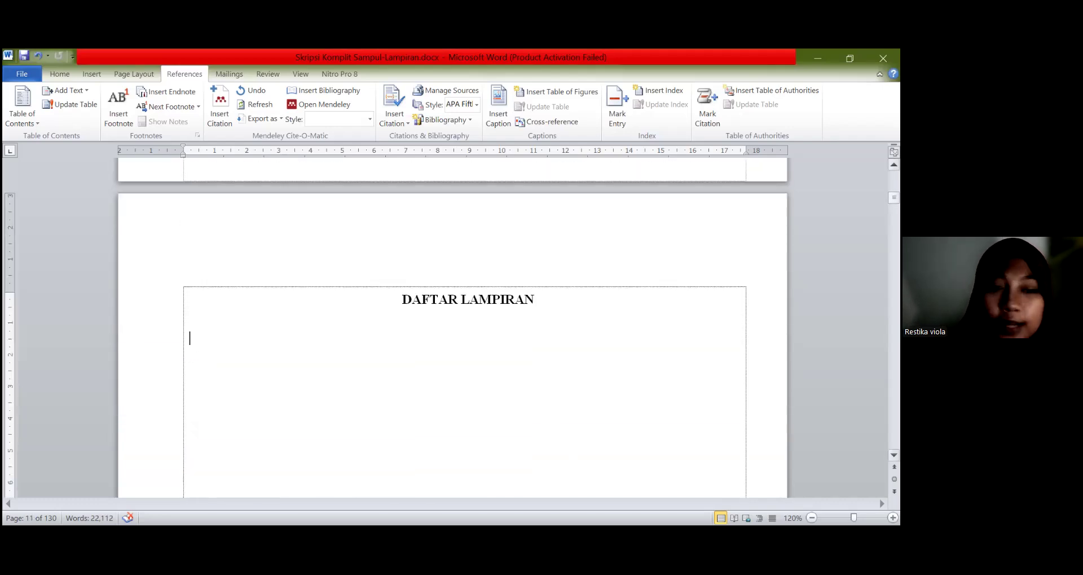
Step: Examine the thesis's closing appendices from the scanned research permit letter back through the questionnaire, its grid table and the validation letters
drag(894, 197, 894, 443)
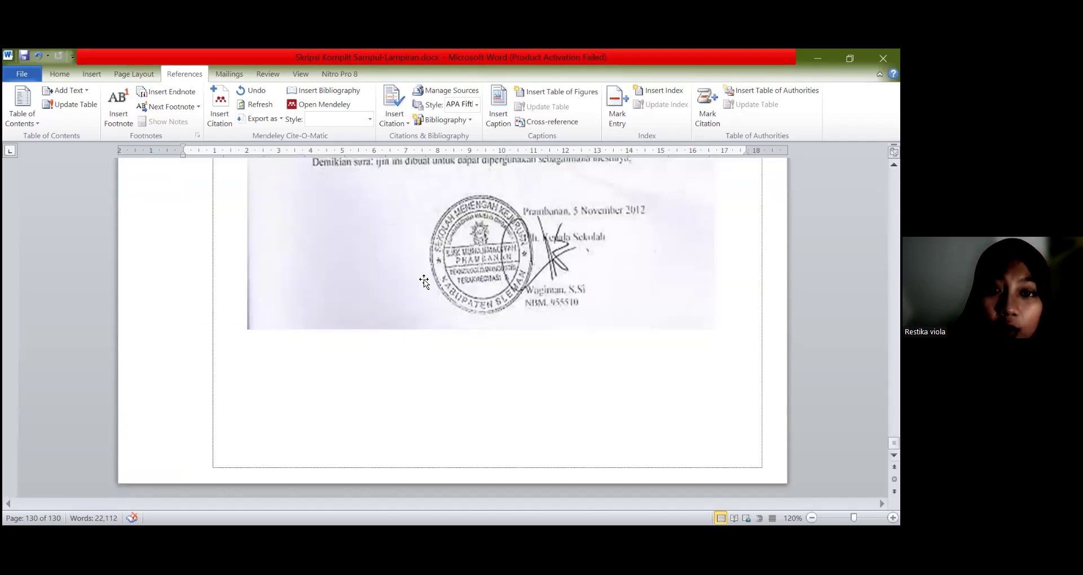
scroll(424, 280, up, 10)
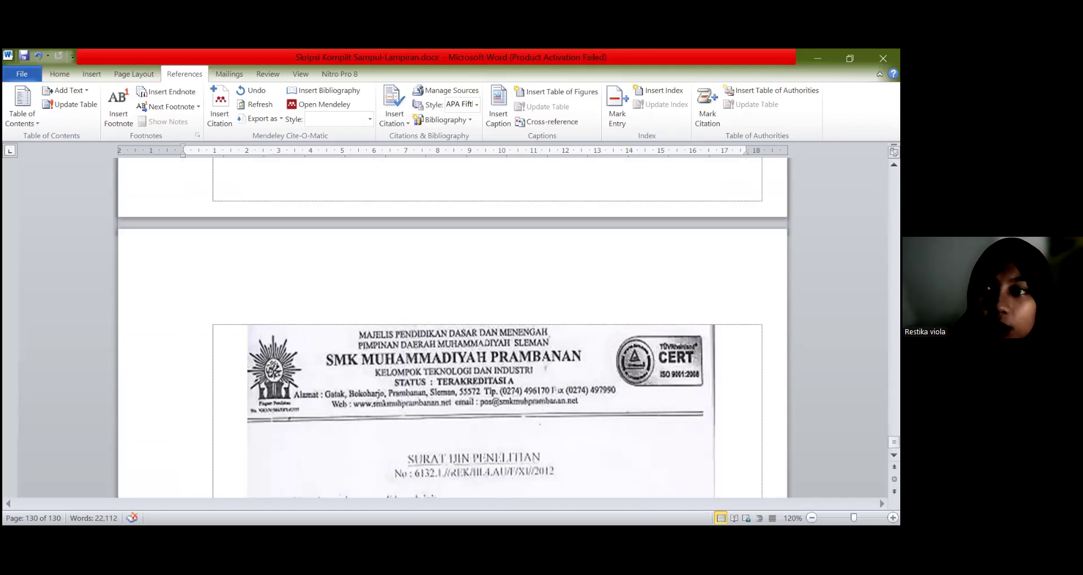
scroll(445, 327, up, 4)
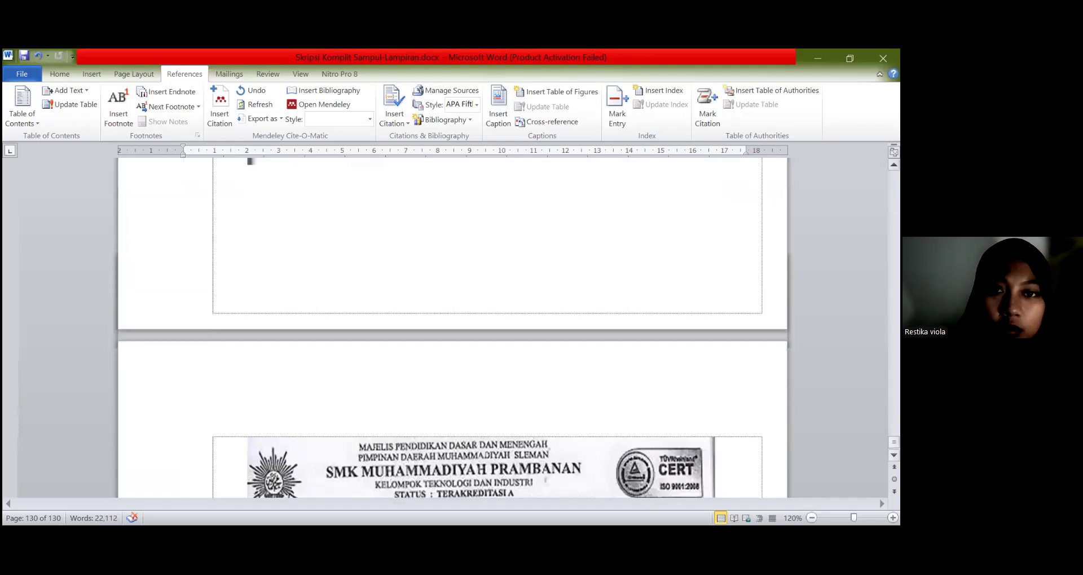
scroll(415, 268, down, 1)
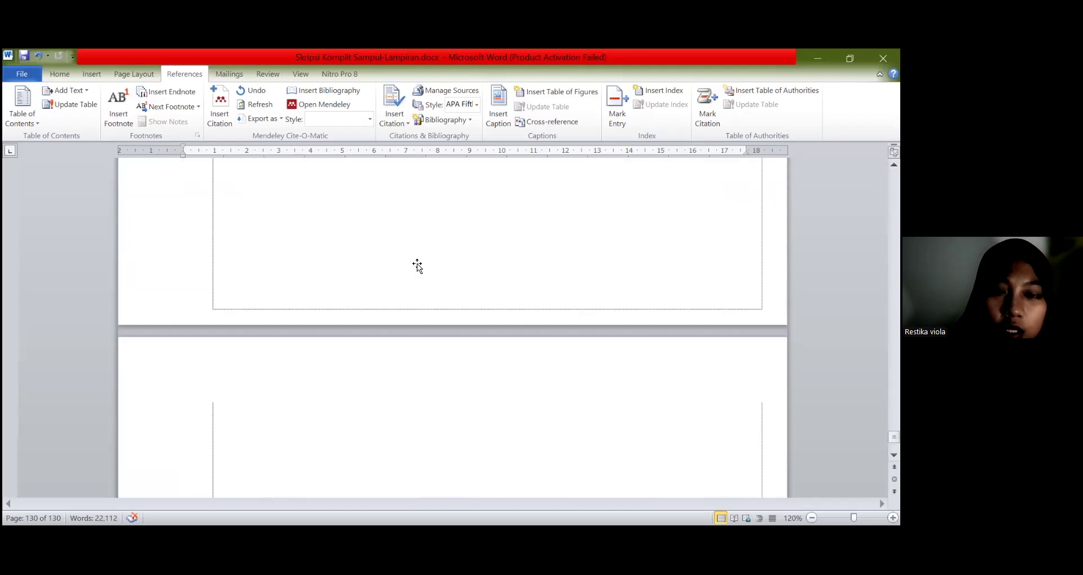
scroll(417, 266, down, 3)
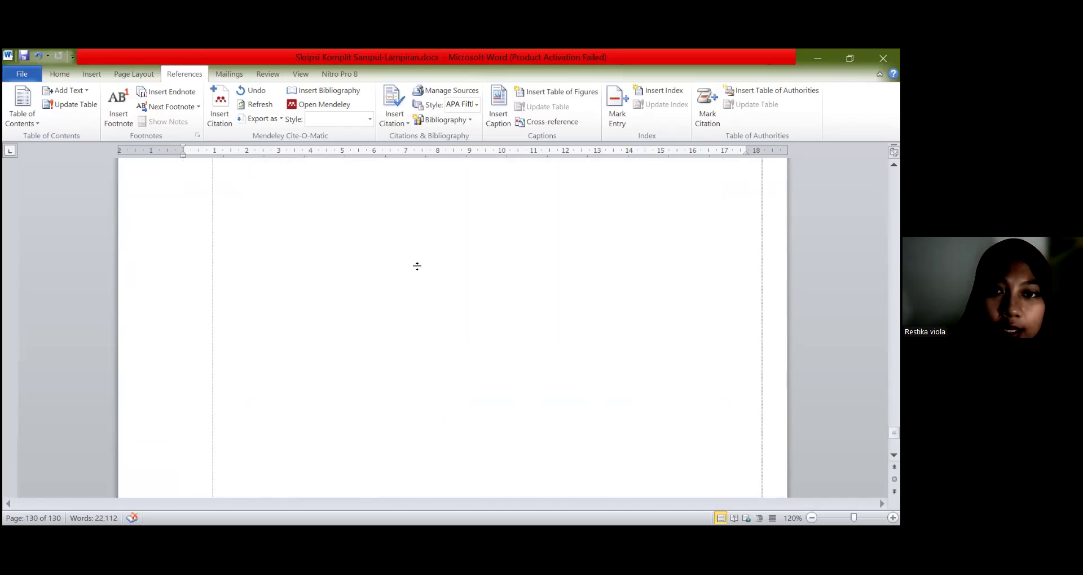
scroll(417, 267, up, 3)
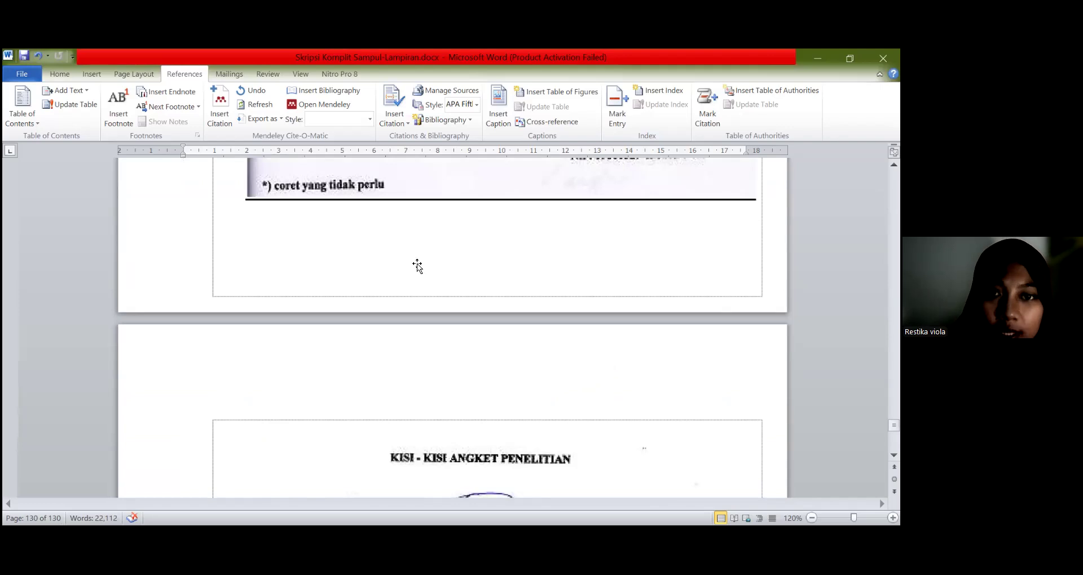
scroll(417, 266, up, 3)
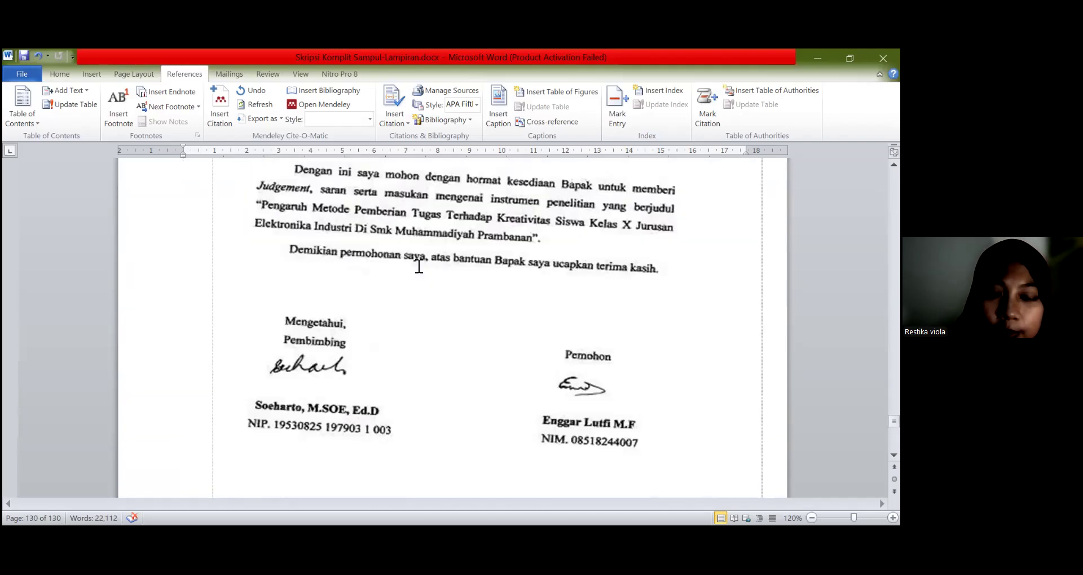
scroll(418, 266, up, 3)
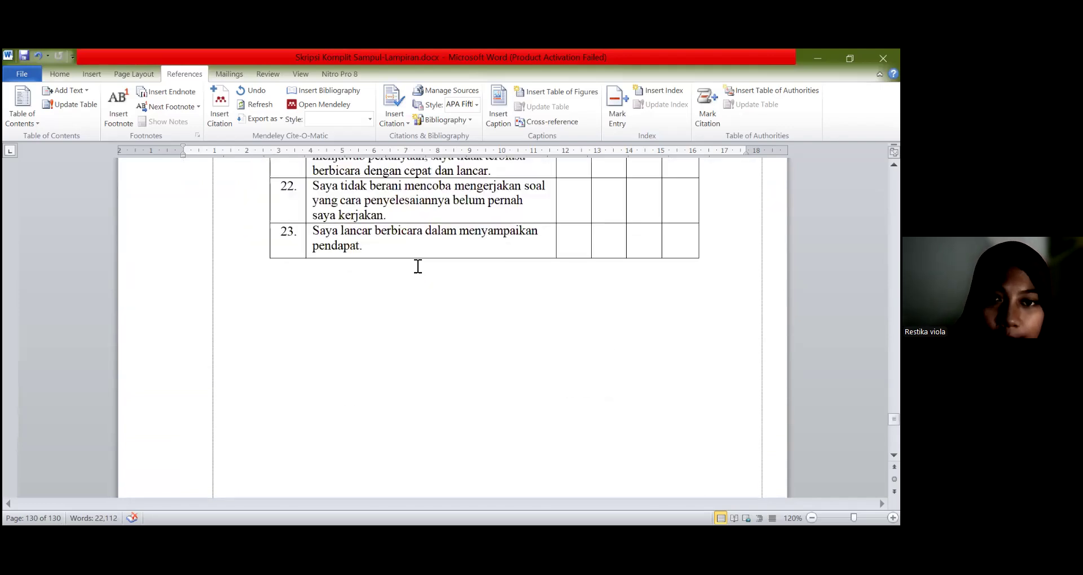
scroll(418, 267, up, 6)
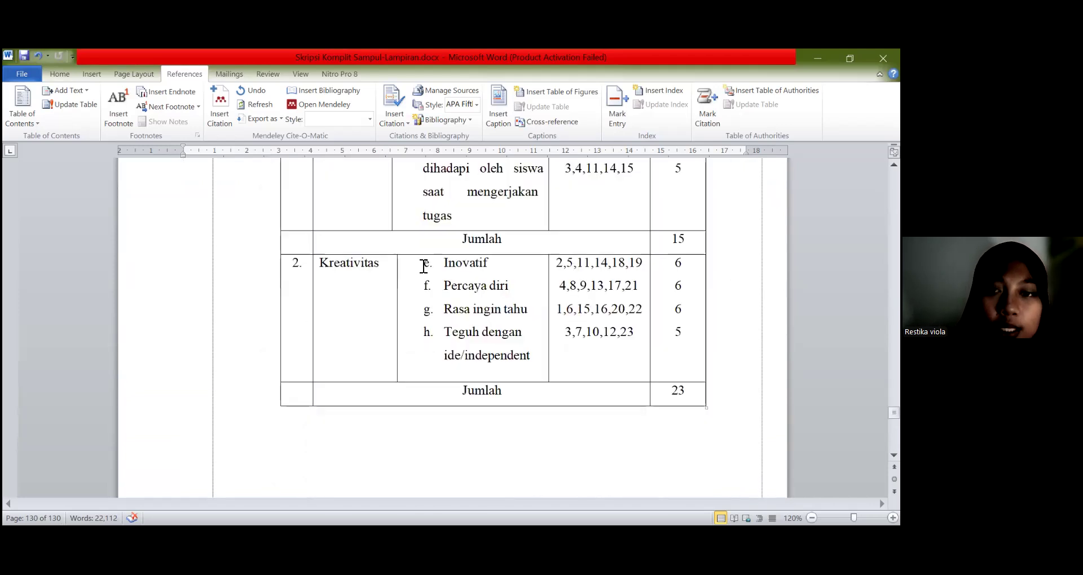
scroll(424, 266, up, 3)
scroll(416, 268, up, 3)
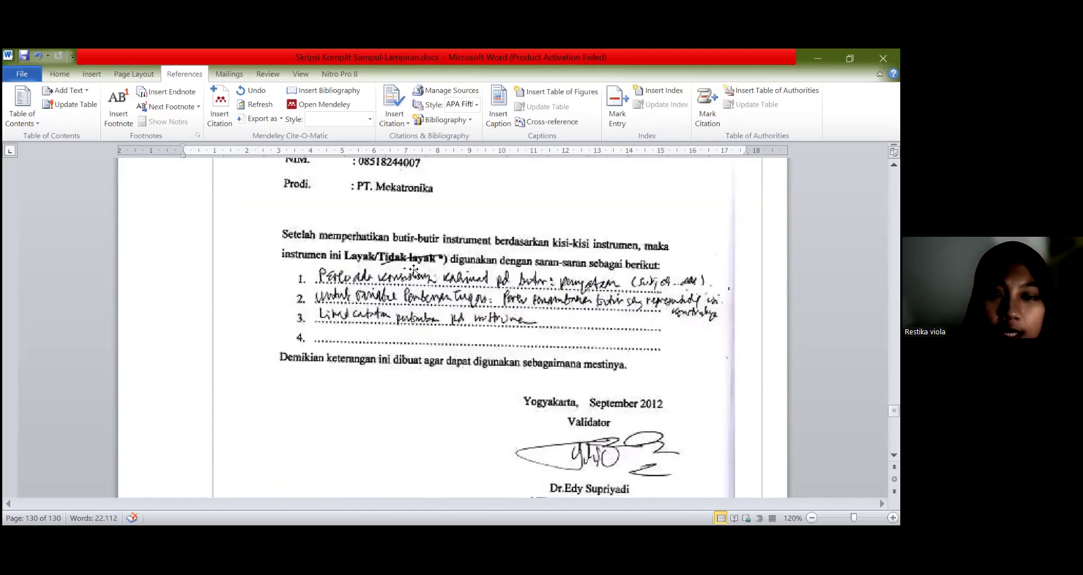
scroll(414, 270, up, 5)
scroll(415, 272, up, 8)
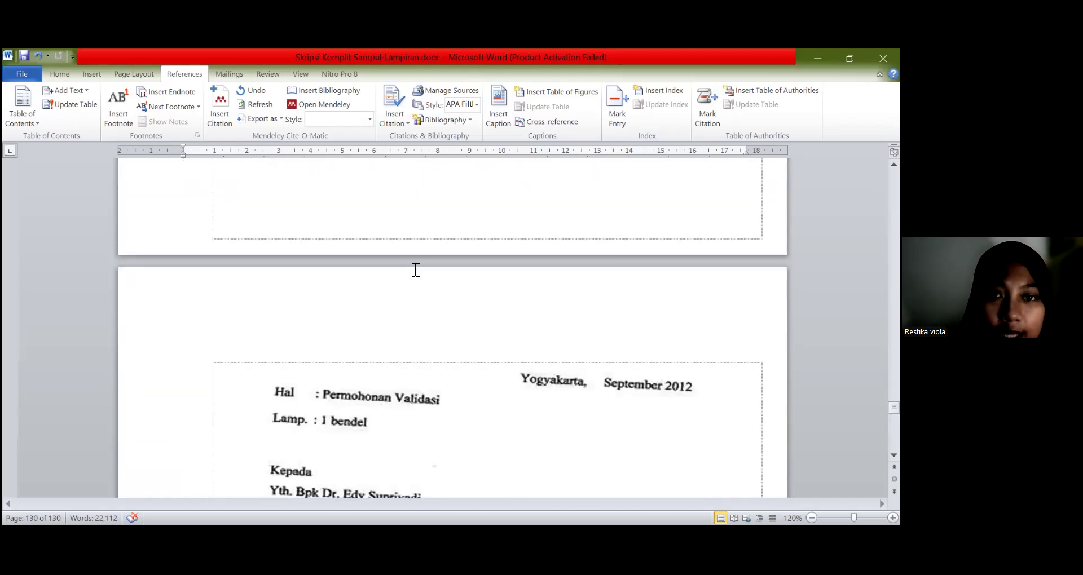
scroll(416, 269, down, 2)
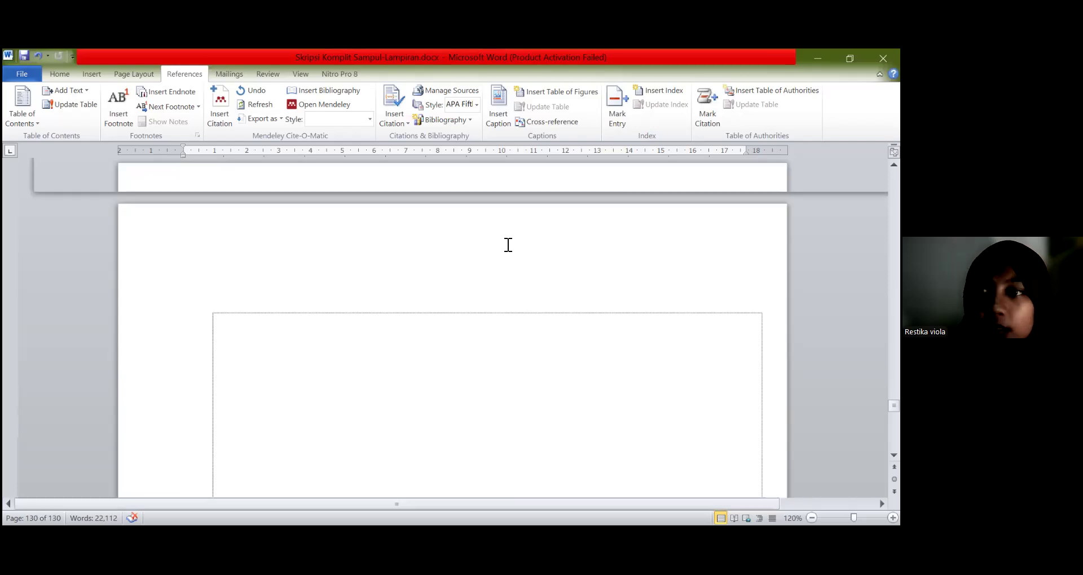
Step: Examine the landscape appendix tables of item calculations, from Item No. 23 back to Item No. 1
scroll(363, 310, up, 5)
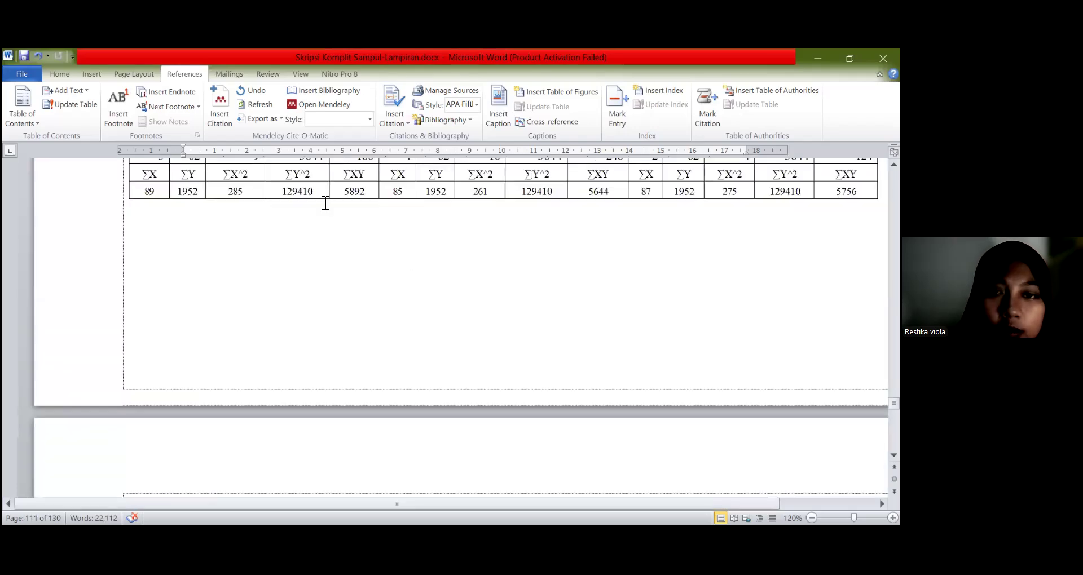
scroll(346, 289, up, 10)
scroll(346, 289, up, 2)
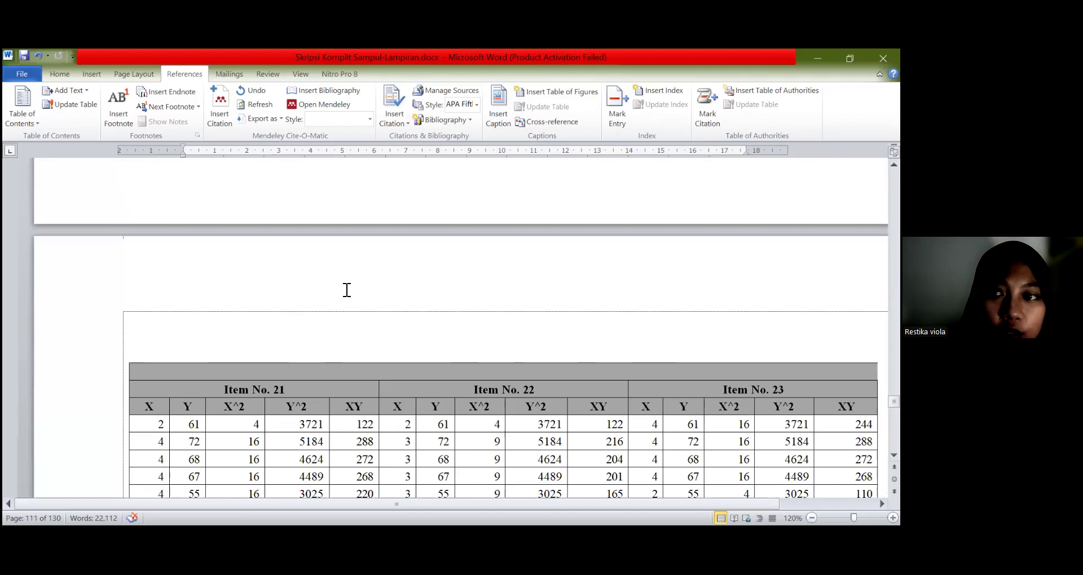
scroll(347, 290, down, 10)
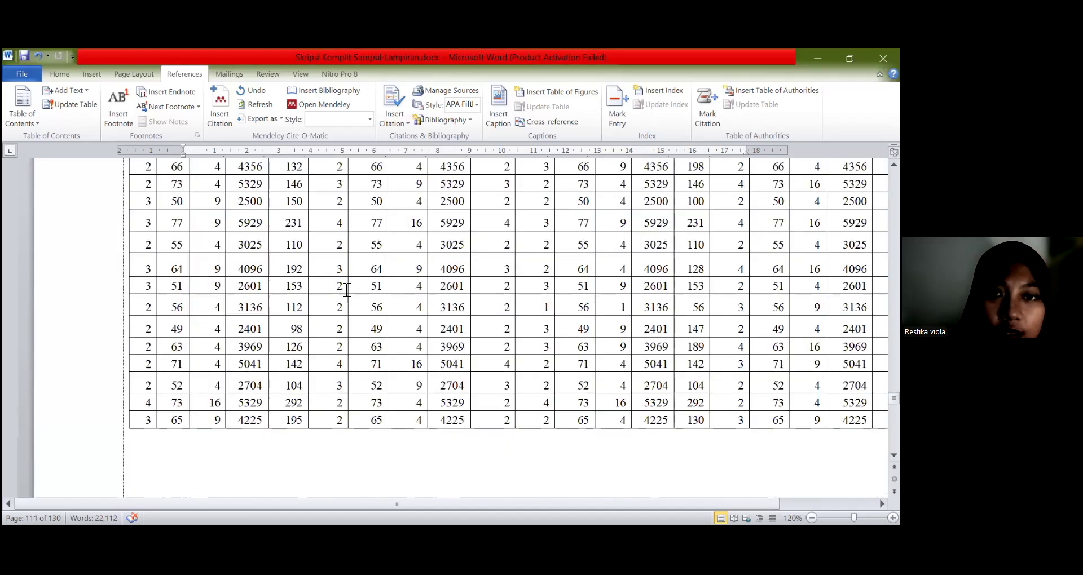
scroll(346, 290, up, 5)
scroll(346, 290, up, 5)
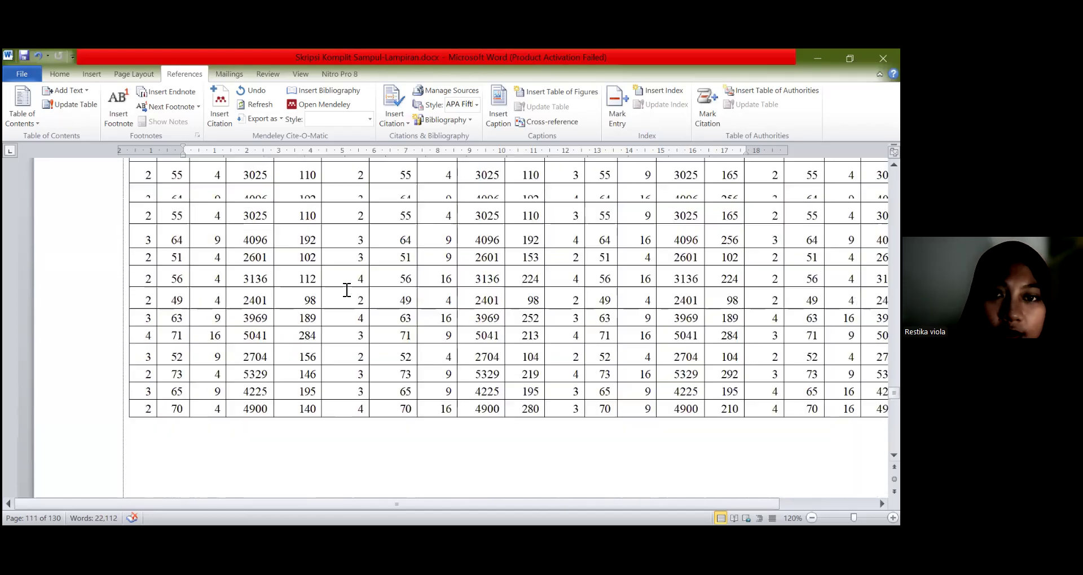
scroll(344, 298, down, 5)
scroll(345, 296, up, 5)
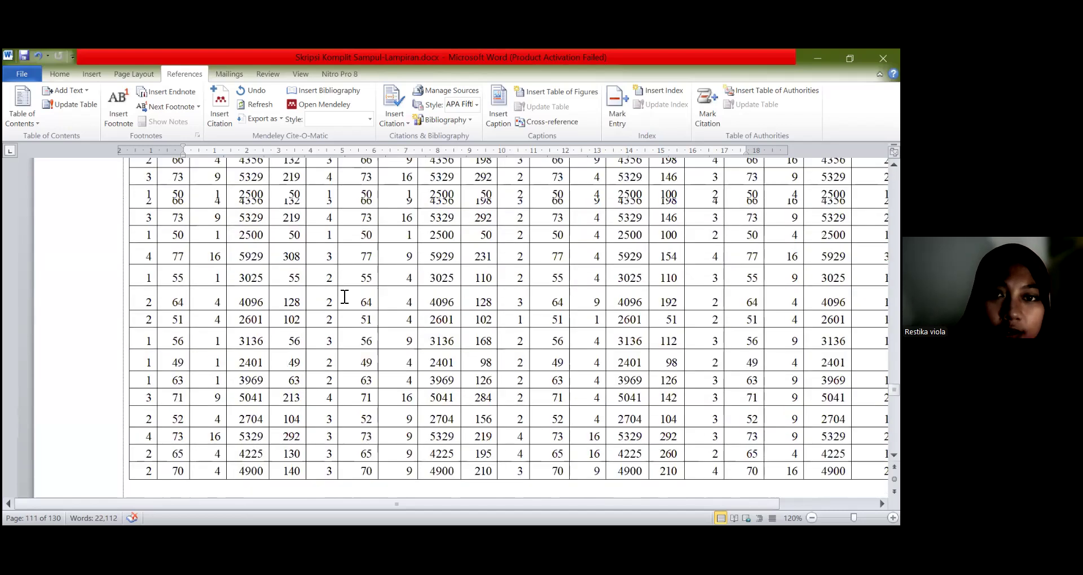
scroll(347, 296, down, 5)
scroll(341, 296, up, 10)
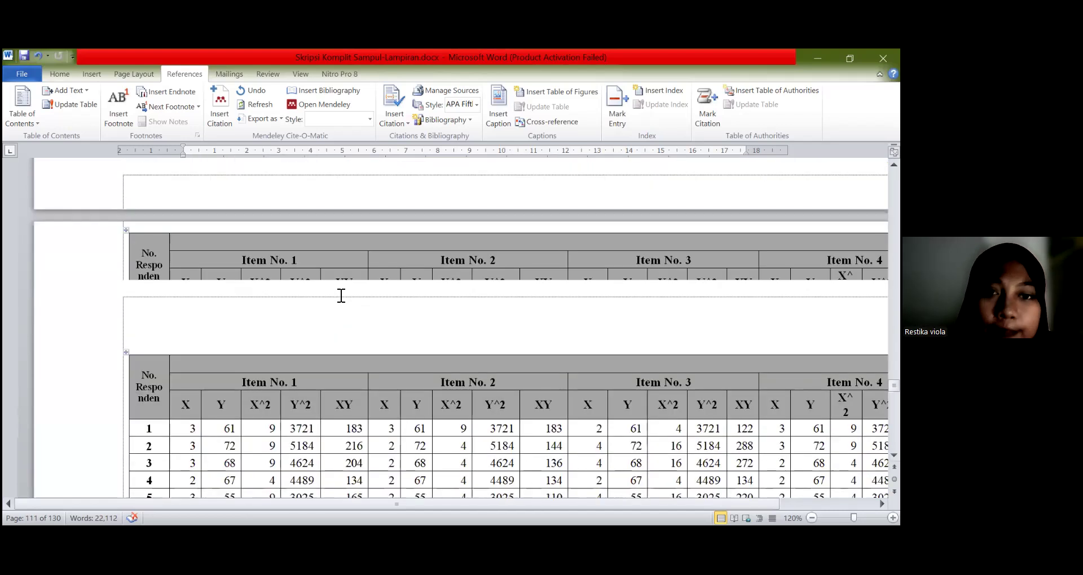
Step: Examine the portrait appendix tables of item calculations, from the last items back to the pages numbered 72 and 71
scroll(341, 295, down, 5)
scroll(342, 296, down, 5)
scroll(342, 295, down, 5)
scroll(361, 288, up, 10)
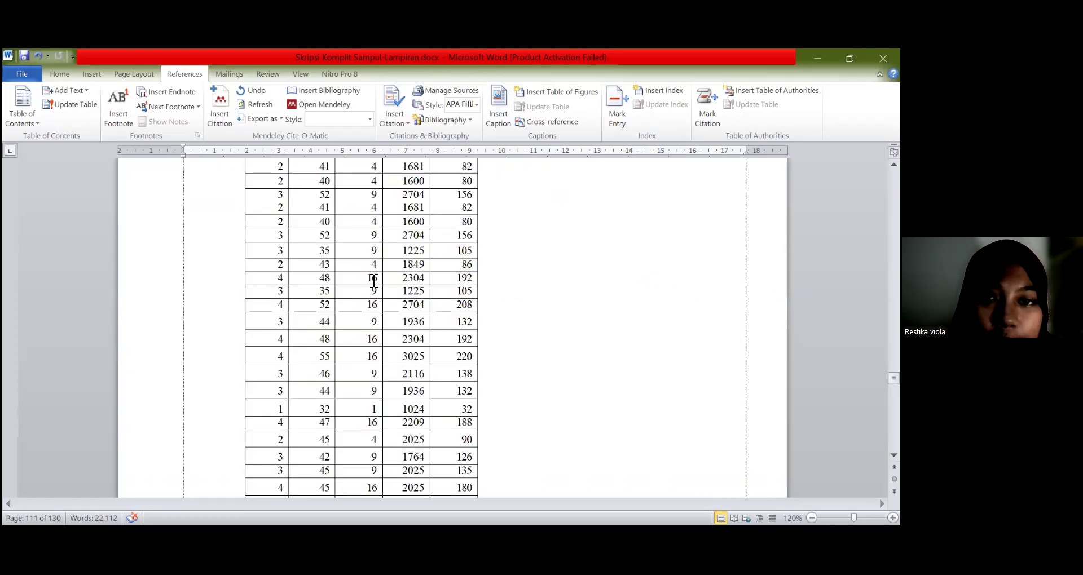
scroll(435, 271, down, 3)
scroll(434, 262, down, 10)
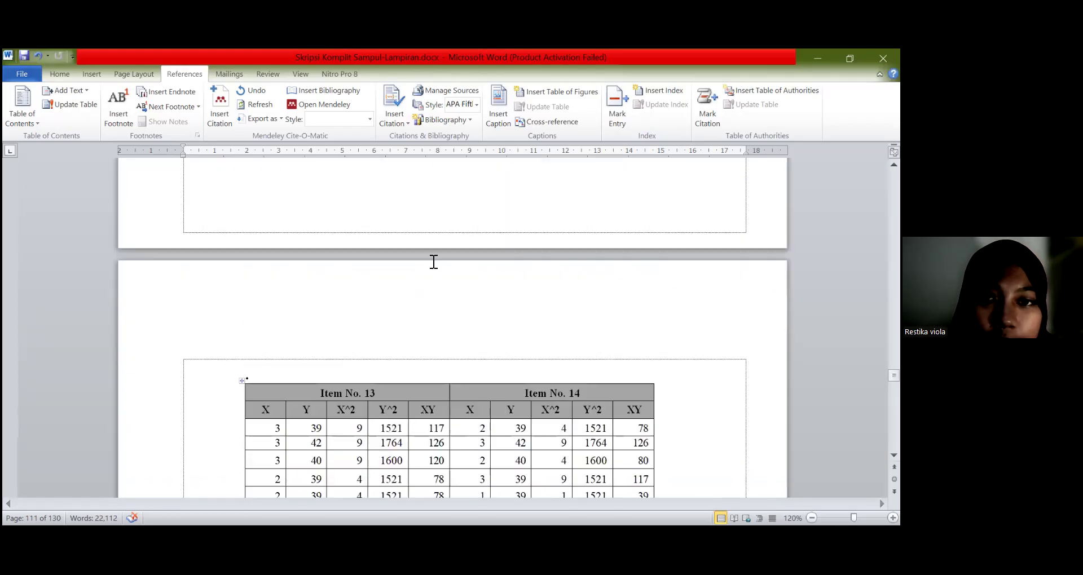
scroll(432, 261, up, 5)
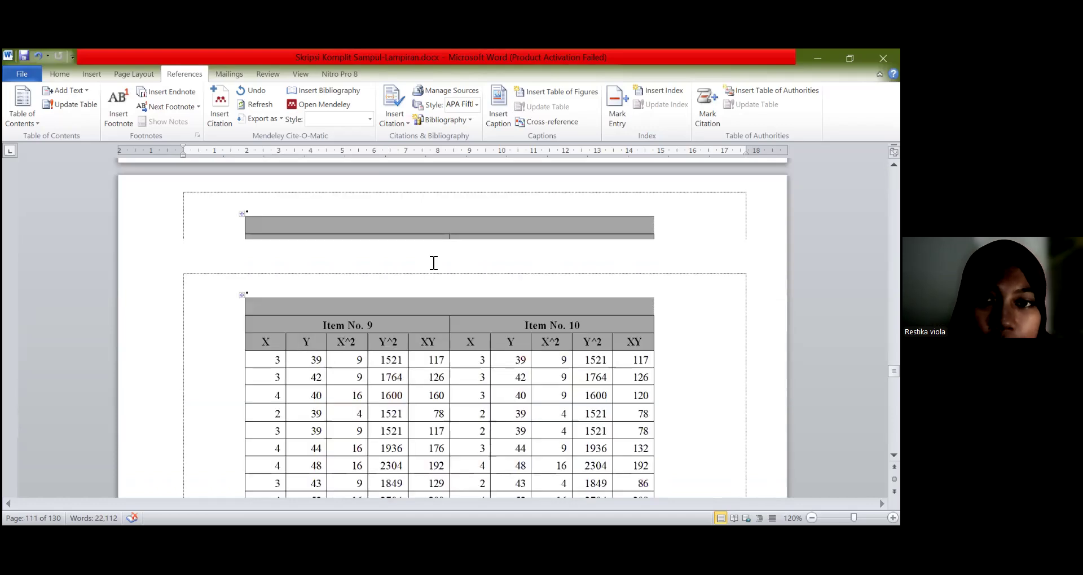
scroll(435, 263, down, 5)
scroll(436, 263, up, 5)
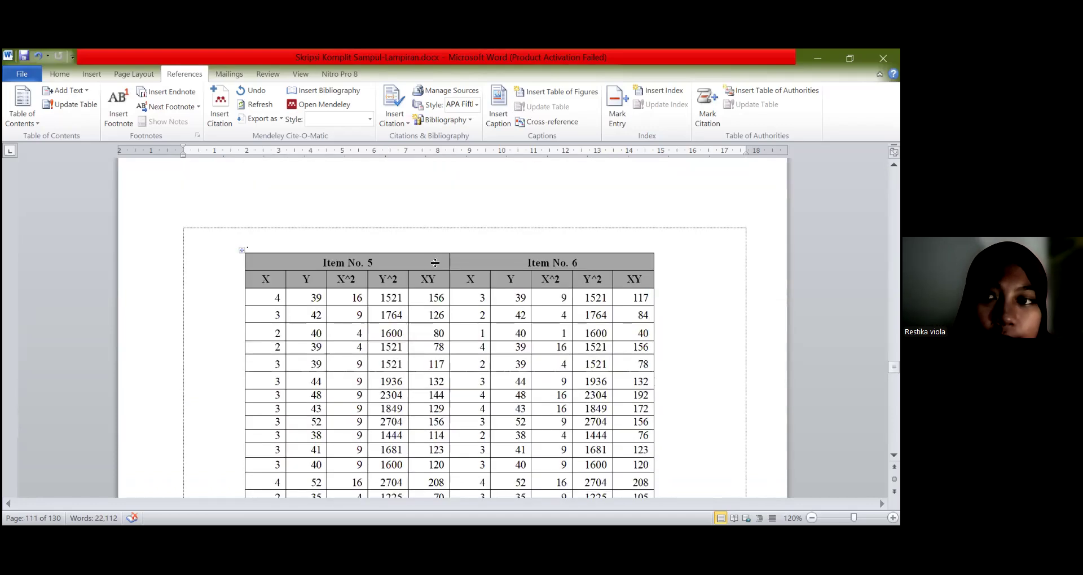
scroll(436, 263, down, 4)
scroll(436, 263, up, 15)
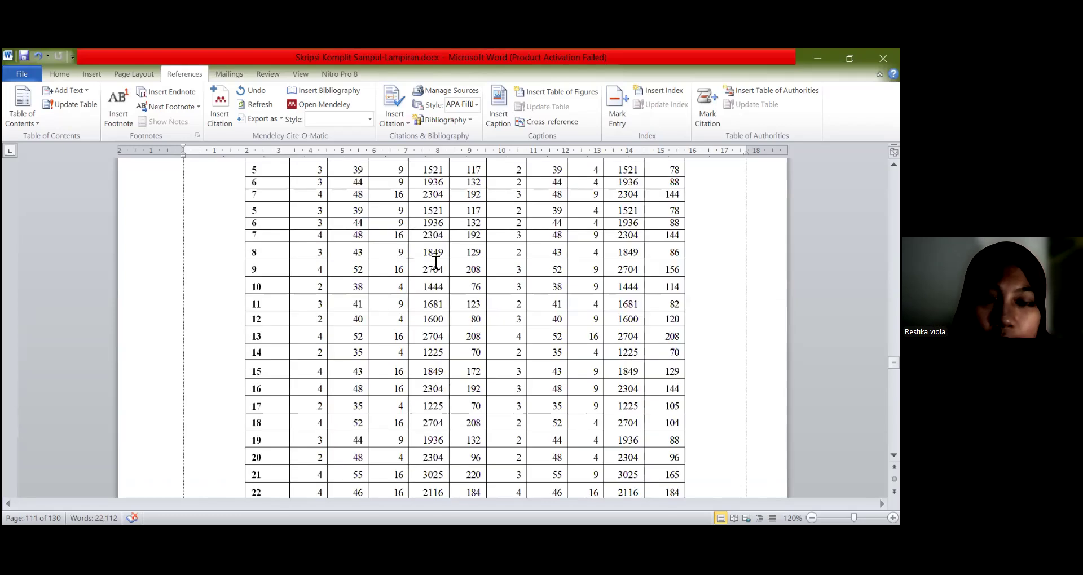
scroll(436, 262, up, 20)
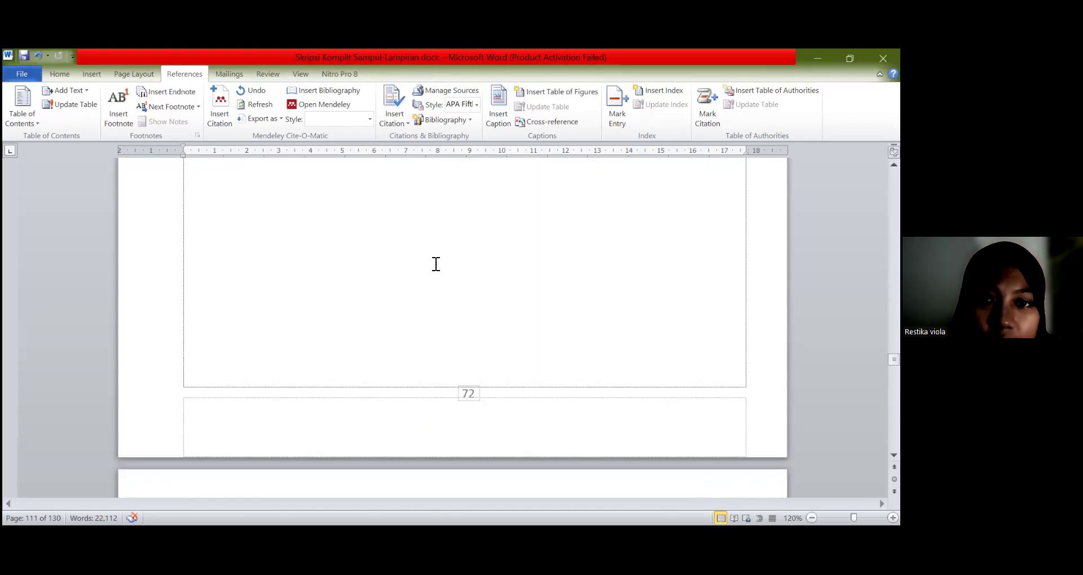
scroll(434, 262, up, 20)
scroll(435, 263, up, 4)
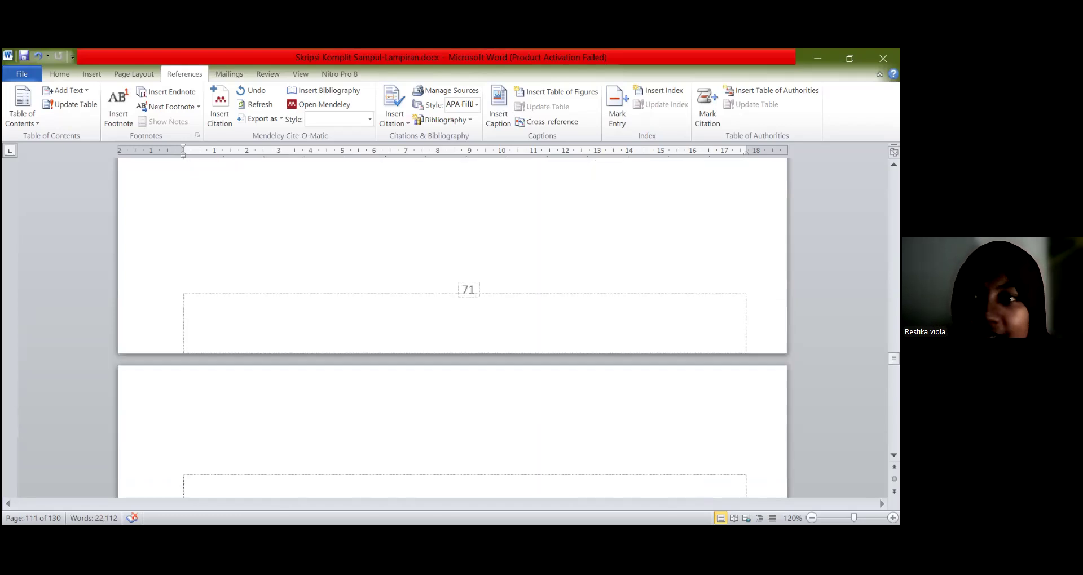
Step: Examine the appendices from the page numbered 71 back to the title page for Instrumen Penelitian, Daftar nama dan nilai Tugas
scroll(564, 378, up, 5)
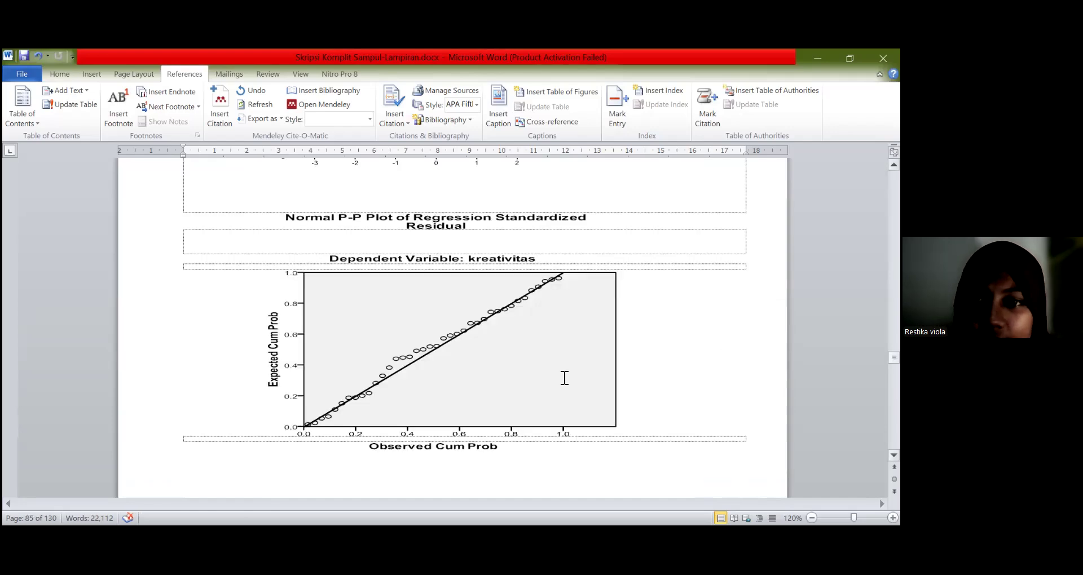
scroll(564, 378, up, 5)
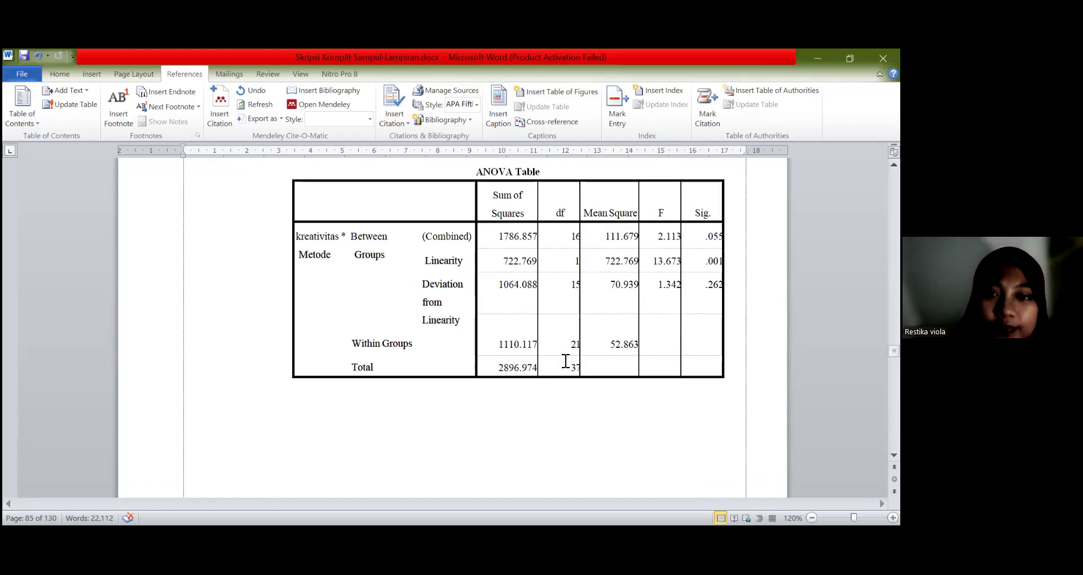
scroll(564, 367, up, 5)
scroll(564, 346, up, 5)
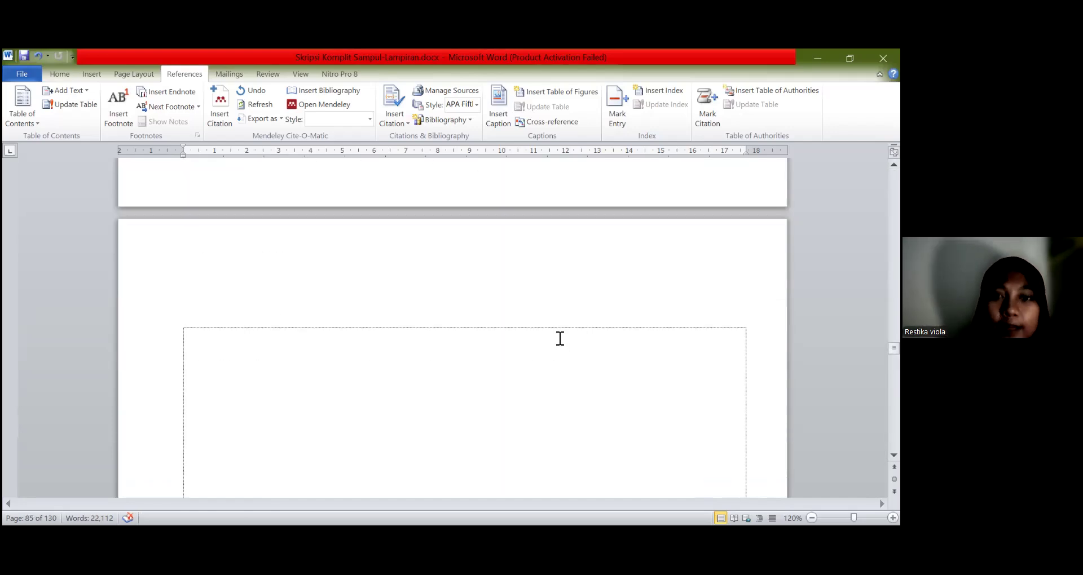
scroll(554, 334, up, 5)
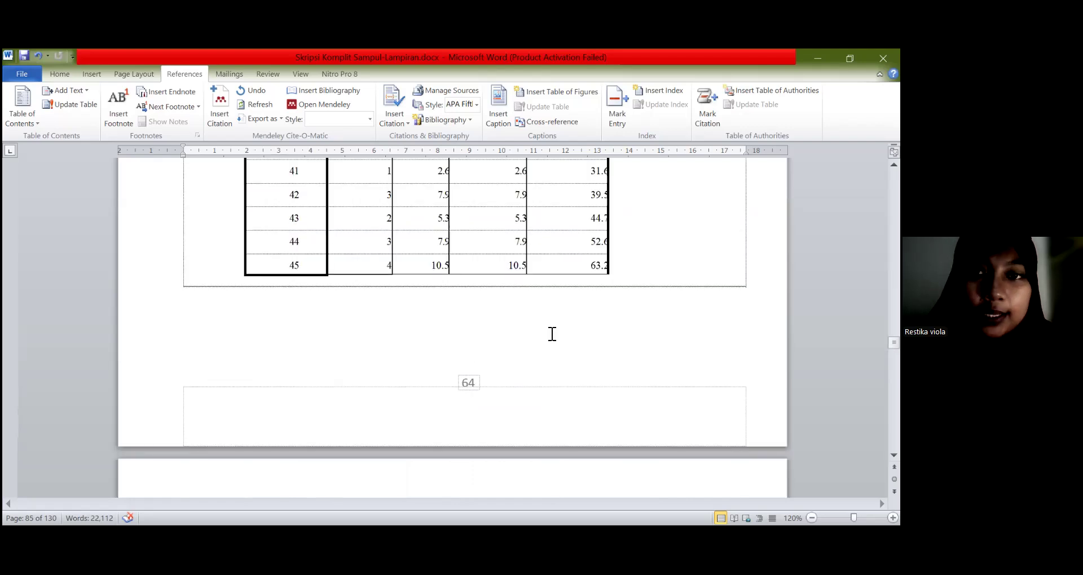
scroll(552, 334, up, 5)
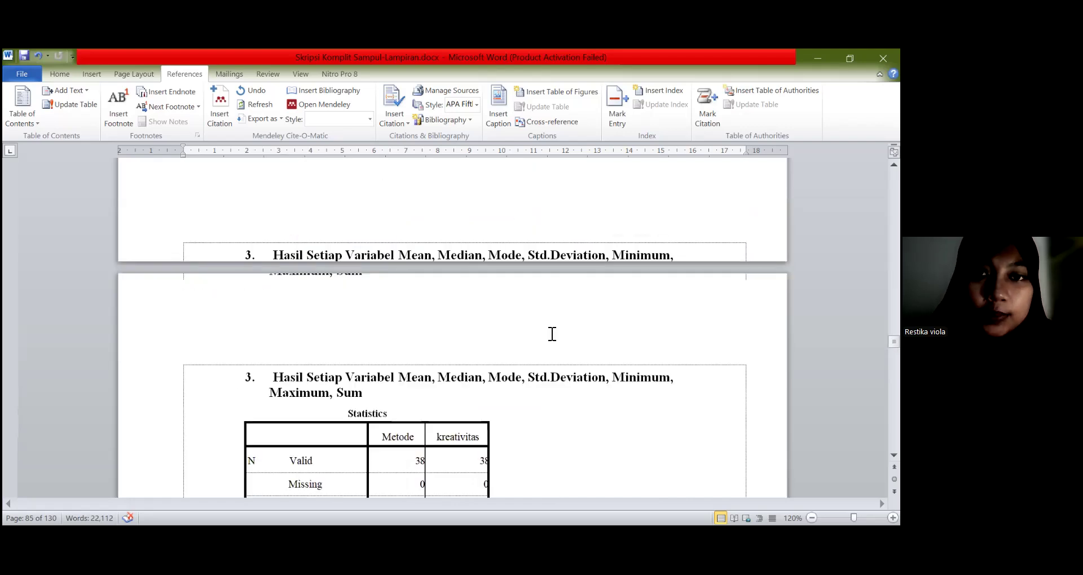
scroll(552, 334, up, 5)
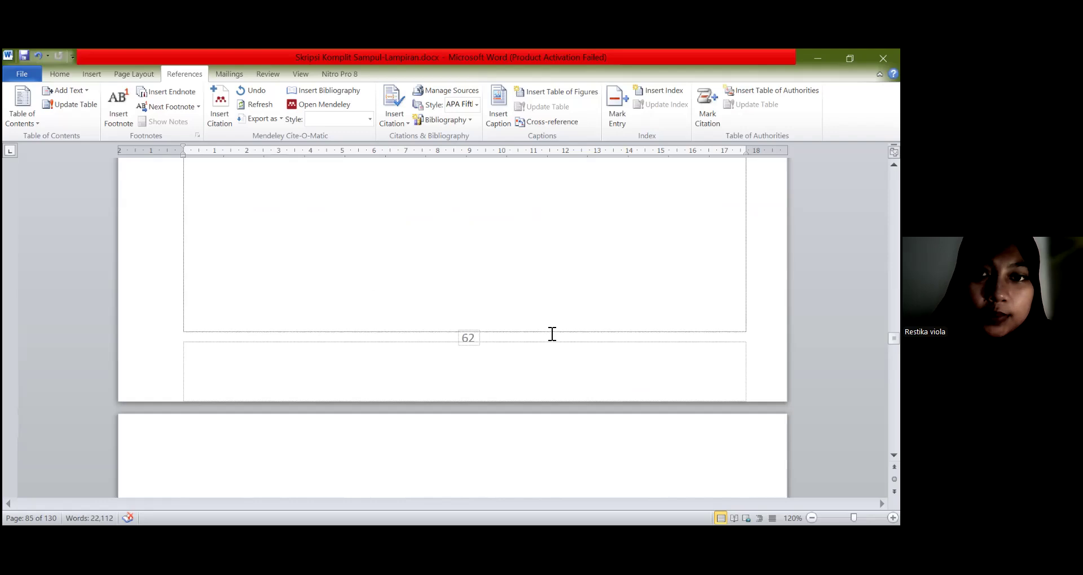
scroll(552, 334, up, 5)
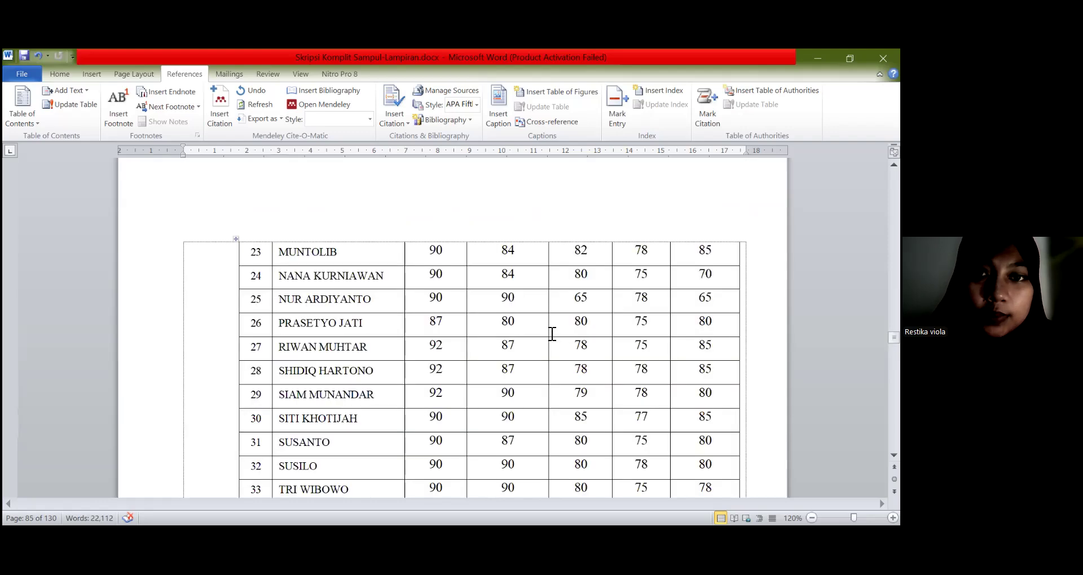
scroll(552, 334, up, 5)
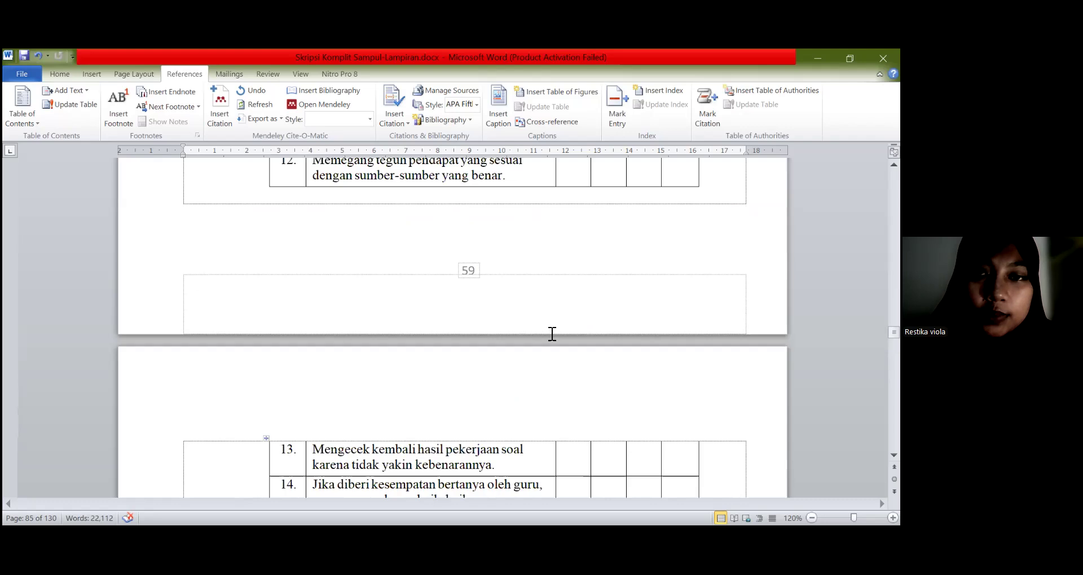
scroll(552, 334, up, 15)
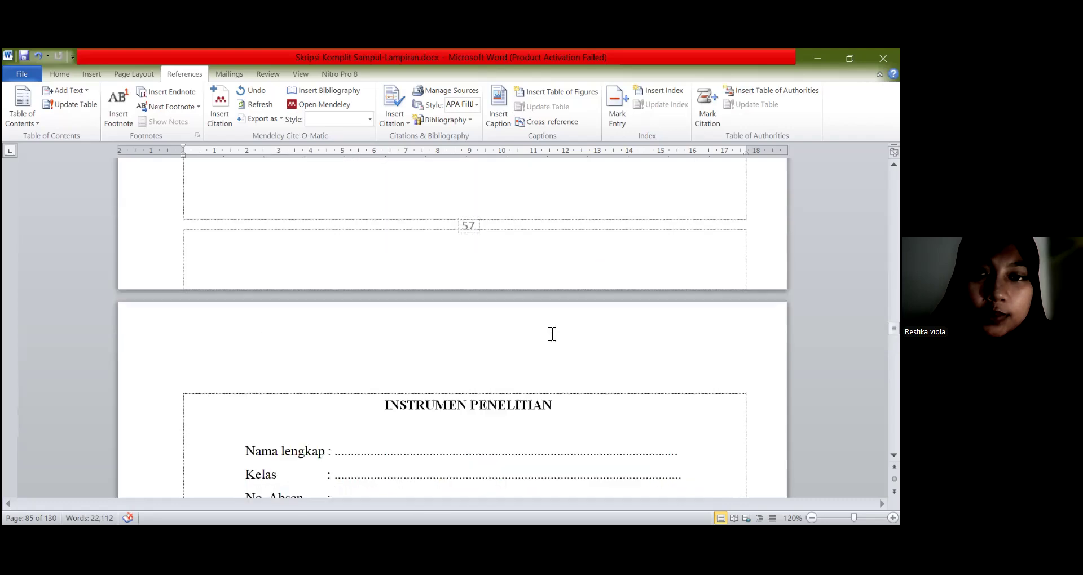
scroll(479, 275, down, 3)
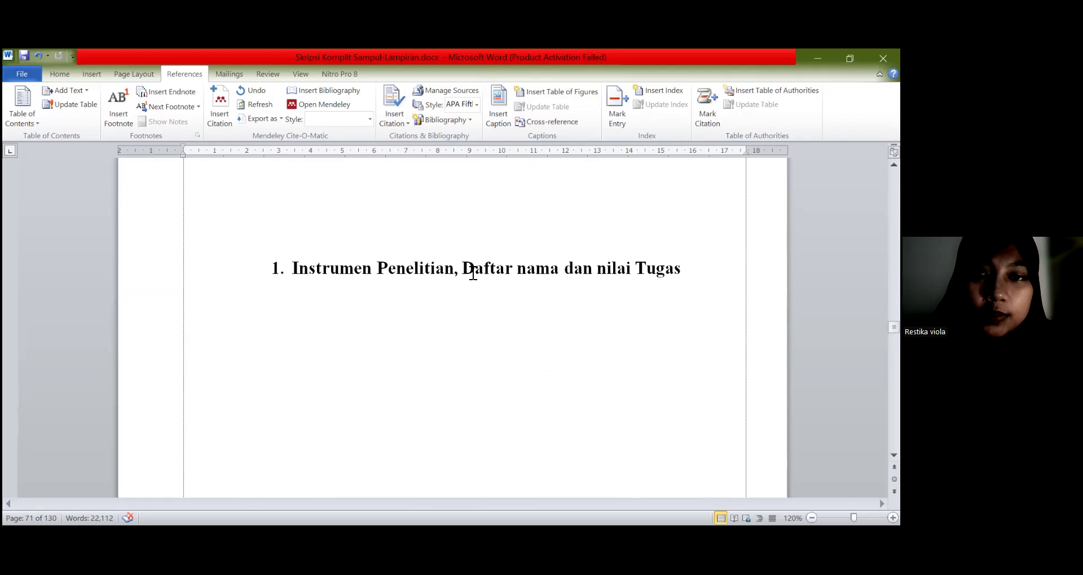
Step: Remove the list number from the appendix title "Instrumen Penelitian, Daftar nama dan nilai Tugas"
key(ctrl+shift+Left)
key(ctrl+shift+Left)
key(ctrl+shift+Left)
key(ctrl+shift+Left)
key(ctrl+shift+Left)
key(ctrl+shift+Left)
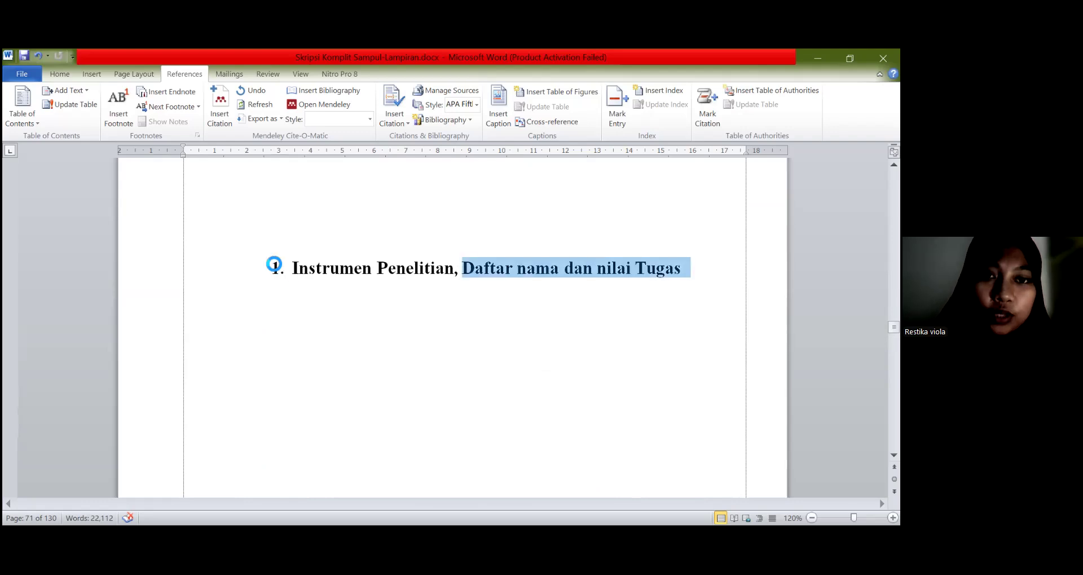
click(274, 265)
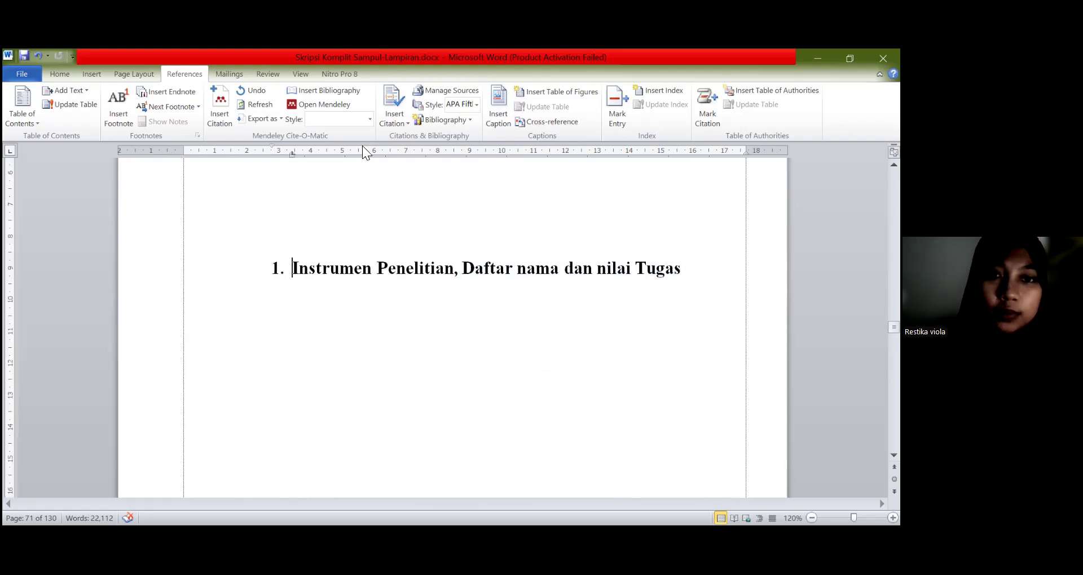
key(BackSpace)
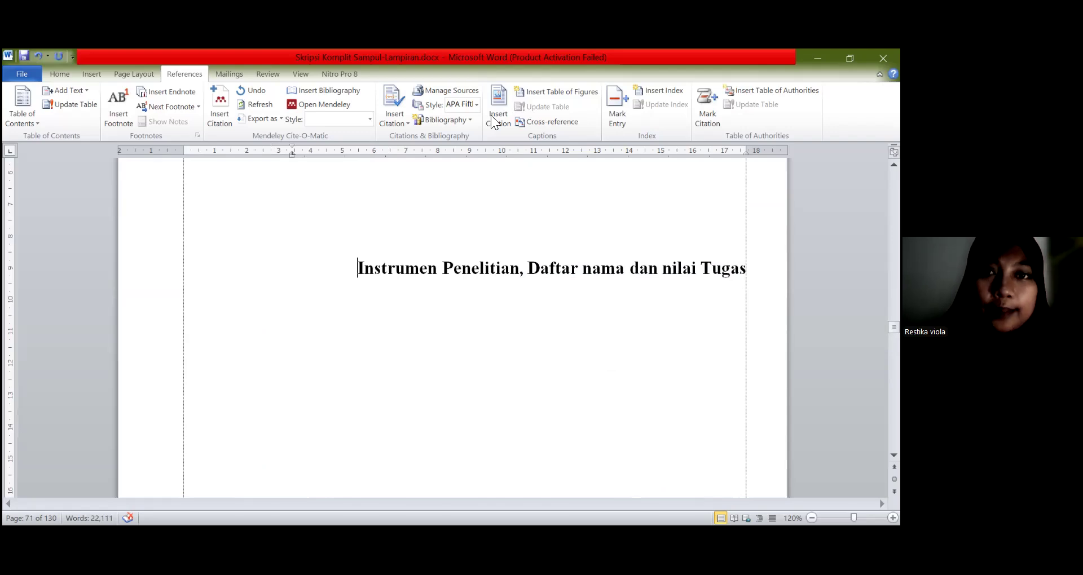
Step: Create a new caption label "Lampiran 1." and insert the caption "Lampiran 1. 1" before the Instrumen Penelitian appendix title
click(498, 113)
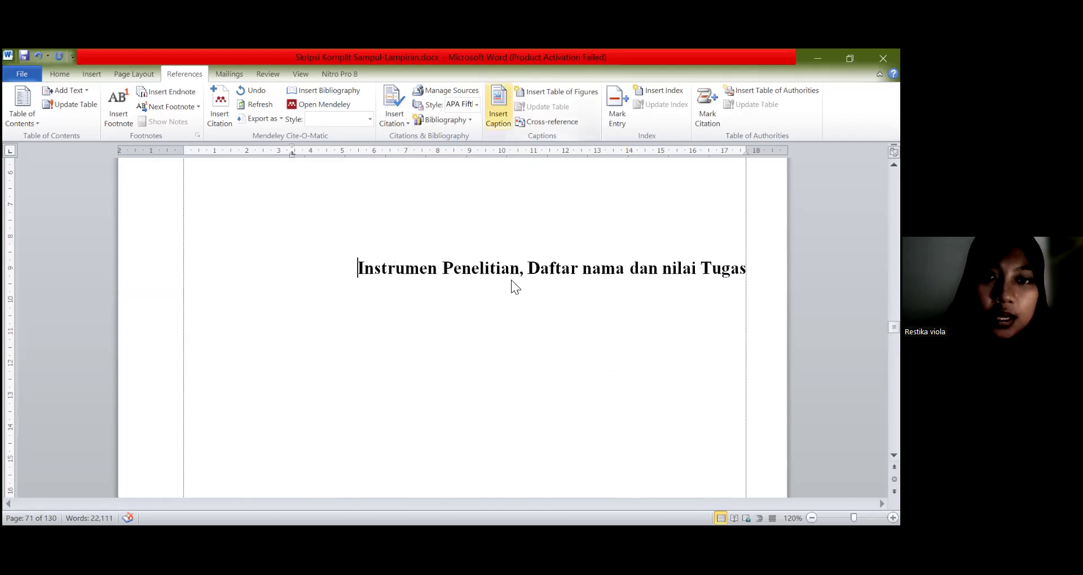
click(390, 317)
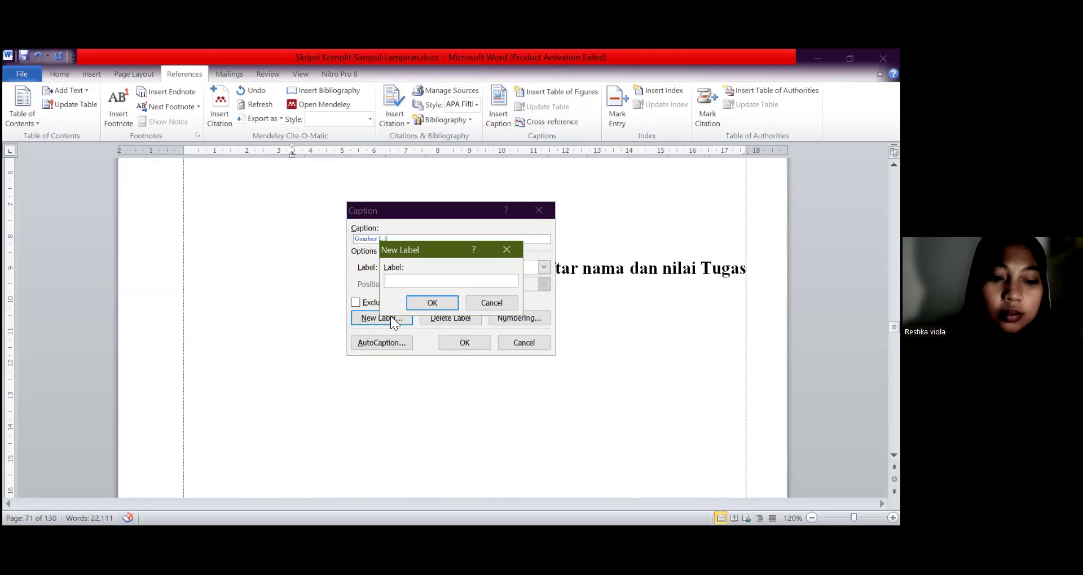
text(L)
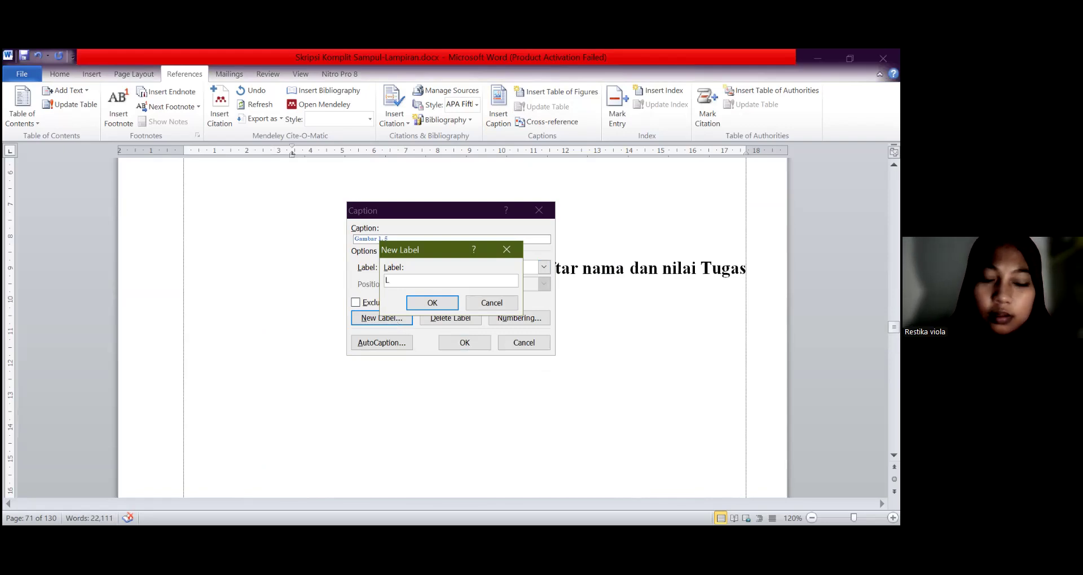
text(ma)
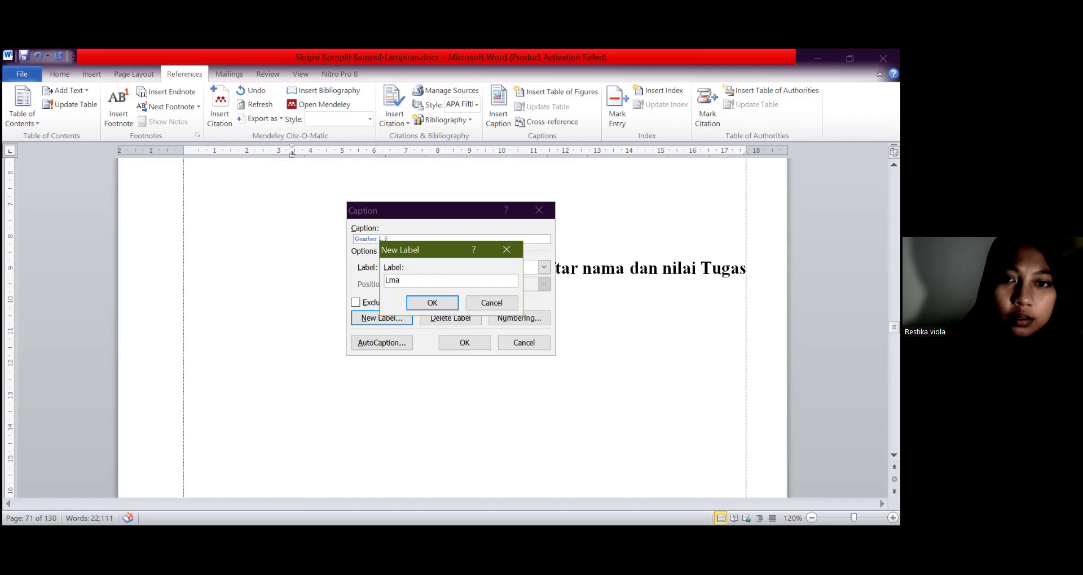
key(BackSpace)
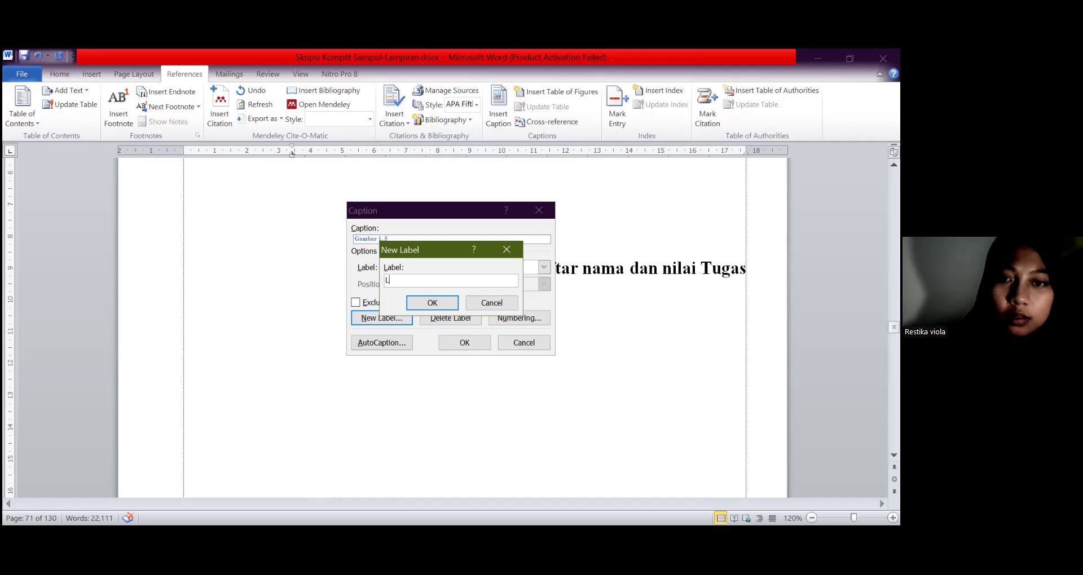
text(ampira)
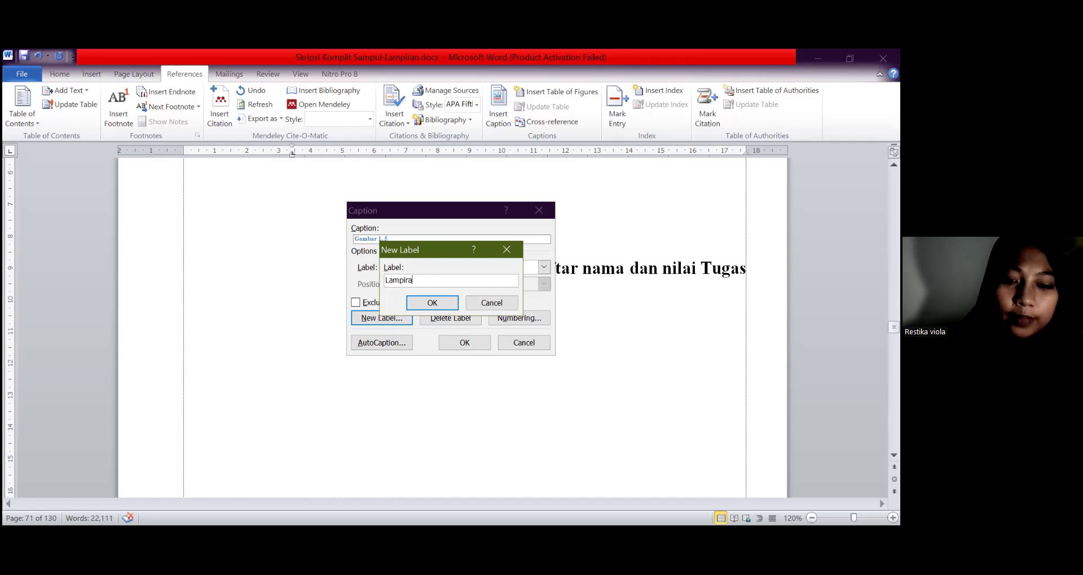
text(n 1)
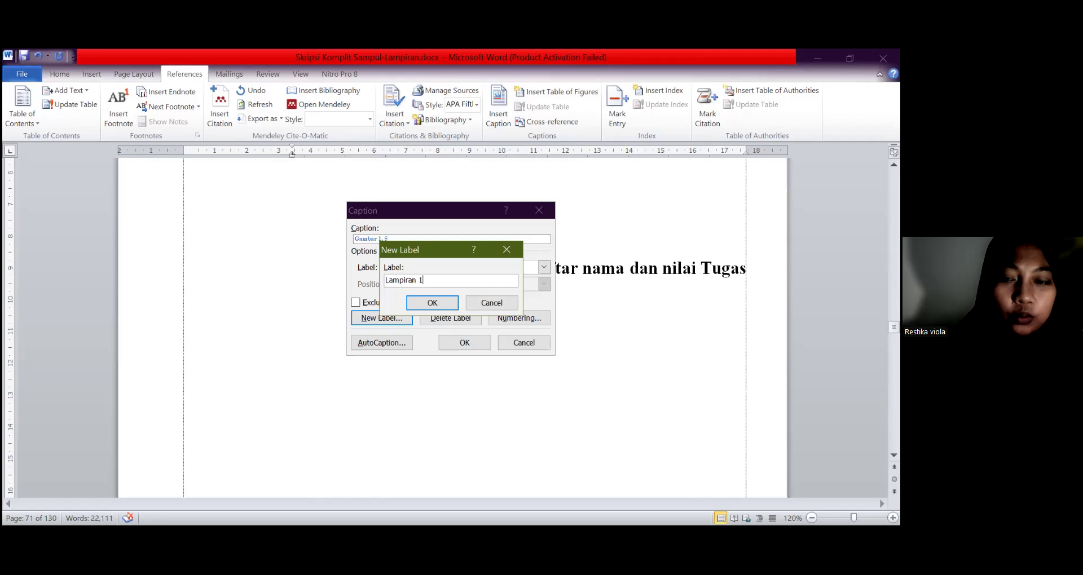
text(.)
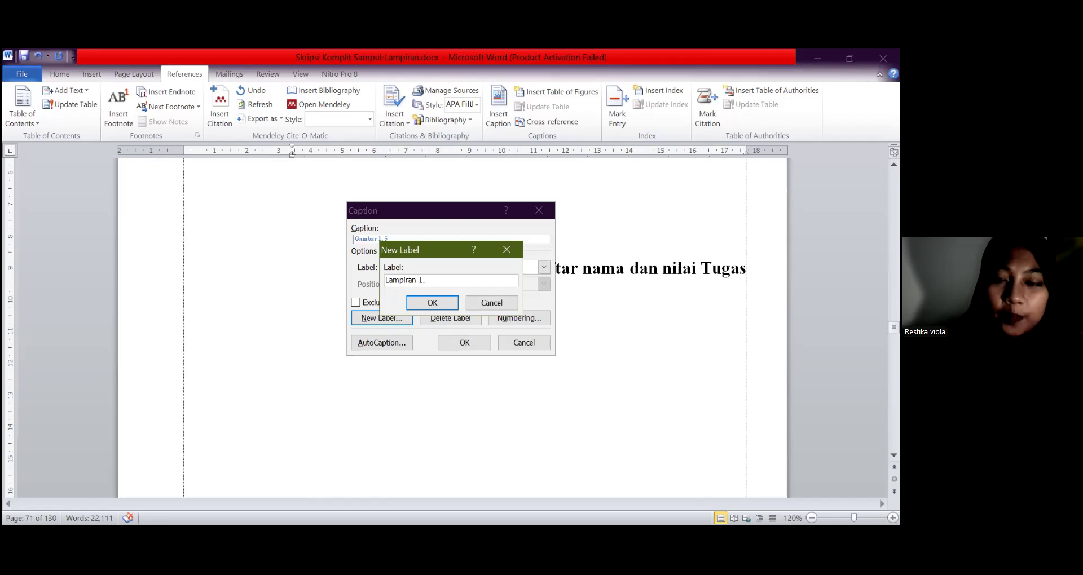
click(433, 303)
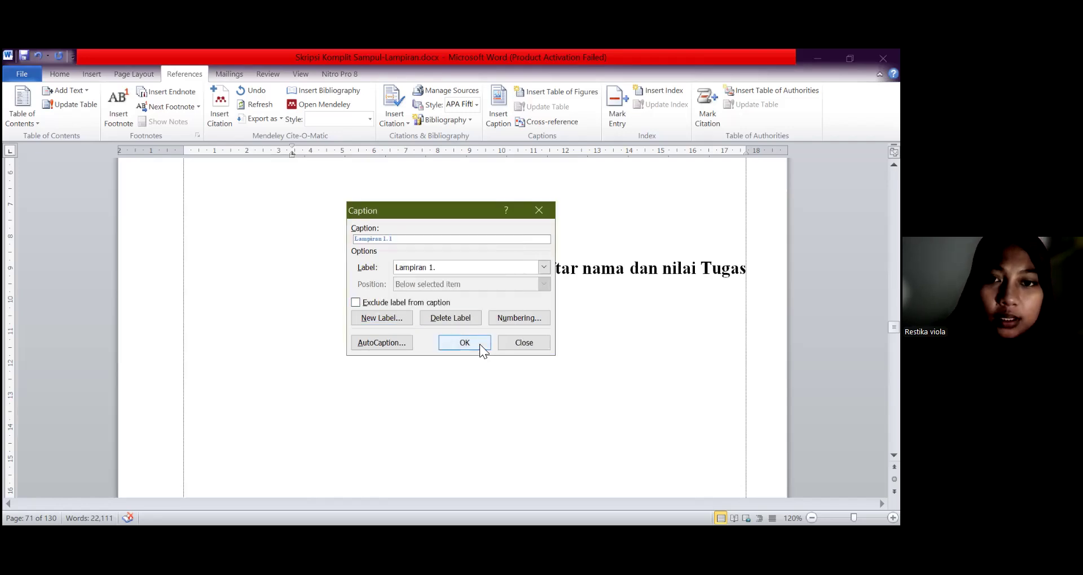
click(479, 344)
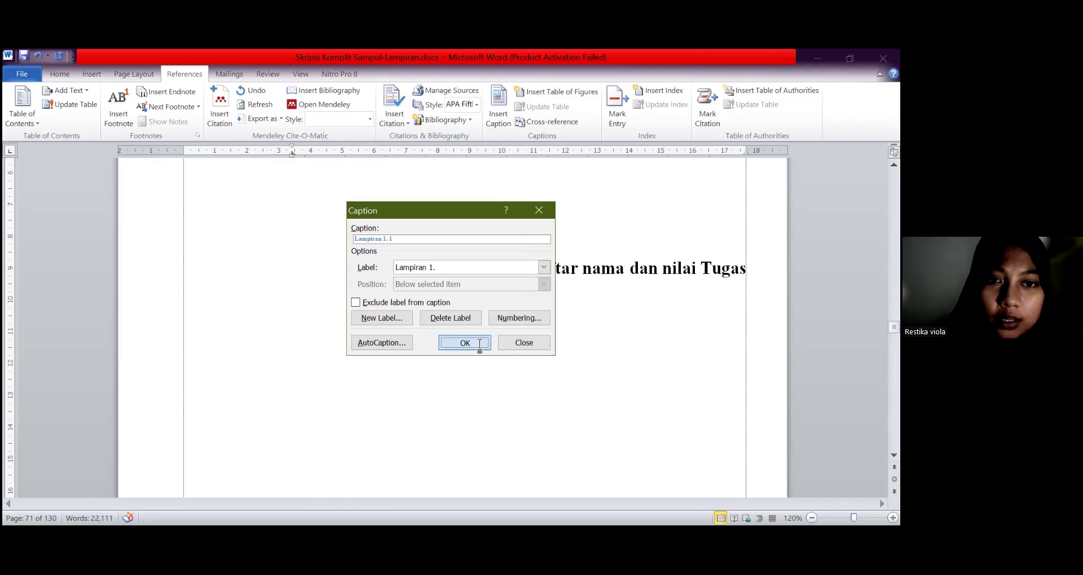
Step: Examine the appendices from the Instrumen Penelitian questionnaire through the grade list and frequency tables to the title page for Uji Persyarat Analisis
scroll(462, 296, down, 10)
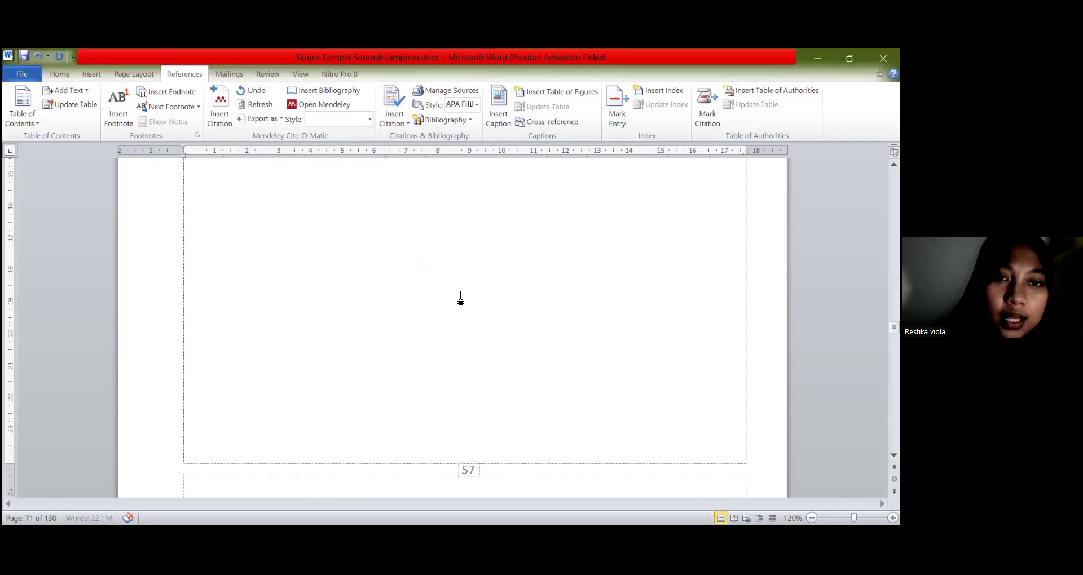
scroll(462, 297, down, 10)
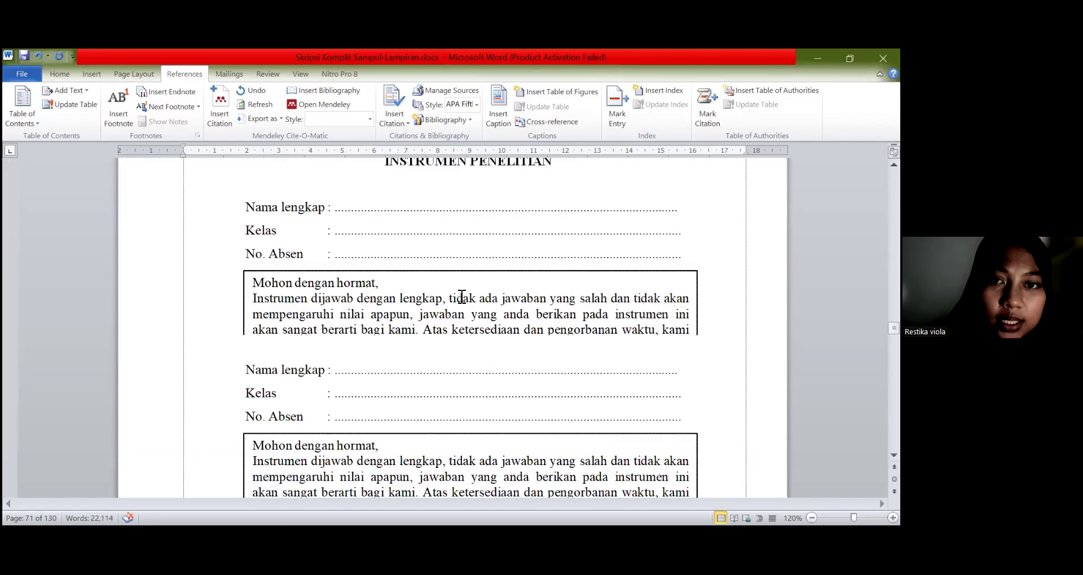
scroll(461, 302, down, 5)
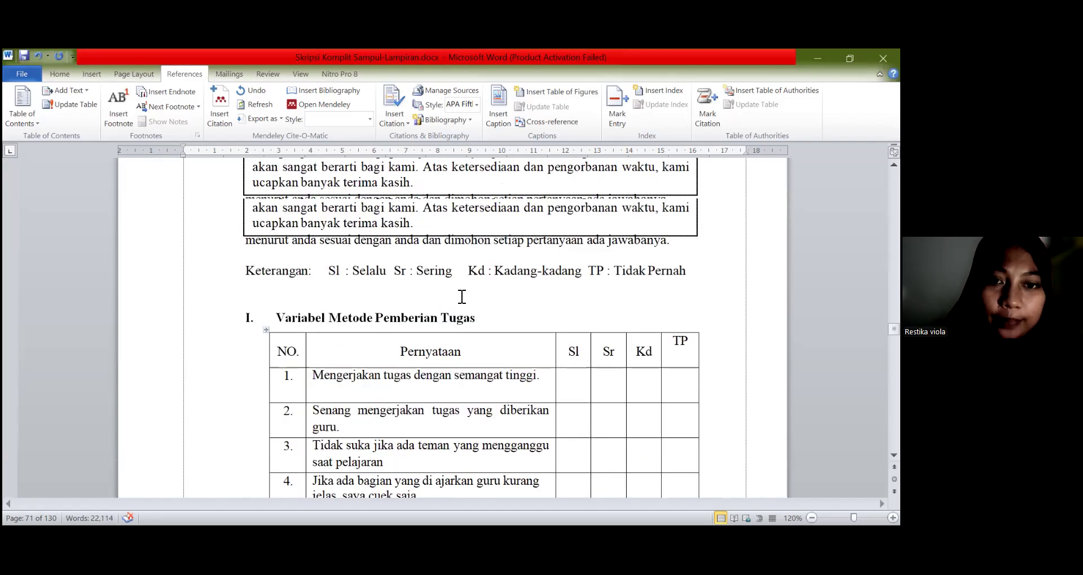
scroll(461, 293, up, 10)
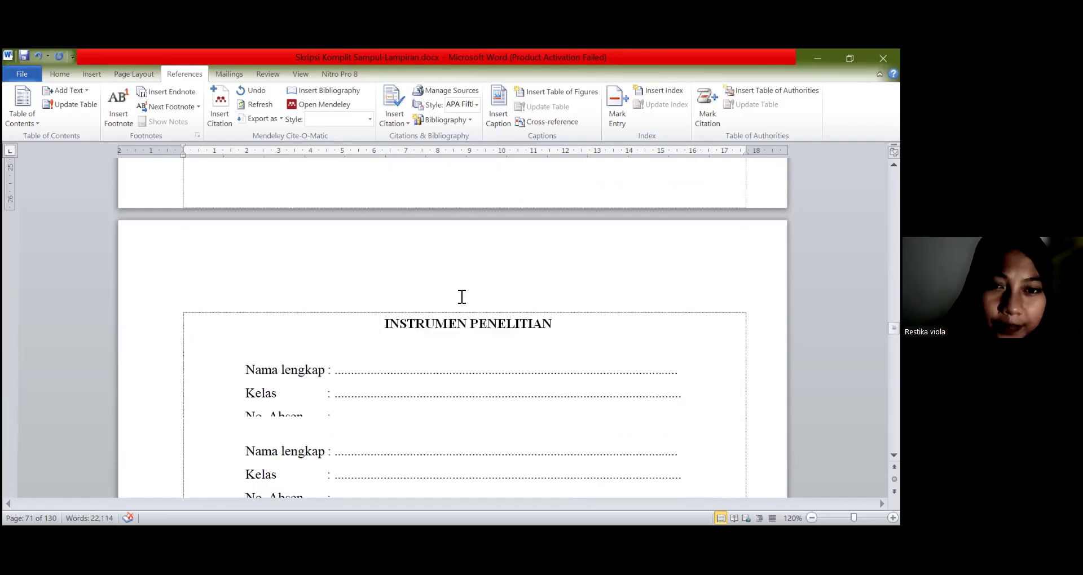
scroll(461, 297, down, 15)
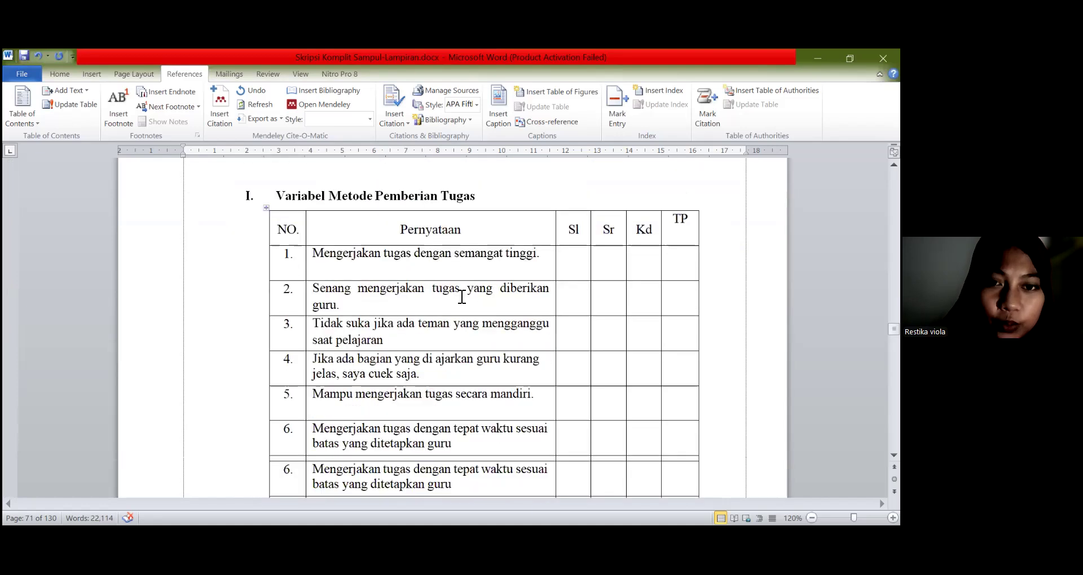
scroll(400, 292, down, 15)
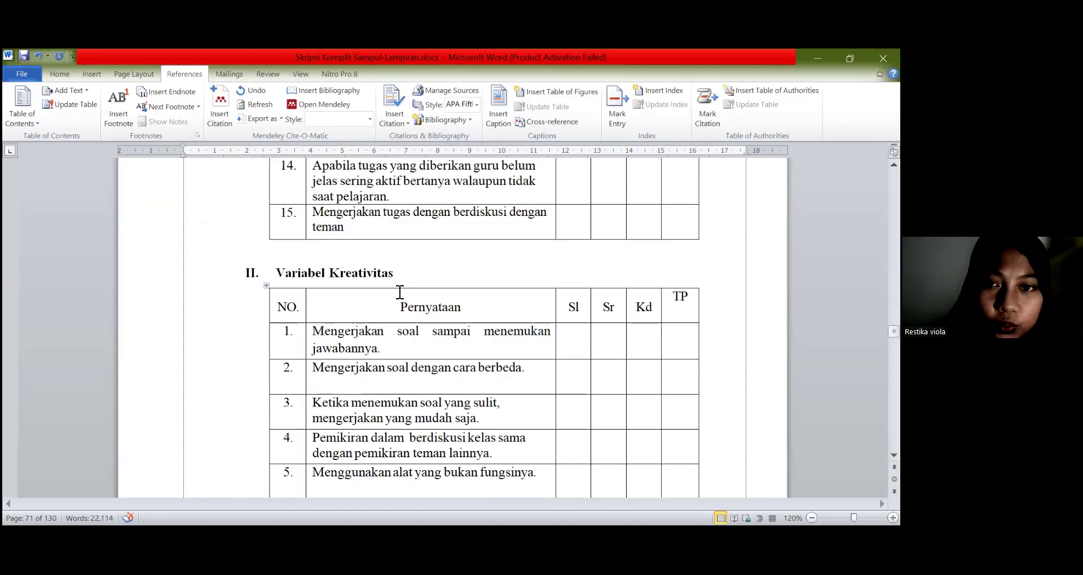
scroll(400, 292, down, 20)
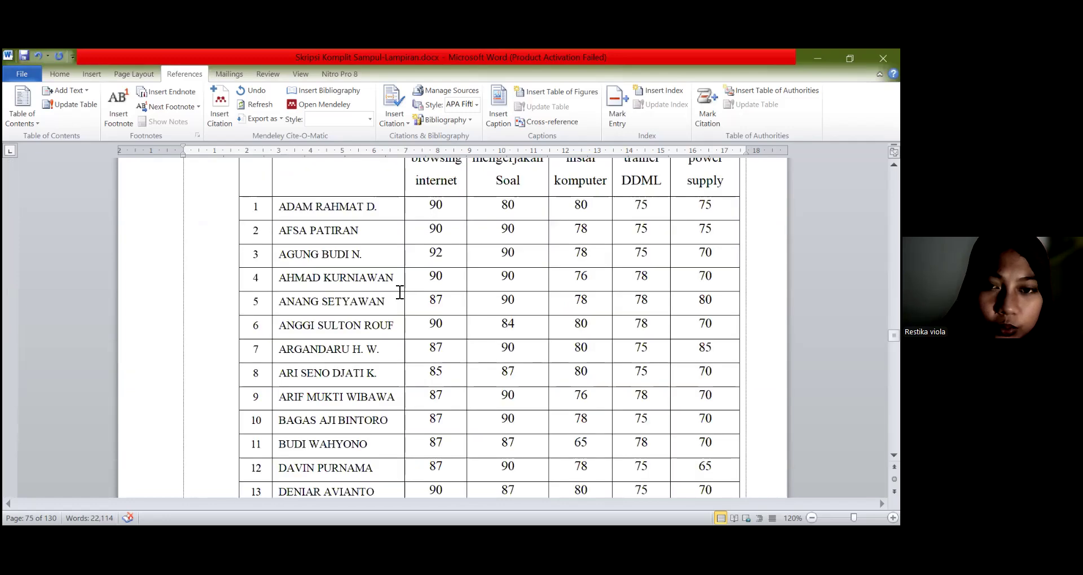
scroll(400, 292, down, 15)
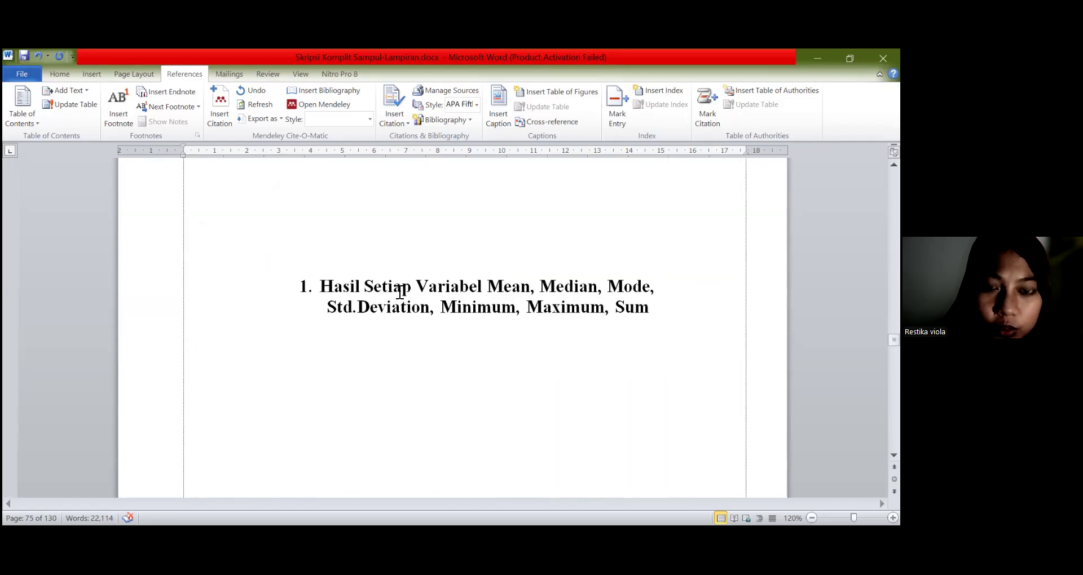
scroll(400, 292, up, 10)
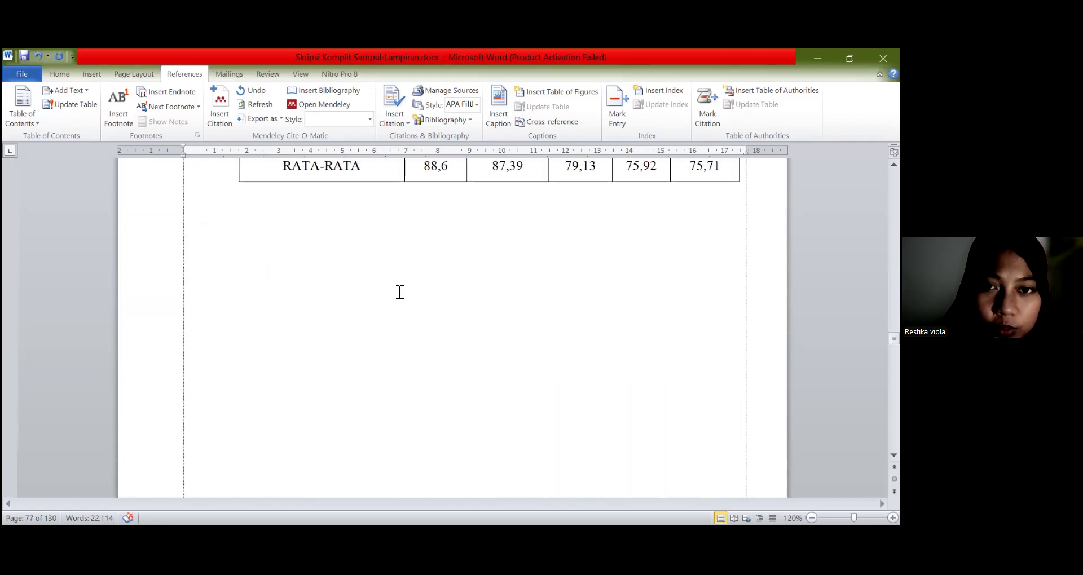
scroll(400, 292, down, 8)
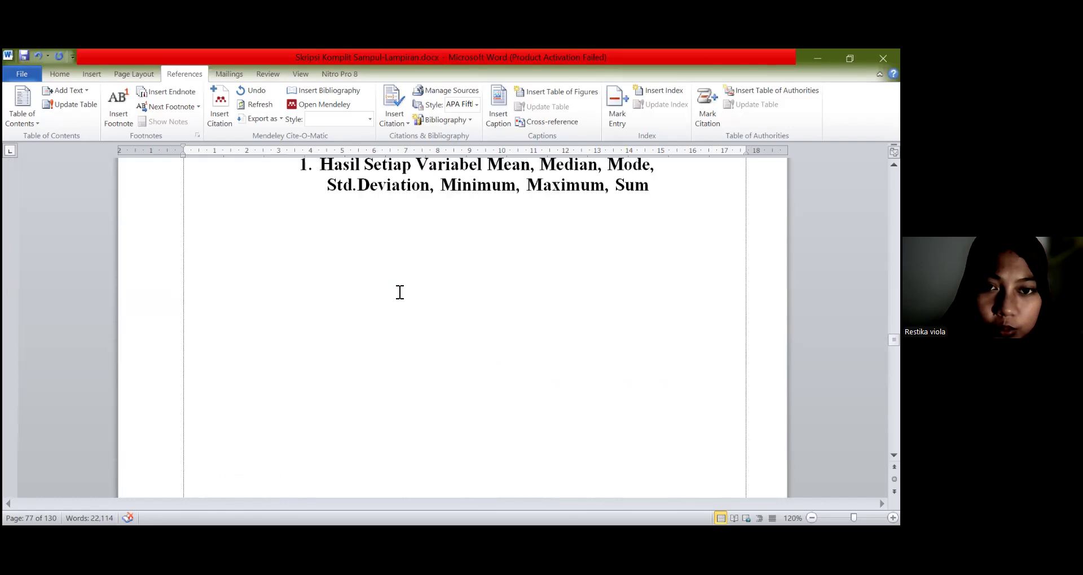
scroll(400, 292, down, 5)
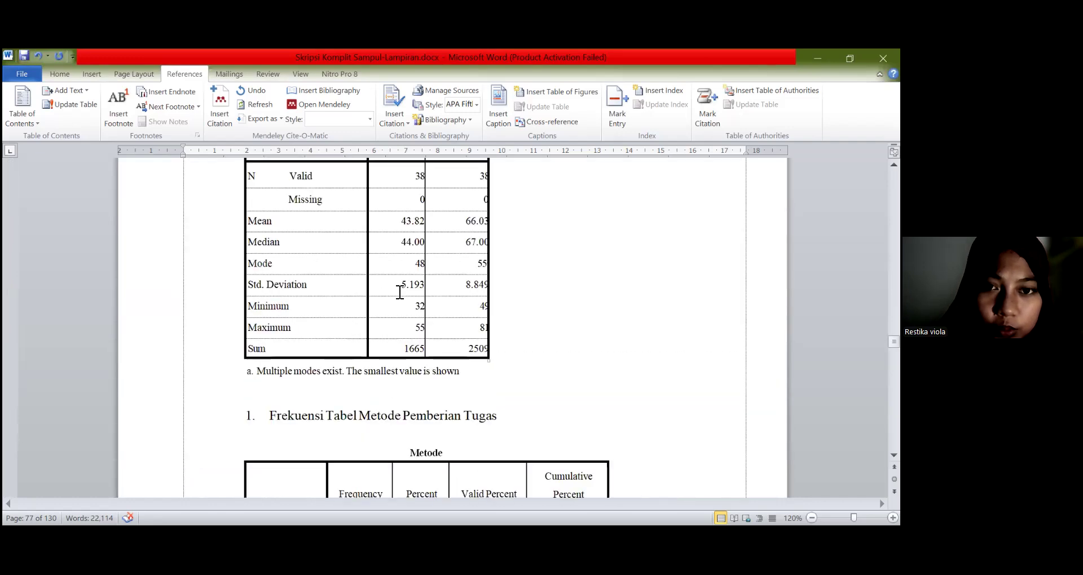
scroll(400, 292, down, 10)
scroll(400, 292, down, 8)
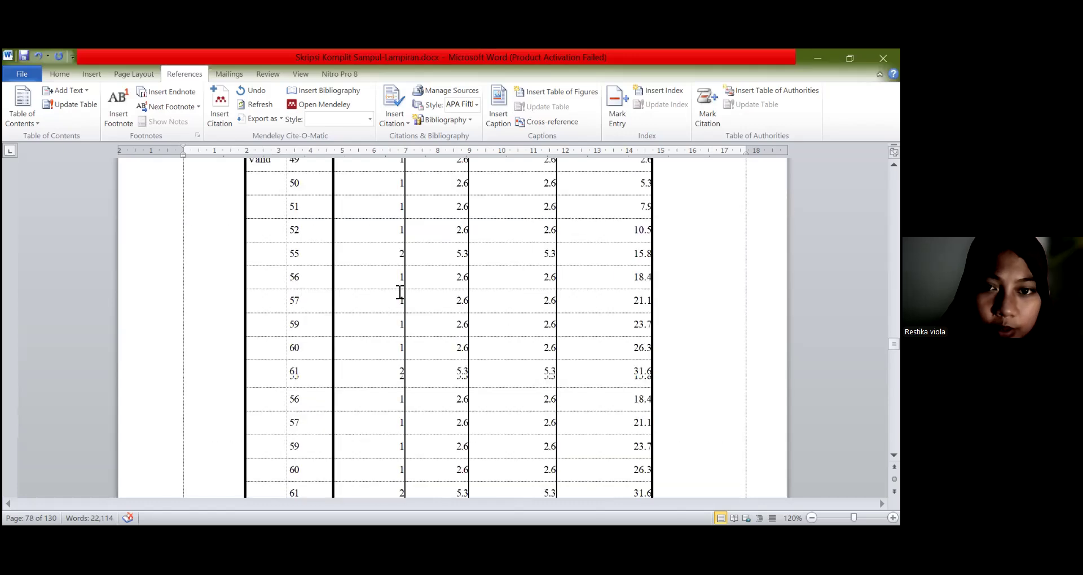
scroll(400, 292, down, 15)
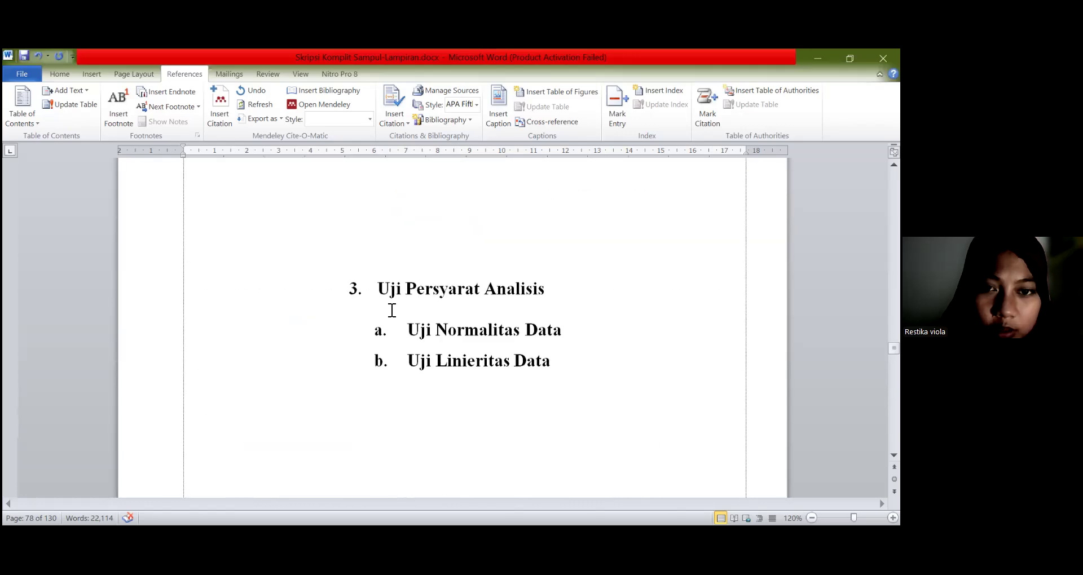
Step: Replace the list number of the appendix title "Uji Persyarat Analisis" with the automatic caption "Lampiran 1. 2"
scroll(384, 321, up, 1)
click(381, 327)
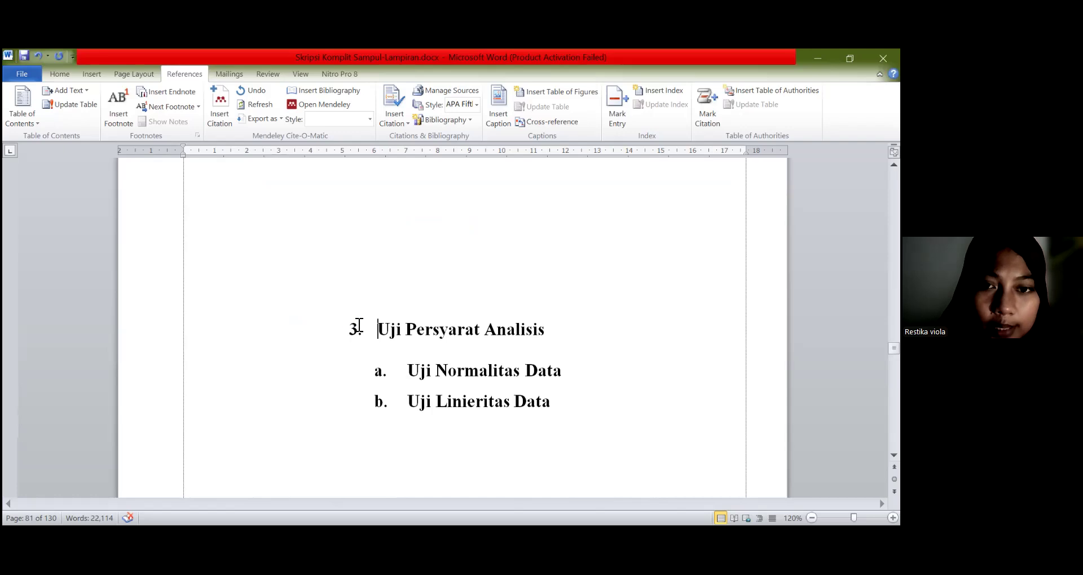
key(BackSpace)
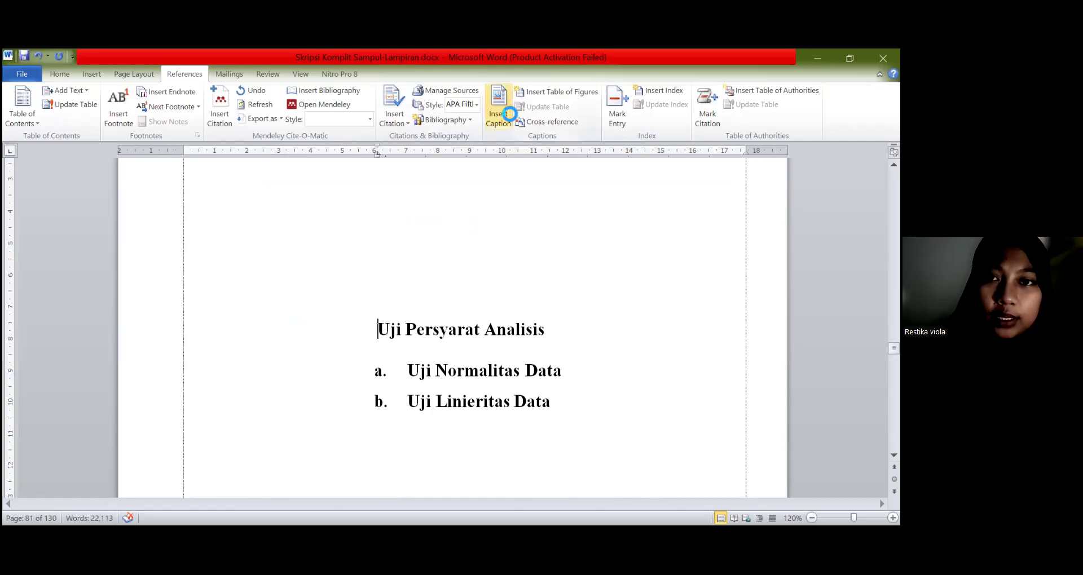
click(499, 110)
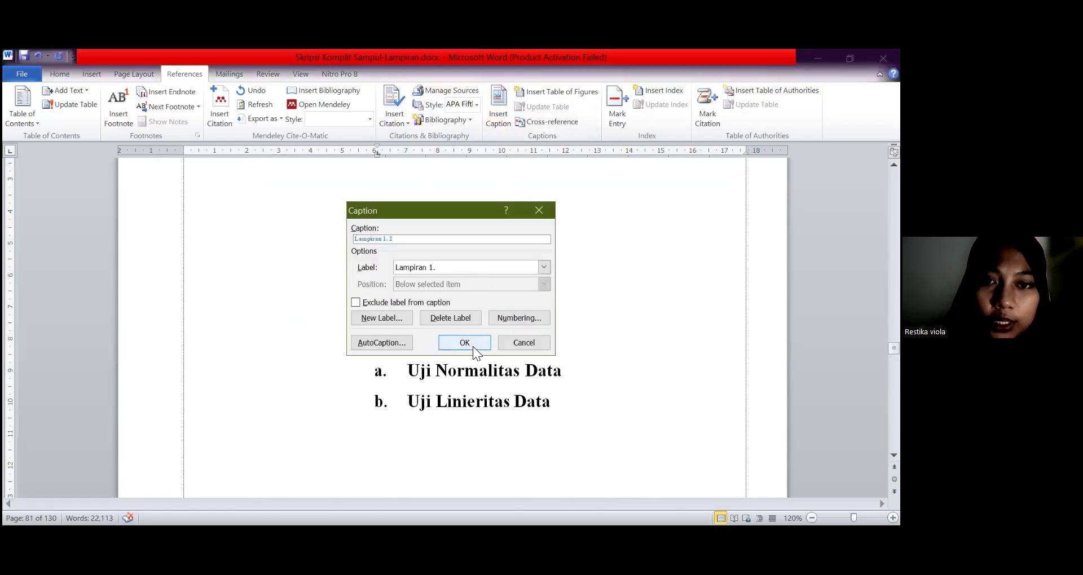
click(464, 343)
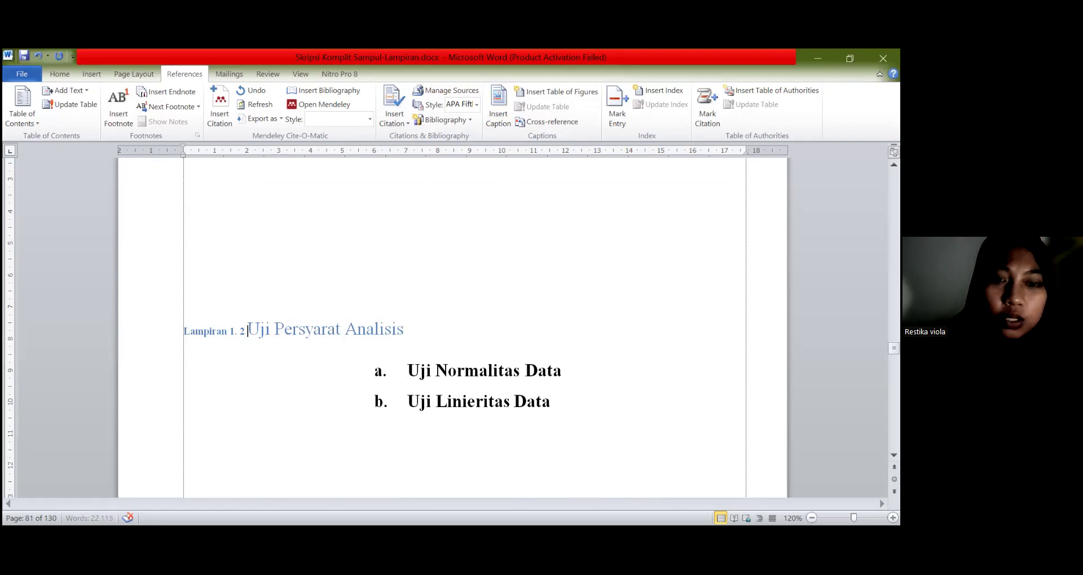
Step: Replace the list number of the appendix title "Data Tabulasi Responden" with the automatic caption "Lampiran 1. 3"
scroll(477, 353, down, 5)
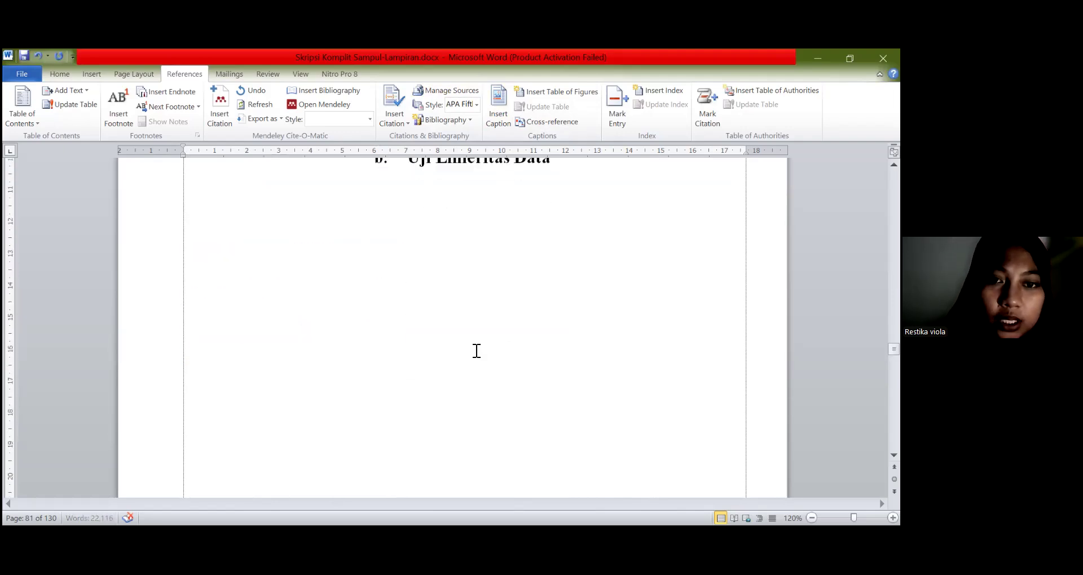
scroll(477, 351, down, 4)
scroll(477, 350, down, 7)
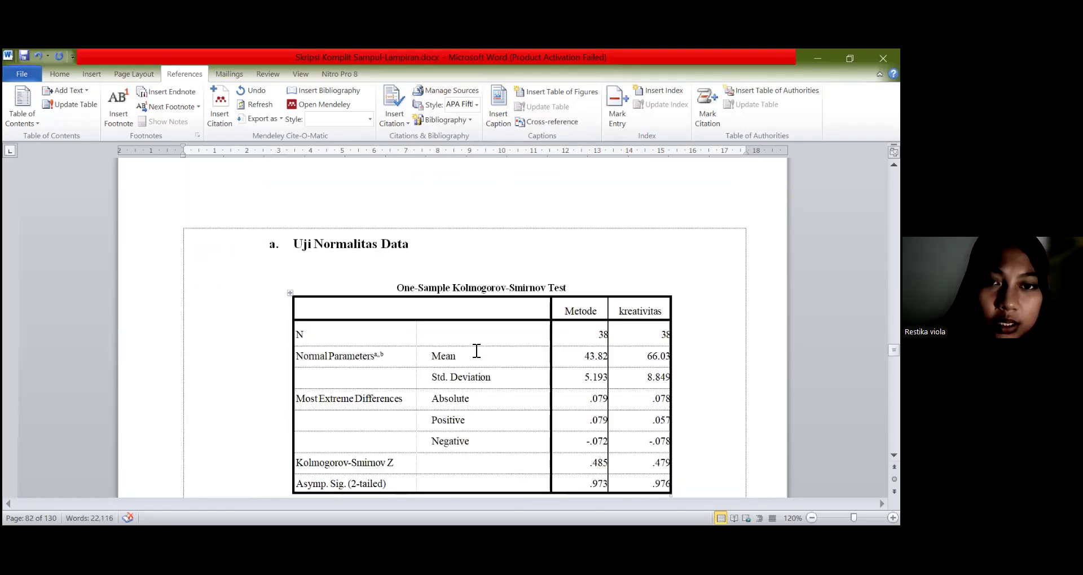
scroll(477, 351, down, 15)
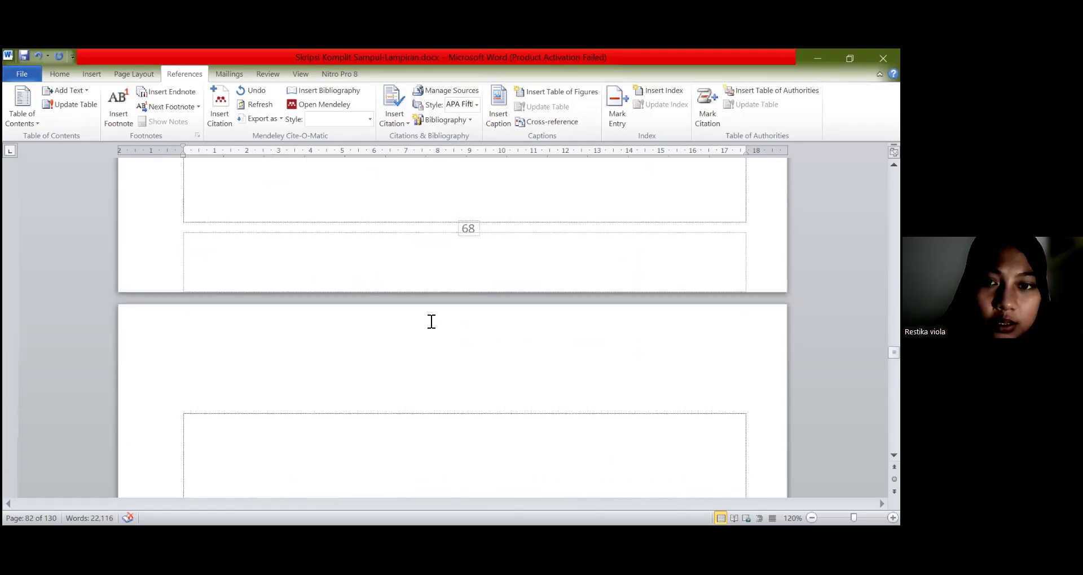
scroll(438, 314, down, 12)
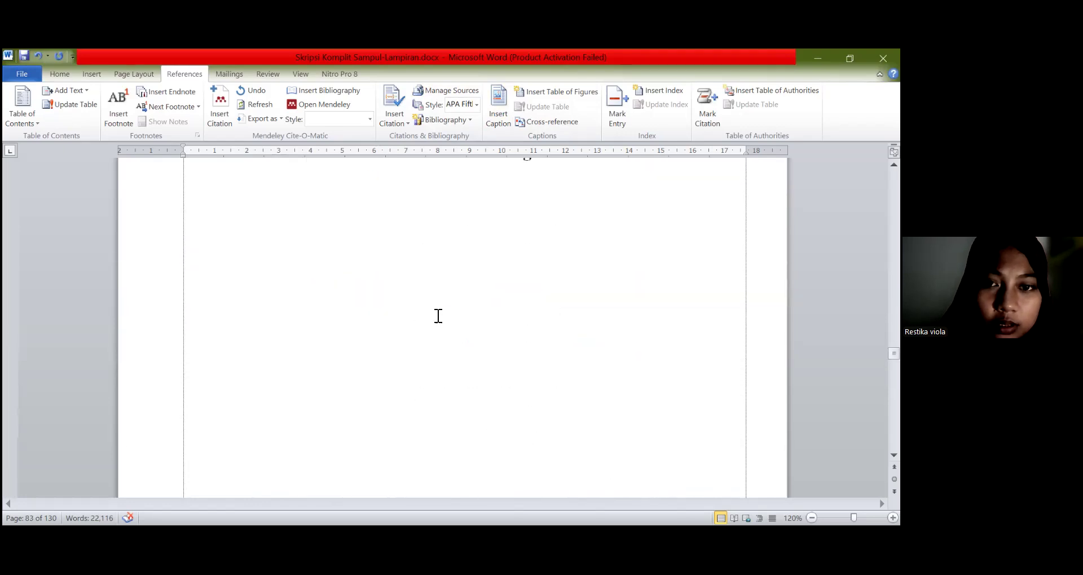
scroll(439, 314, down, 3)
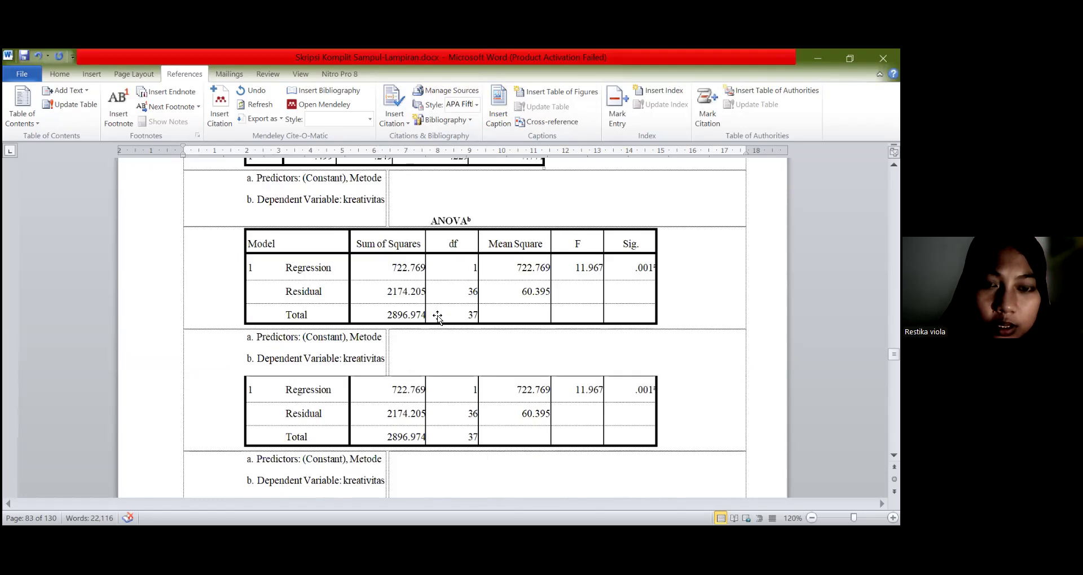
scroll(438, 316, down, 1)
scroll(438, 317, down, 9)
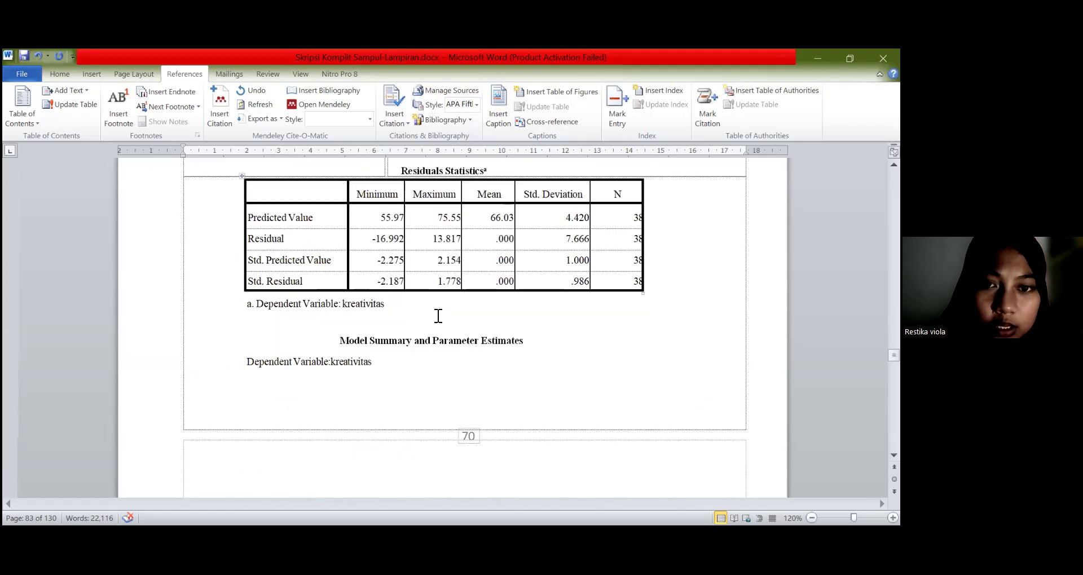
scroll(408, 273, down, 20)
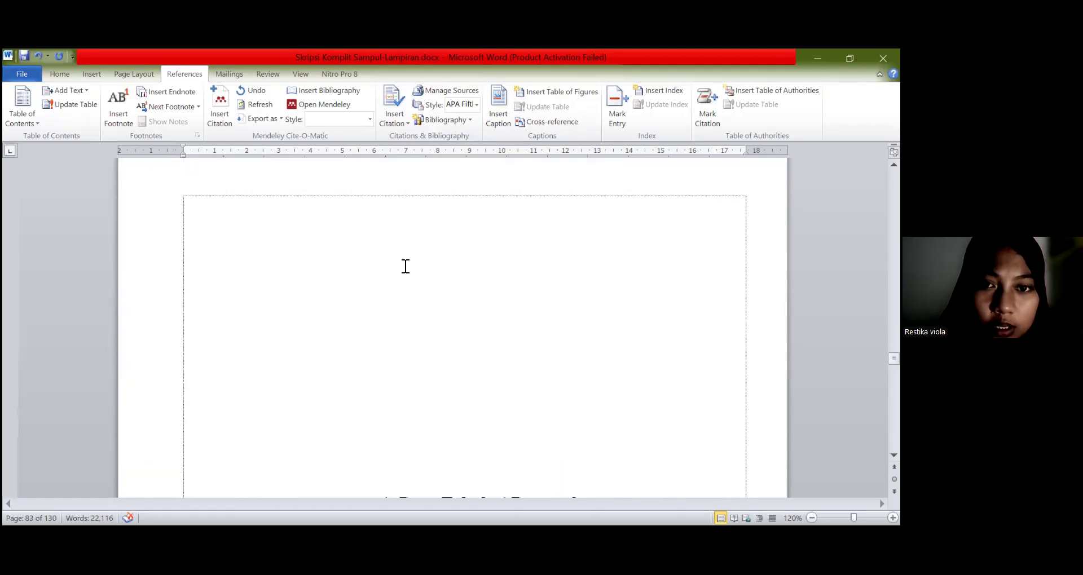
click(407, 262)
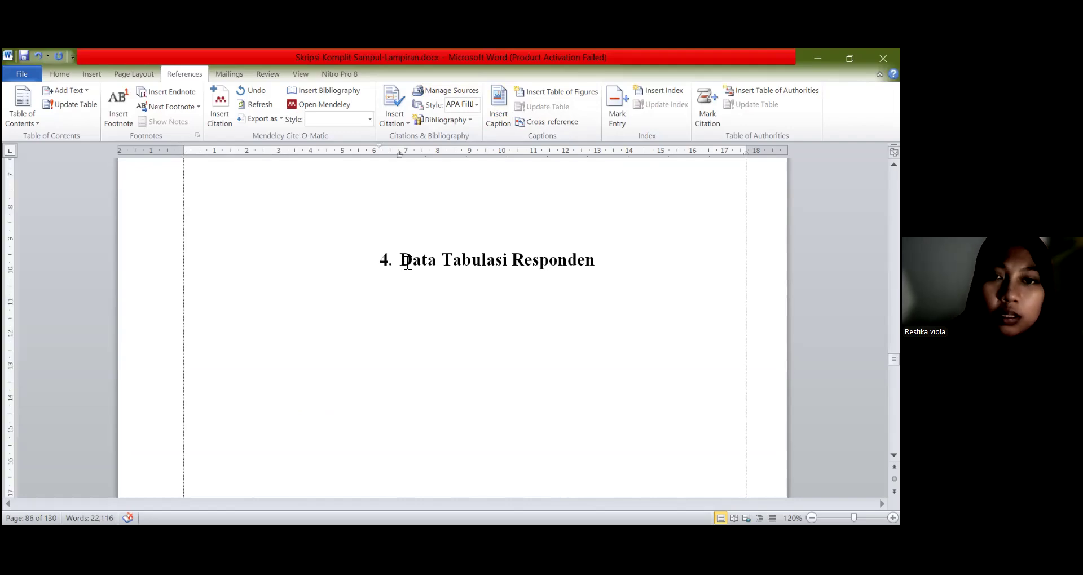
key(BackSpace)
click(492, 125)
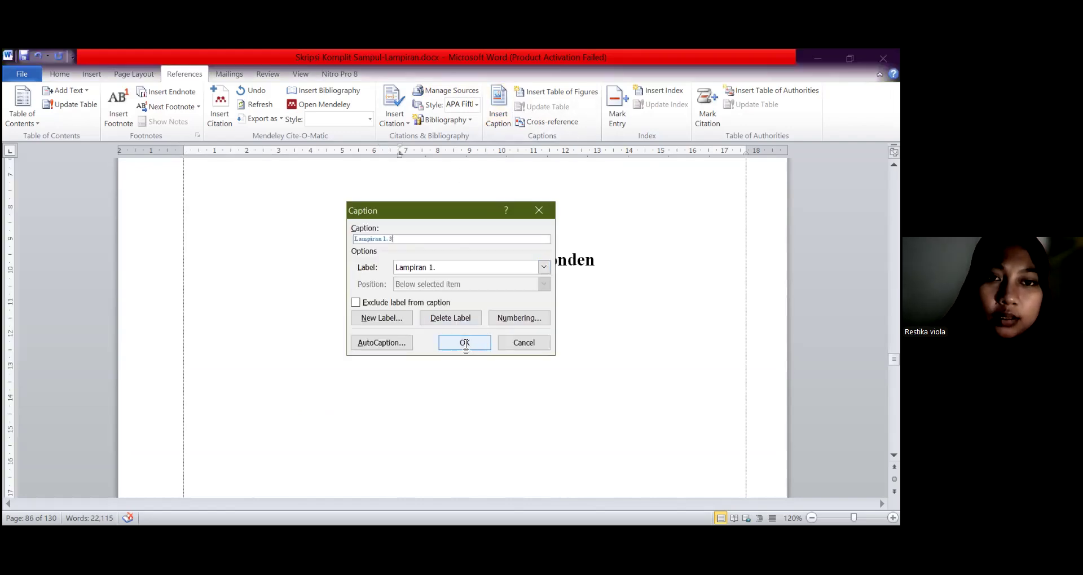
click(472, 343)
Step: Examine the appendix pages from the Data Tabulasi Responden tables through the item calculations to the title page for Peryataan Expert Judgement
scroll(468, 347, down, 5)
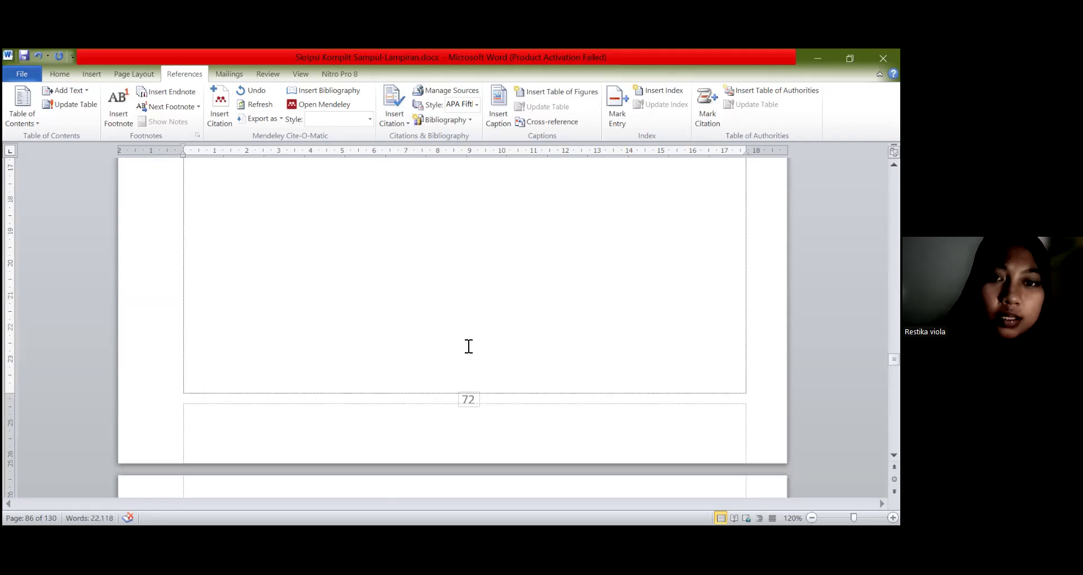
scroll(468, 346, down, 6)
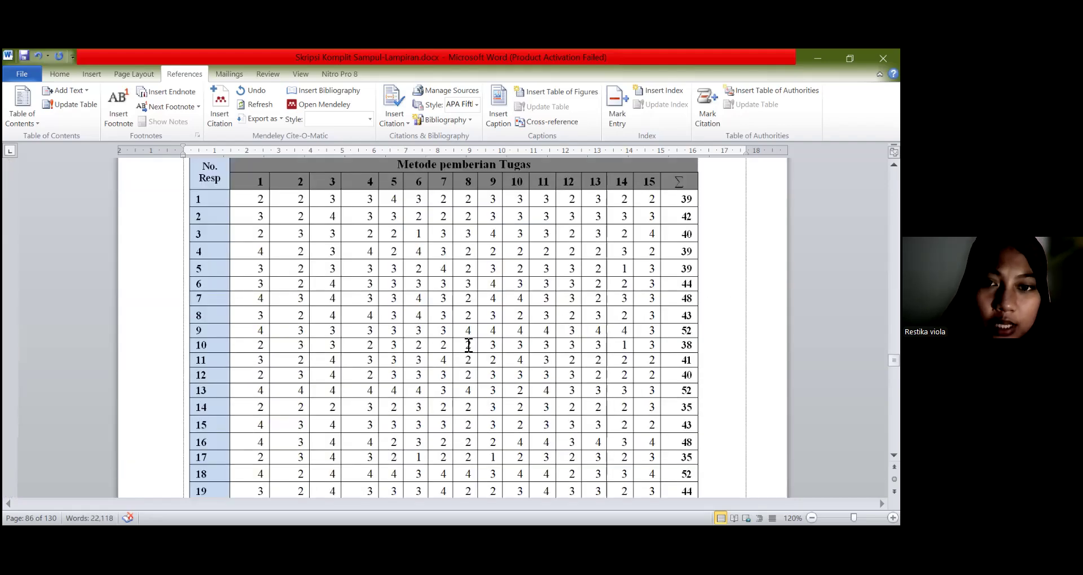
scroll(468, 346, down, 5)
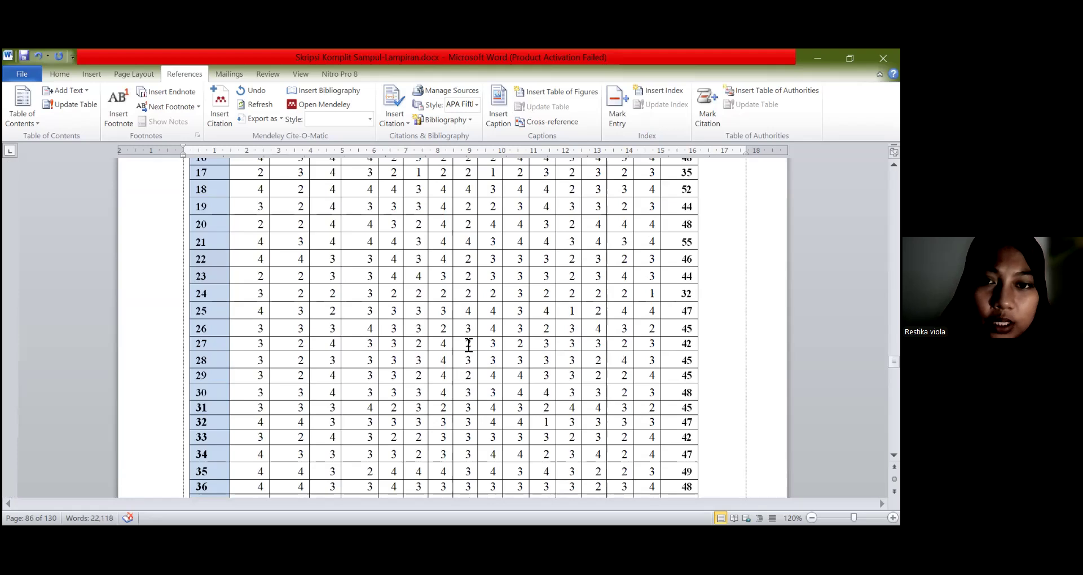
scroll(469, 345, down, 15)
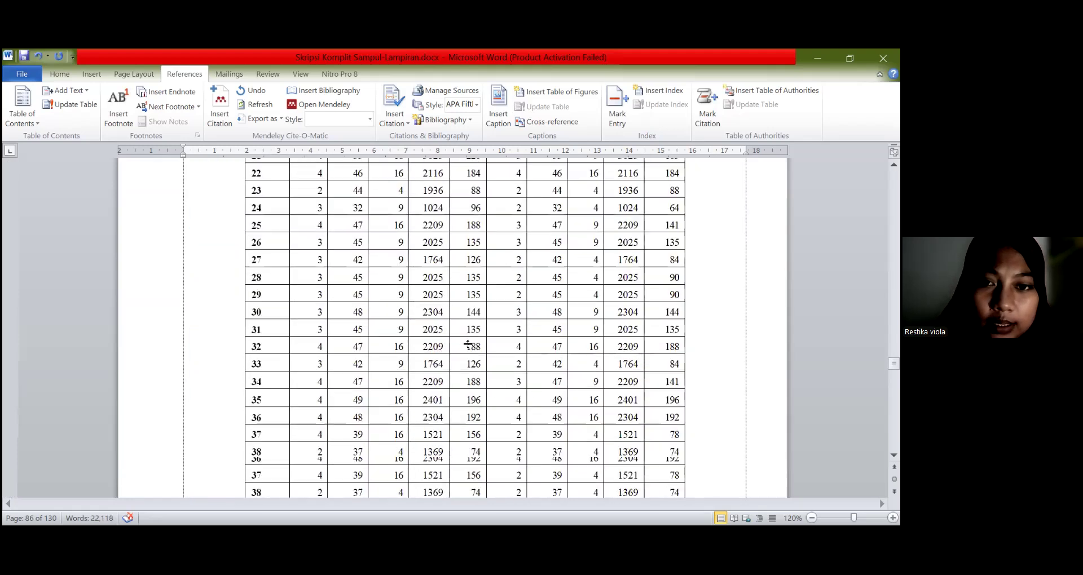
scroll(468, 345, down, 10)
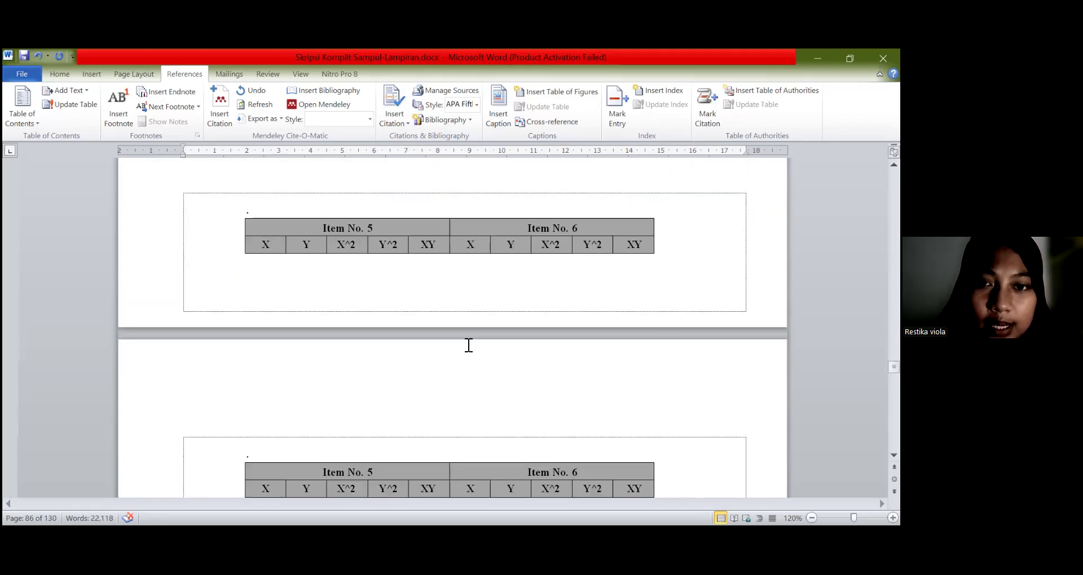
scroll(468, 345, down, 5)
scroll(468, 345, down, 15)
scroll(468, 345, down, 10)
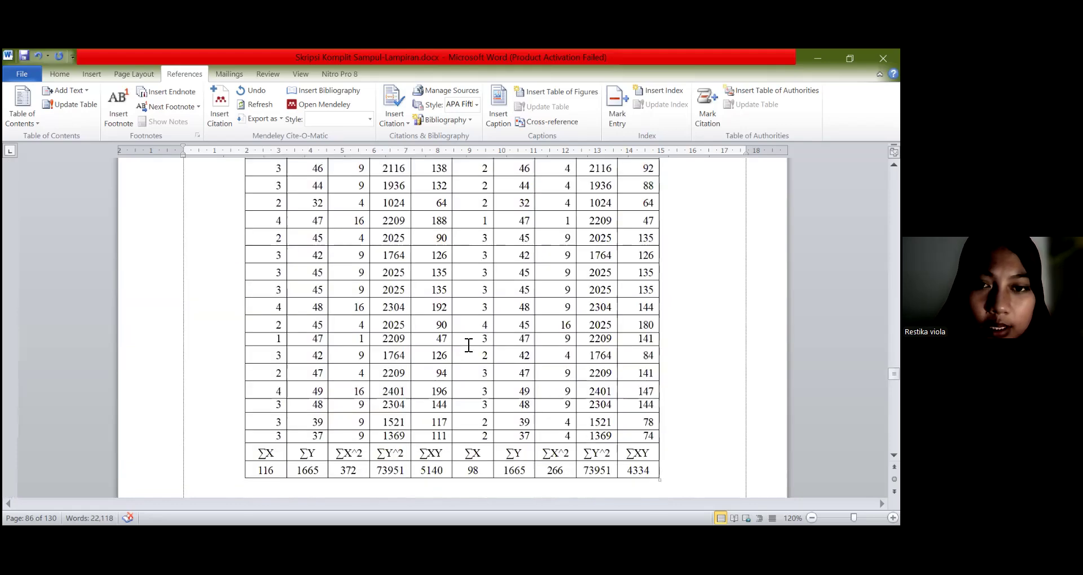
scroll(468, 345, down, 20)
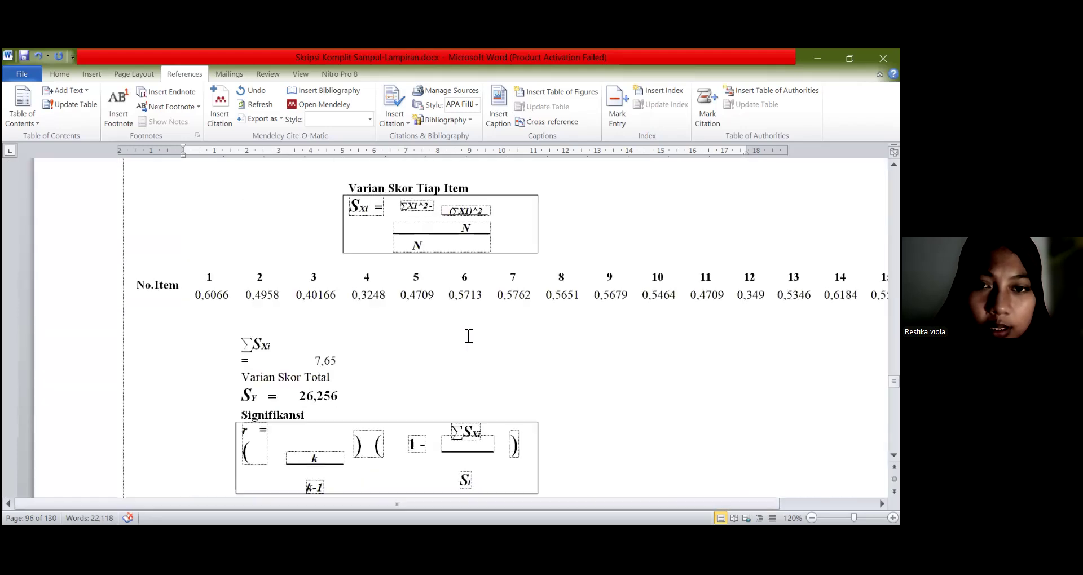
scroll(468, 336, down, 15)
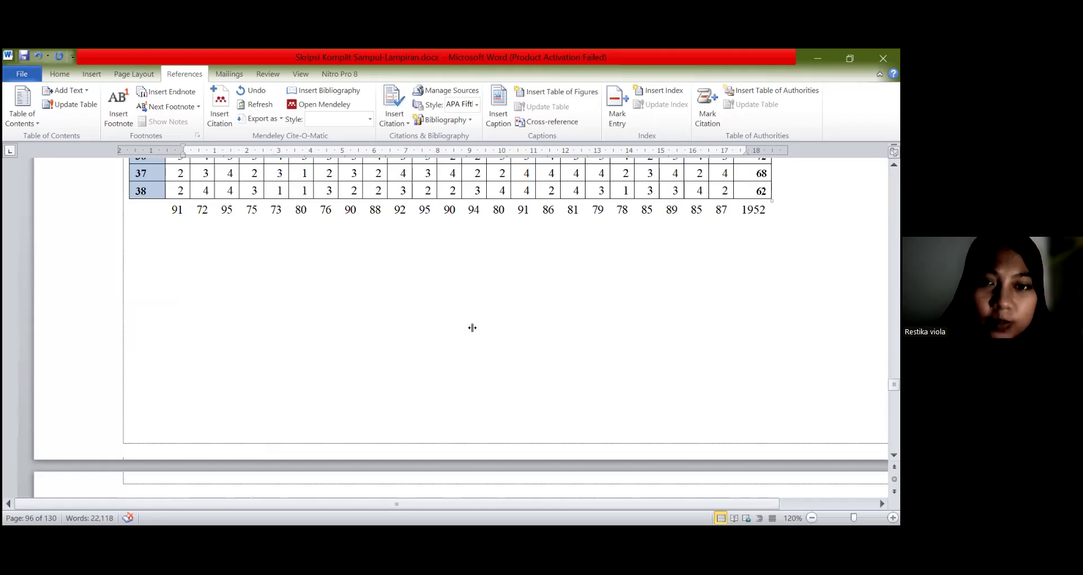
scroll(476, 326, down, 5)
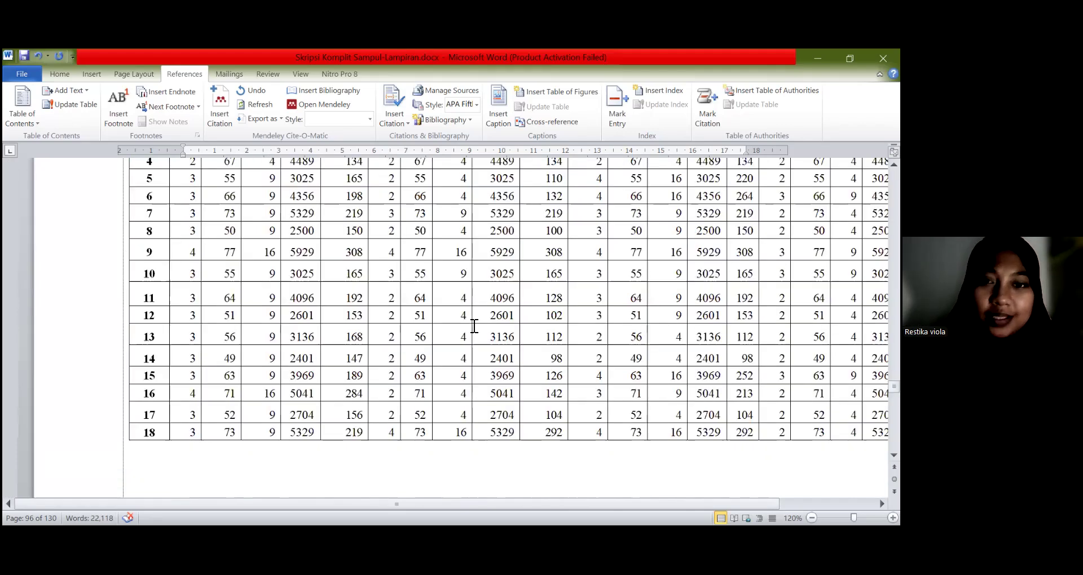
scroll(475, 326, down, 8)
scroll(474, 326, down, 5)
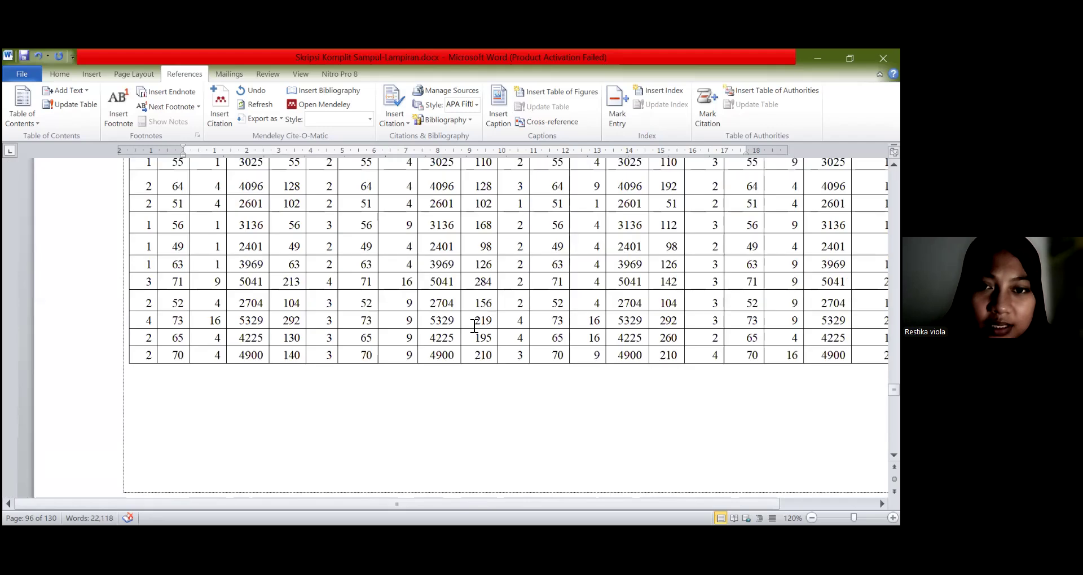
scroll(475, 326, down, 10)
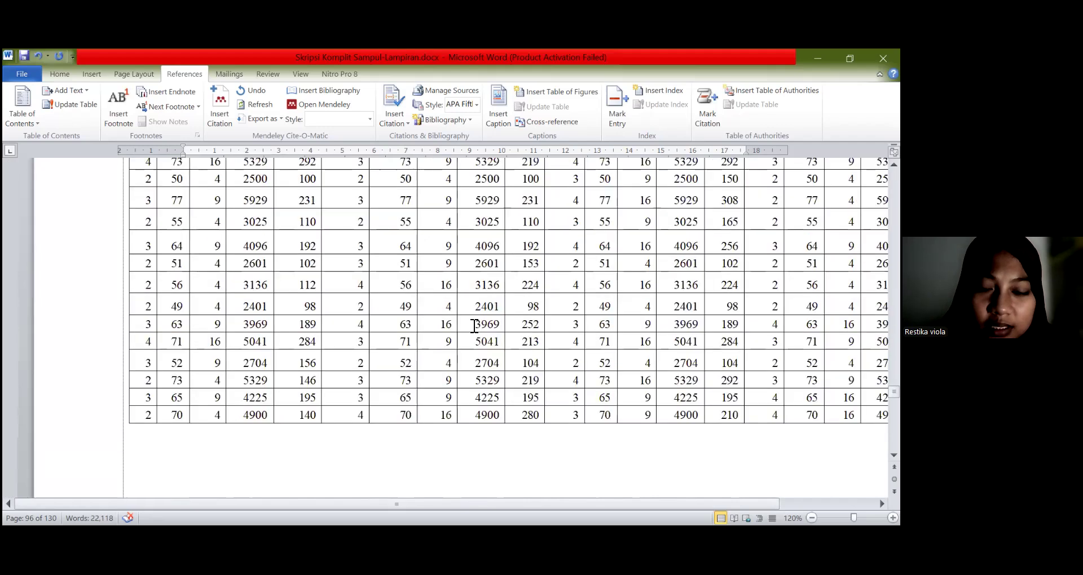
scroll(474, 326, up, 3)
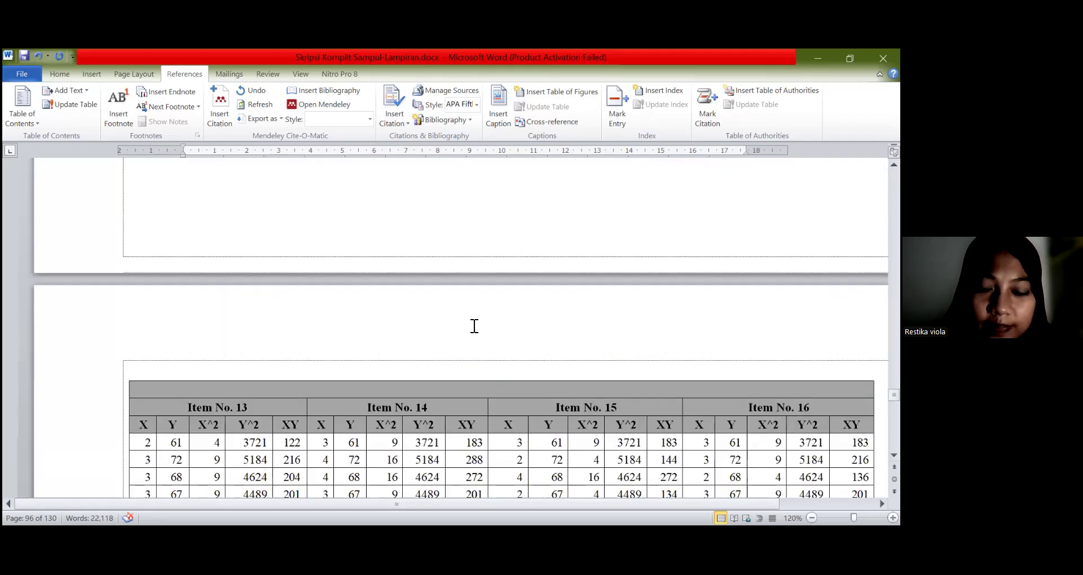
scroll(475, 326, down, 5)
scroll(475, 326, down, 5)
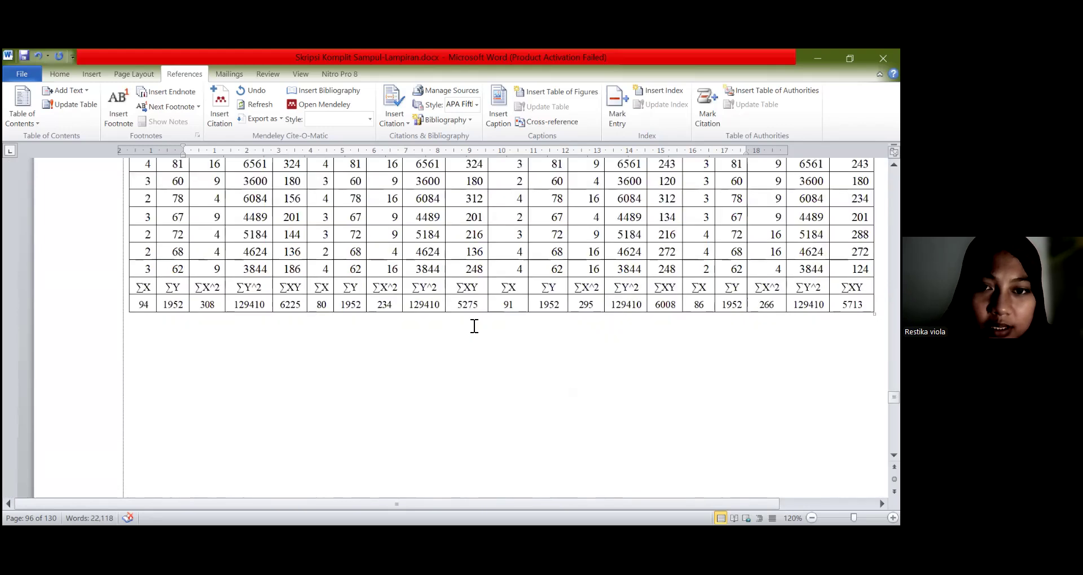
scroll(474, 326, down, 5)
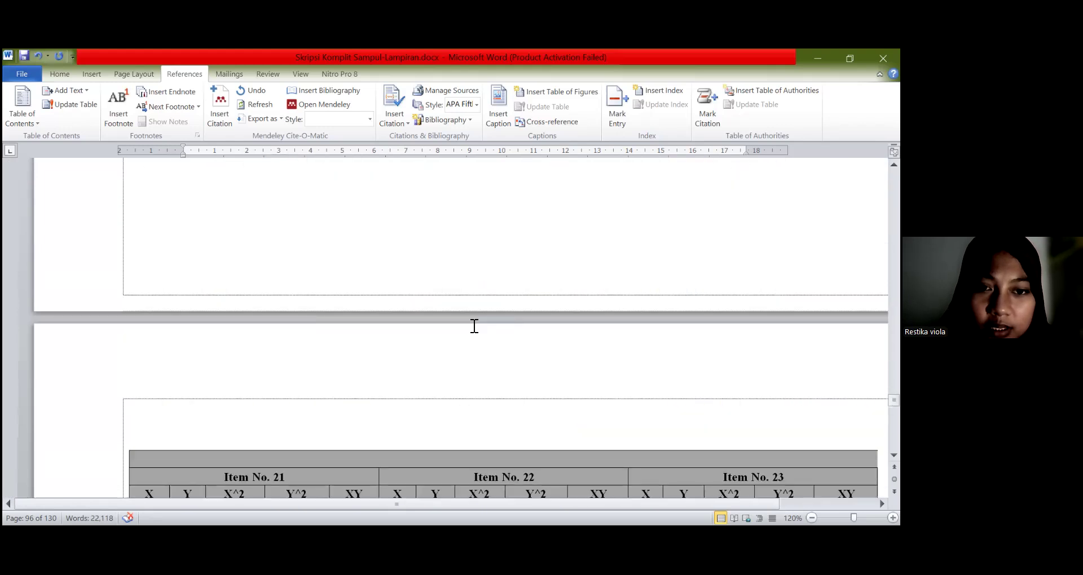
scroll(474, 326, down, 20)
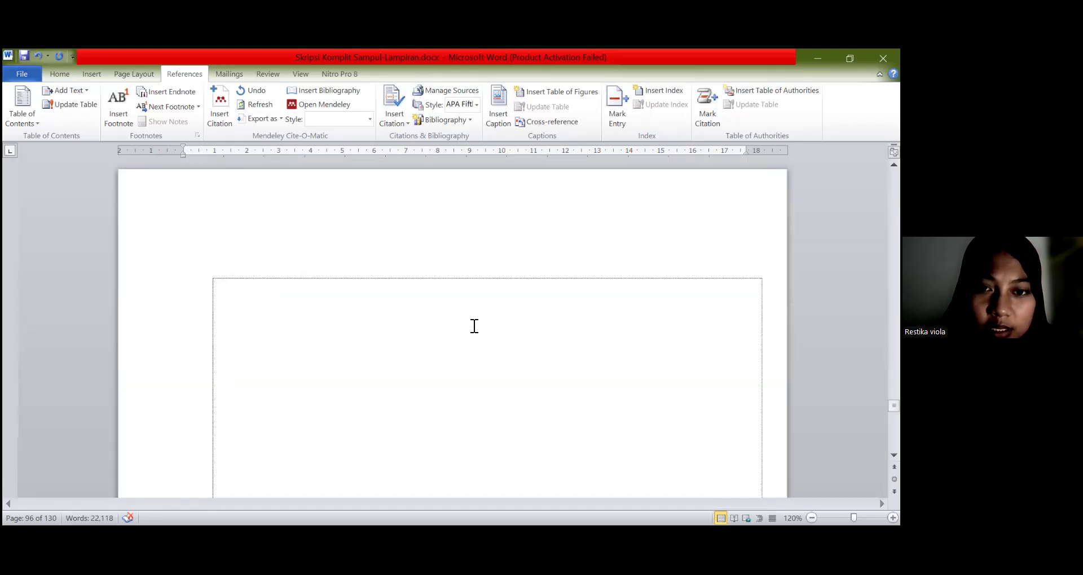
scroll(474, 326, down, 3)
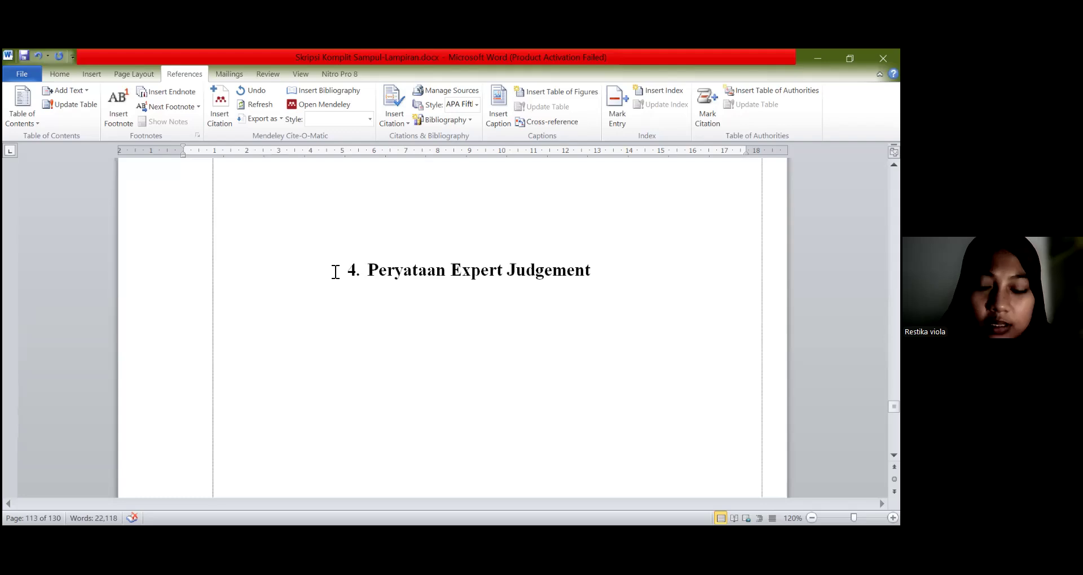
Step: Replace the list number of the appendix title "Peryataan Expert Judgement" with the automatic caption "Lampiran 1. 4"
click(343, 274)
key(BackSpace)
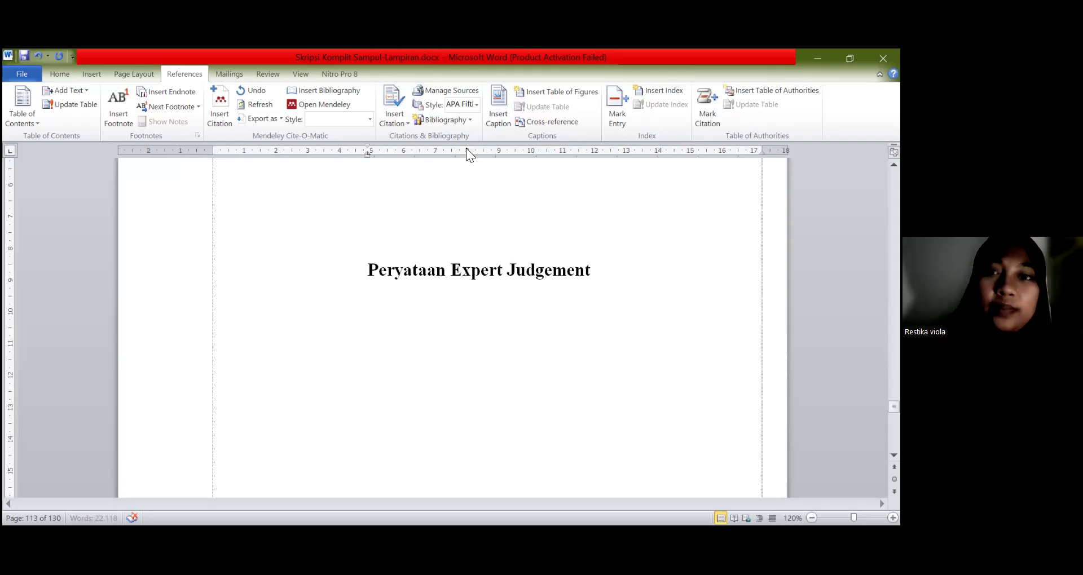
click(486, 123)
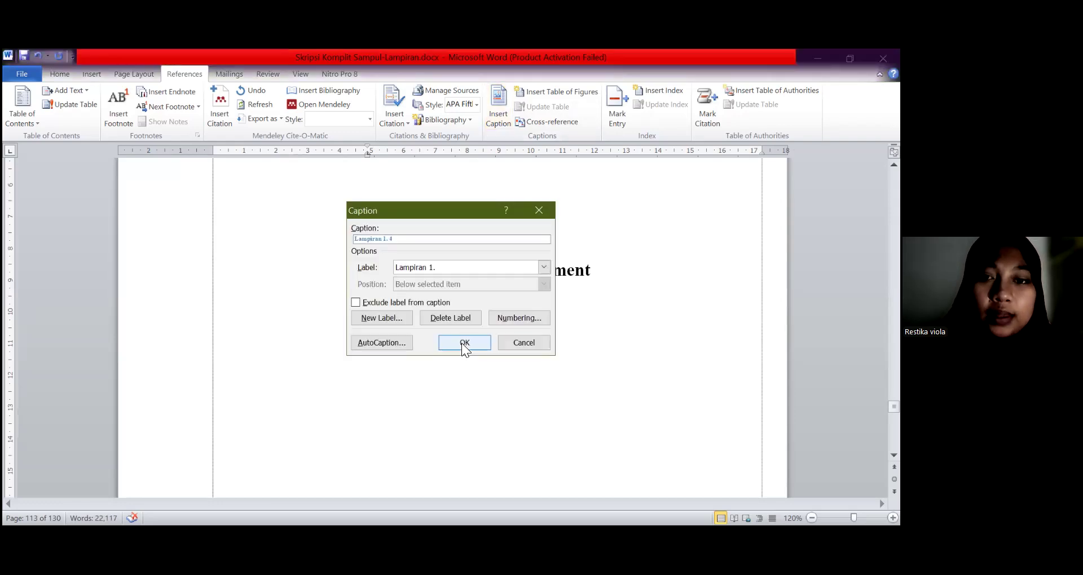
click(463, 342)
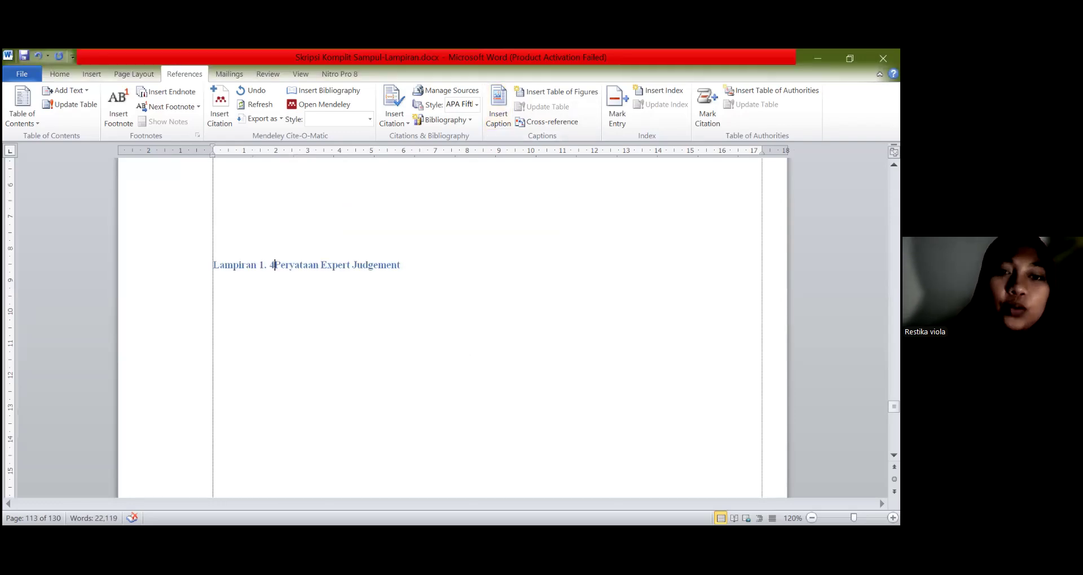
Step: Insert a table of figures for the caption label "Lampiran 1." under the DAFTAR LAMPIRAN heading in the front matter
drag(894, 408, 894, 176)
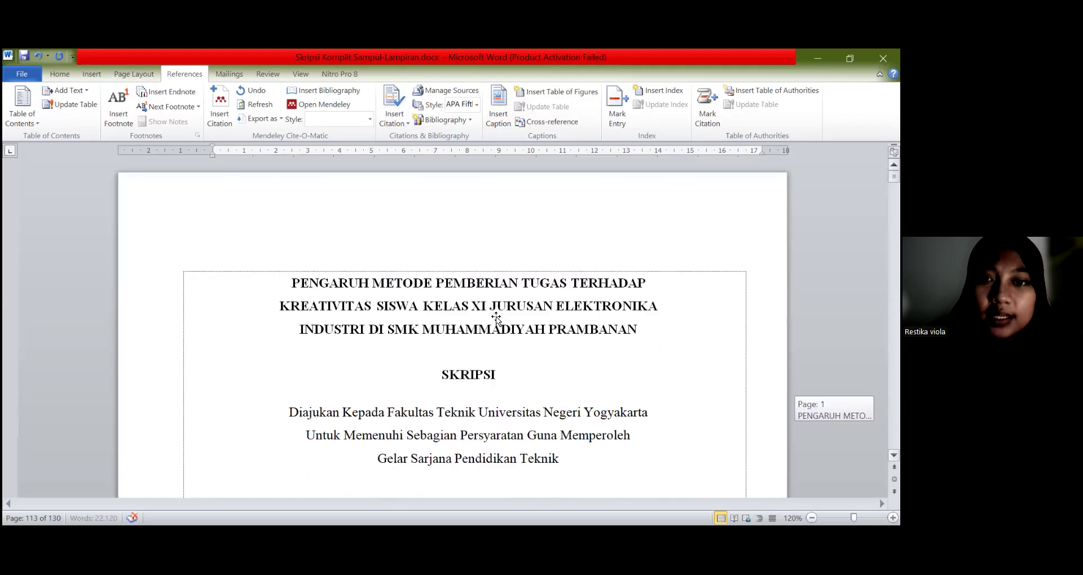
scroll(496, 319, down, 10)
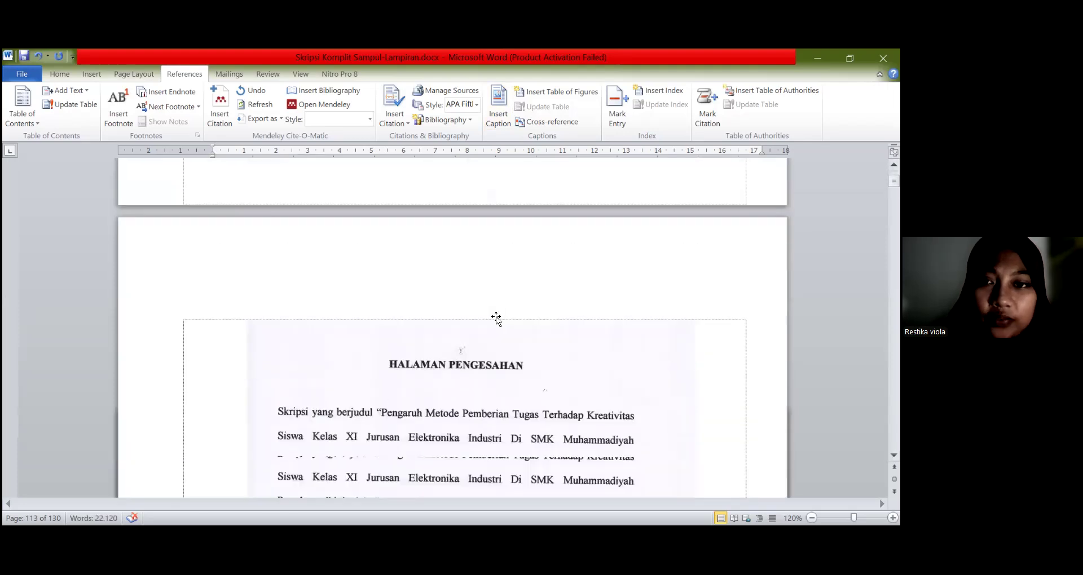
scroll(495, 319, down, 20)
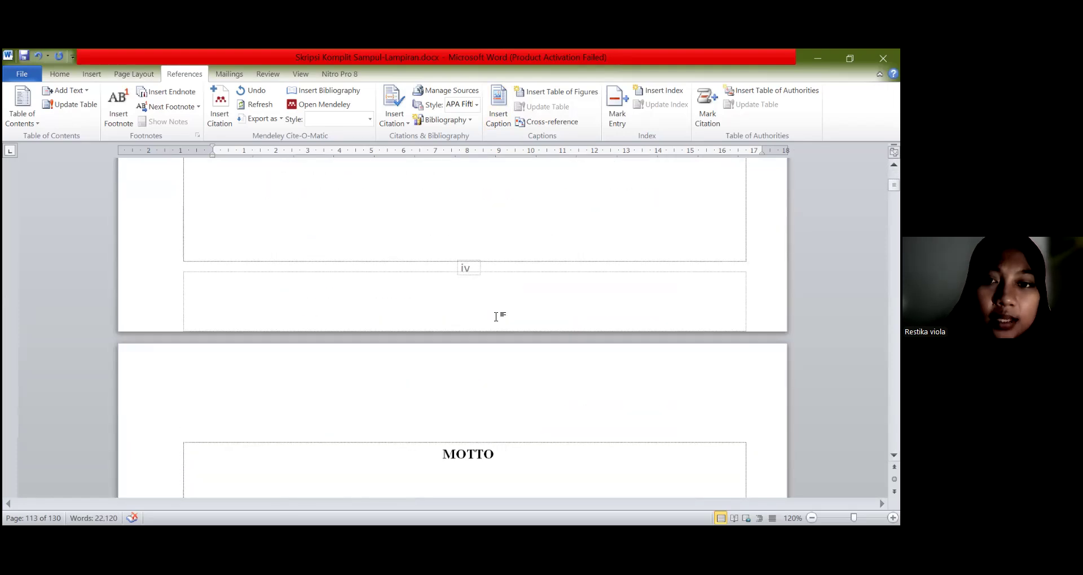
scroll(495, 317, down, 15)
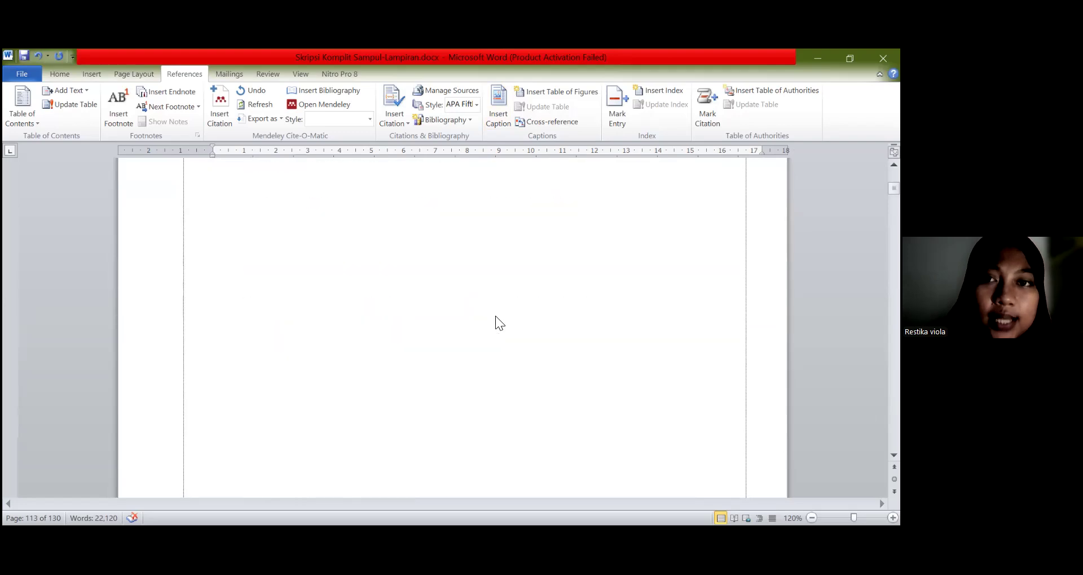
scroll(498, 319, down, 1)
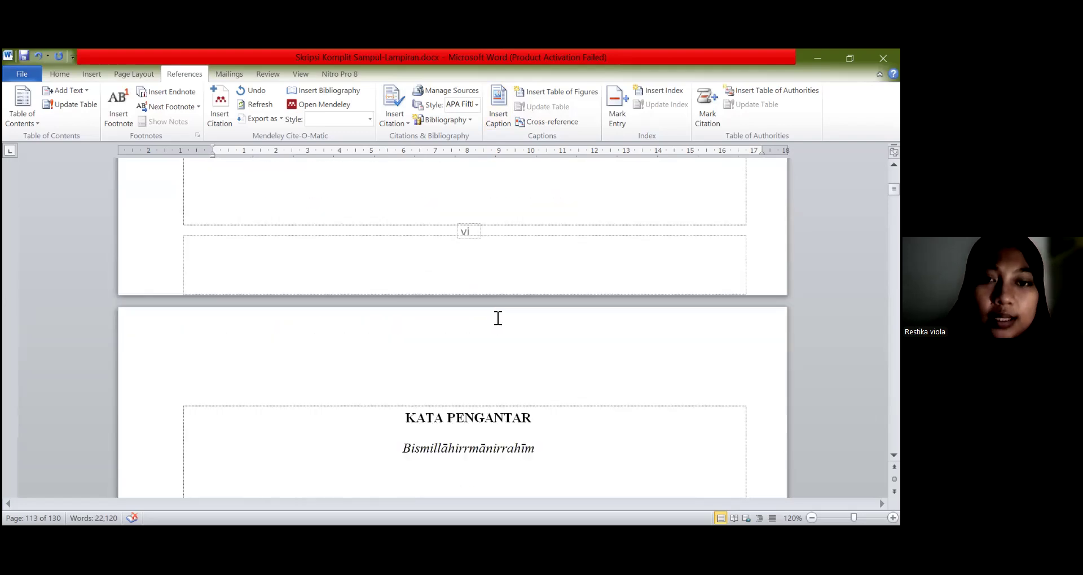
scroll(498, 319, down, 7)
scroll(498, 319, down, 15)
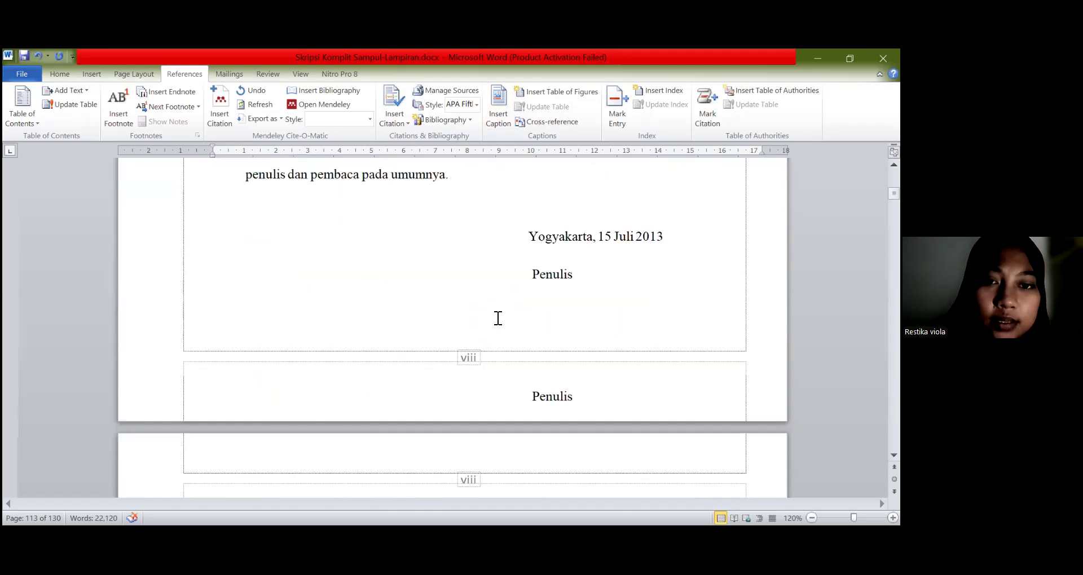
scroll(498, 318, down, 15)
scroll(498, 319, down, 10)
click(196, 262)
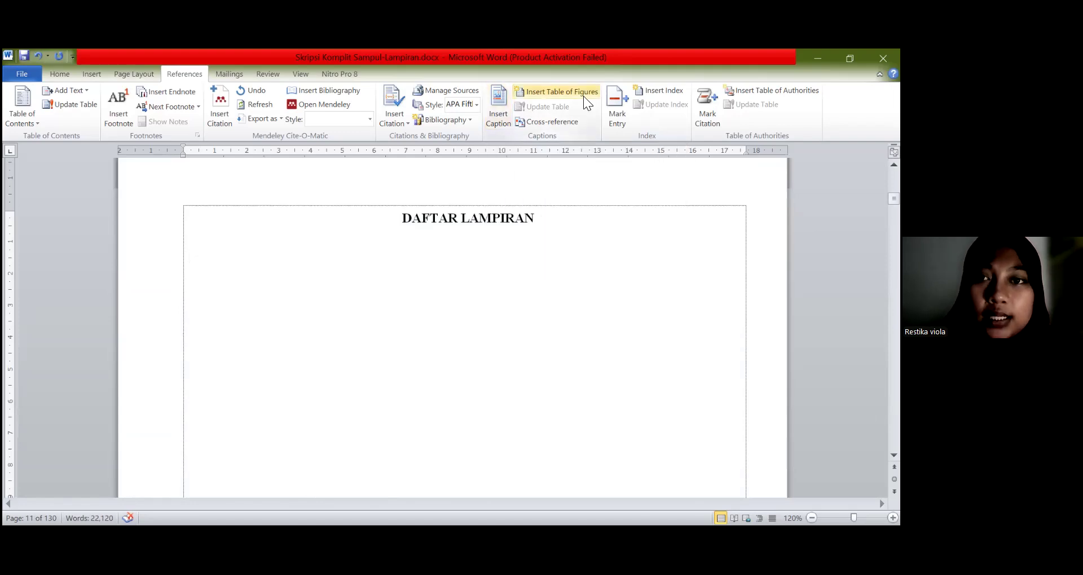
click(419, 360)
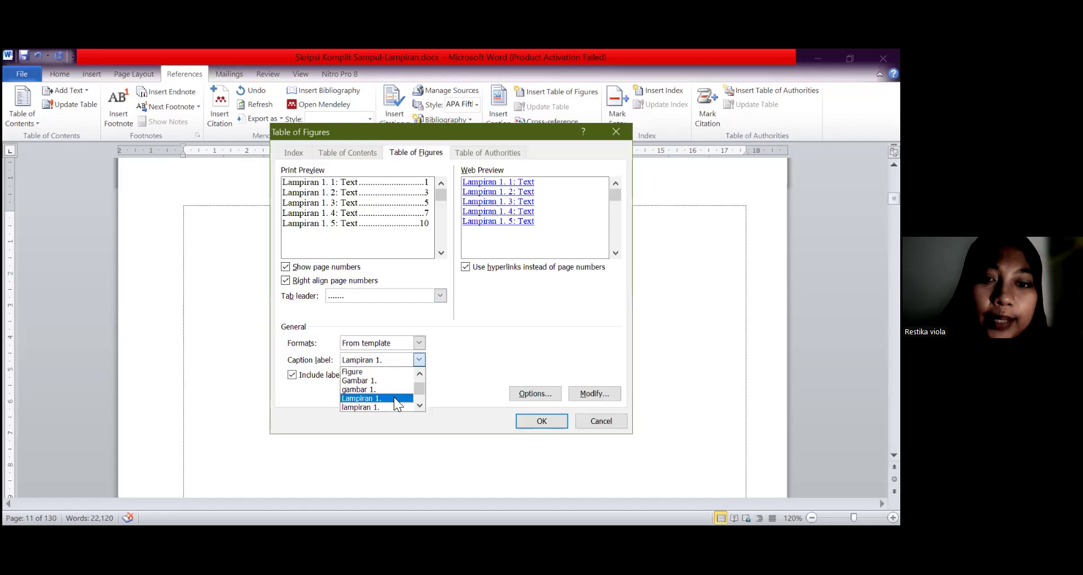
click(365, 400)
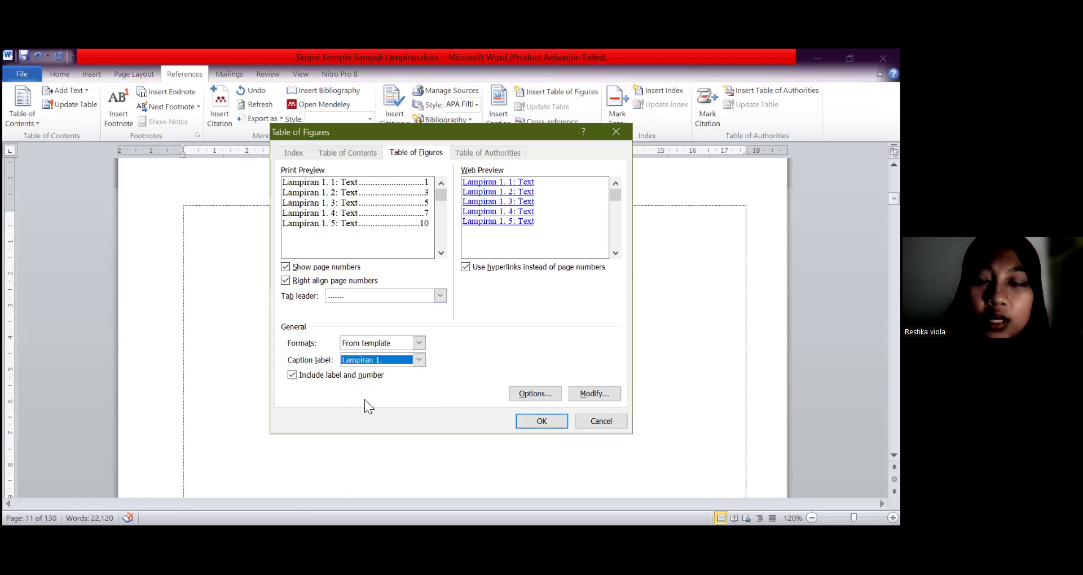
click(545, 422)
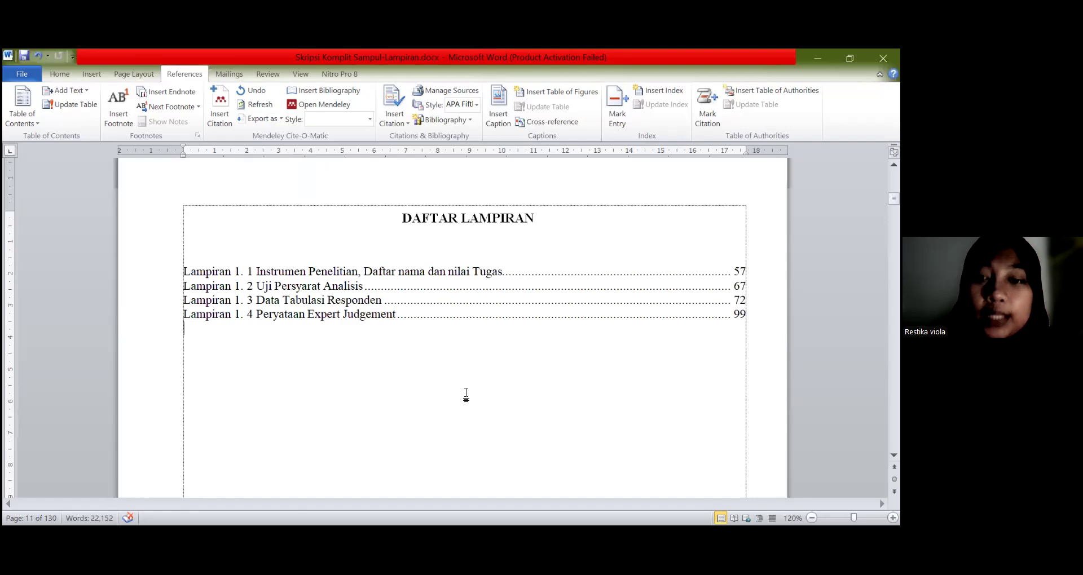
Step: Review the front-matter lists, from the list of appendices and the end of the table of contents to the DAFTAR TABEL page
scroll(575, 430, up, 2)
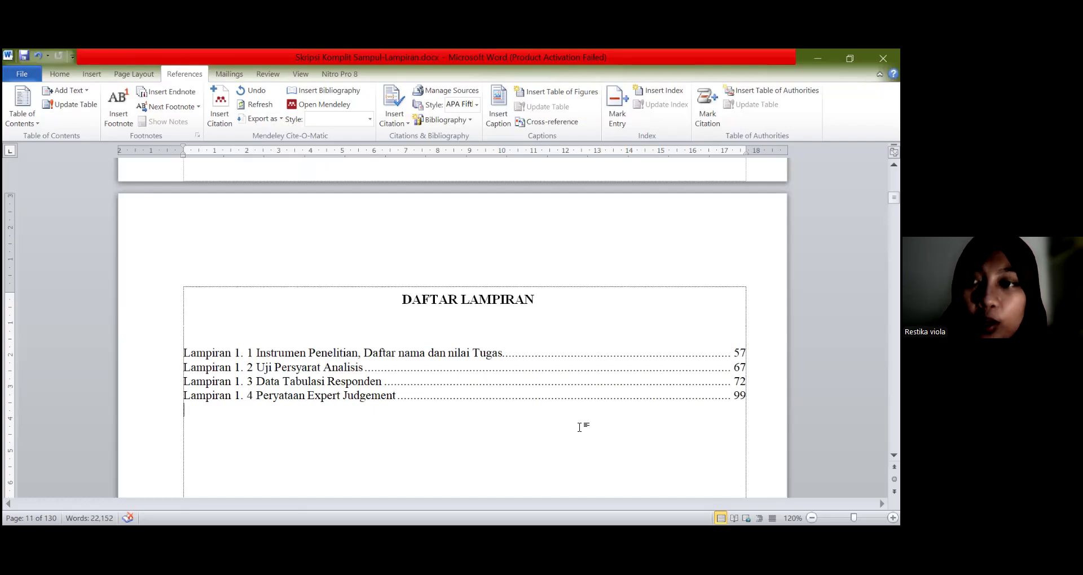
scroll(581, 427, up, 5)
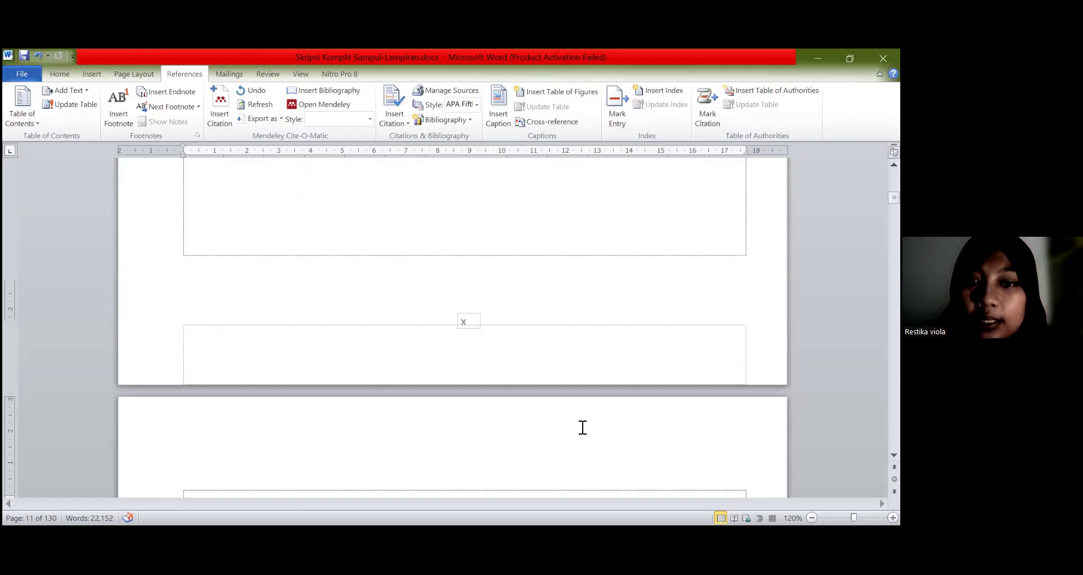
scroll(583, 428, up, 4)
scroll(583, 427, up, 5)
scroll(583, 427, down, 12)
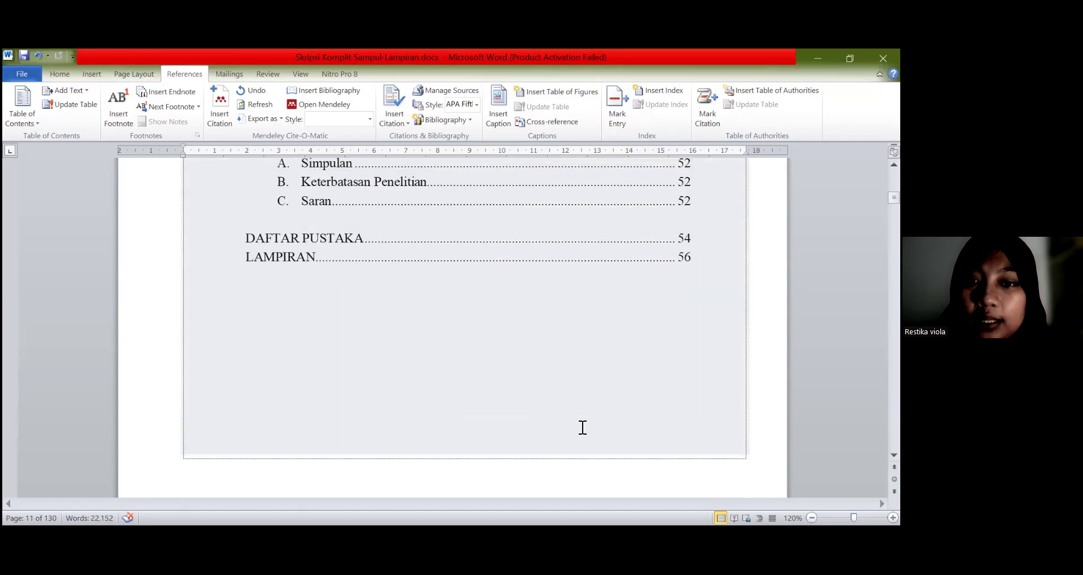
scroll(582, 427, down, 8)
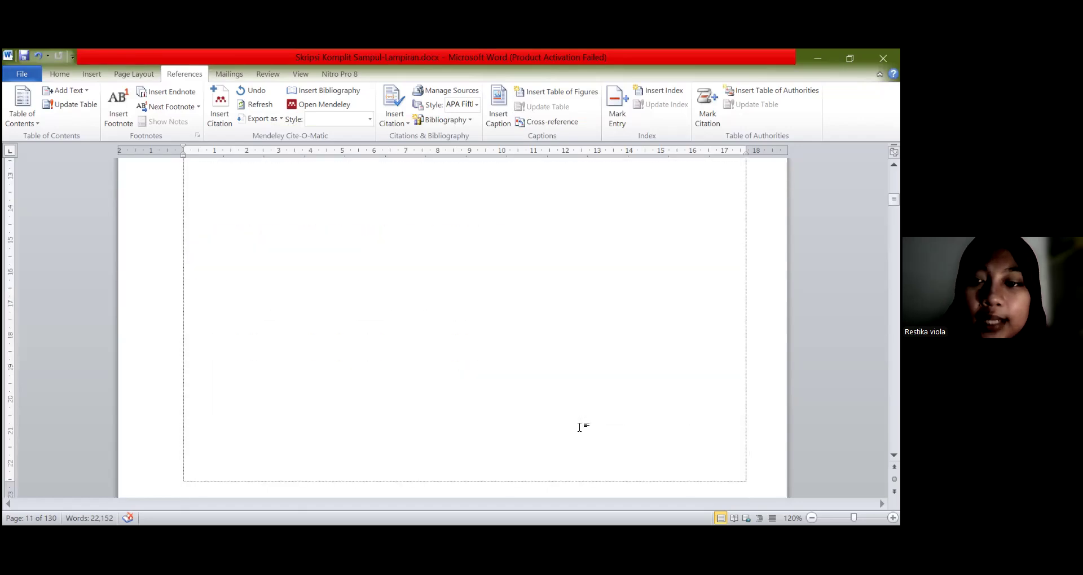
scroll(583, 428, down, 10)
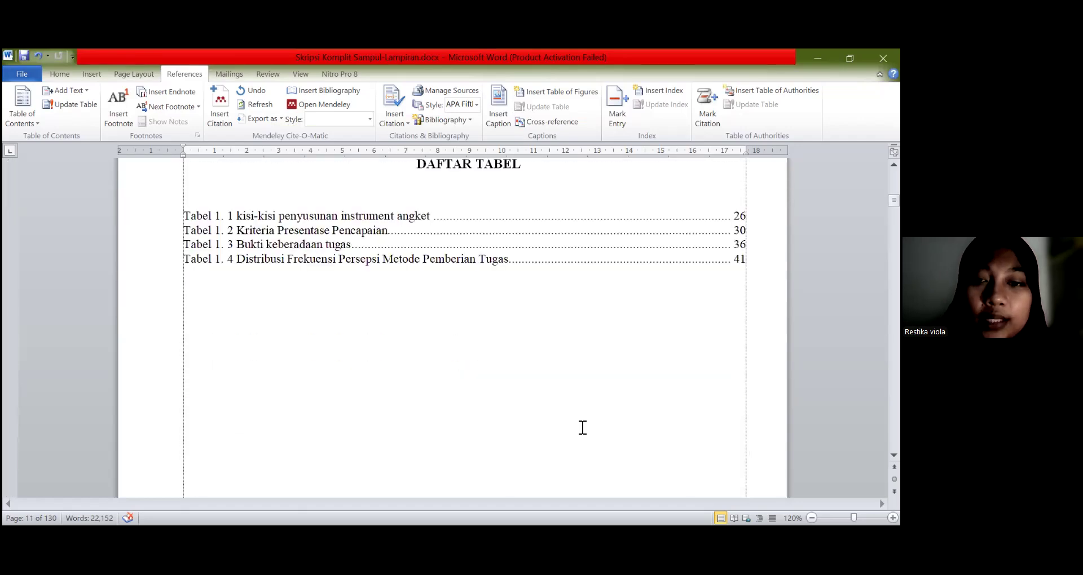
scroll(583, 428, down, 4)
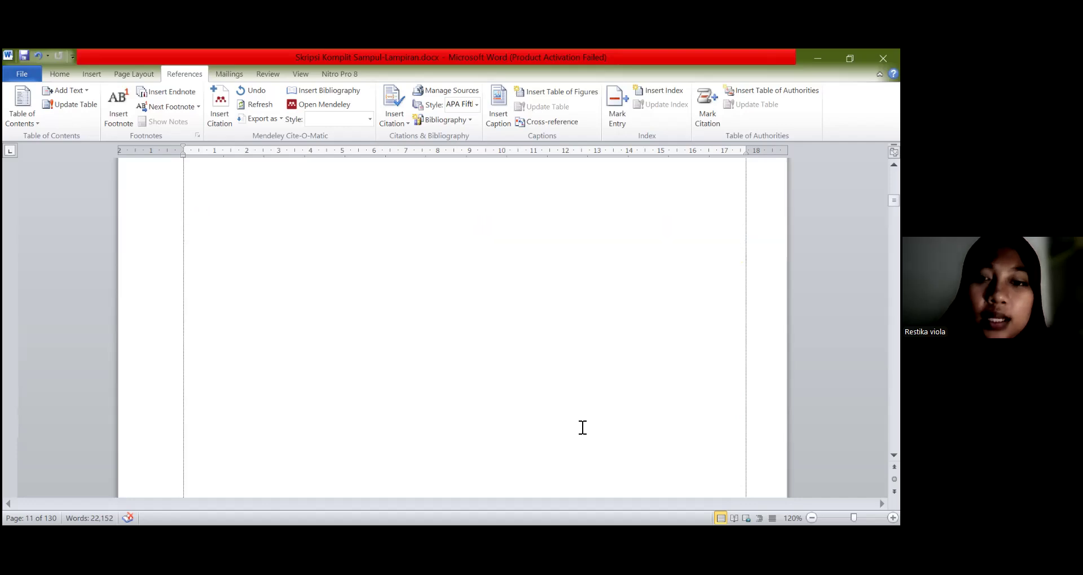